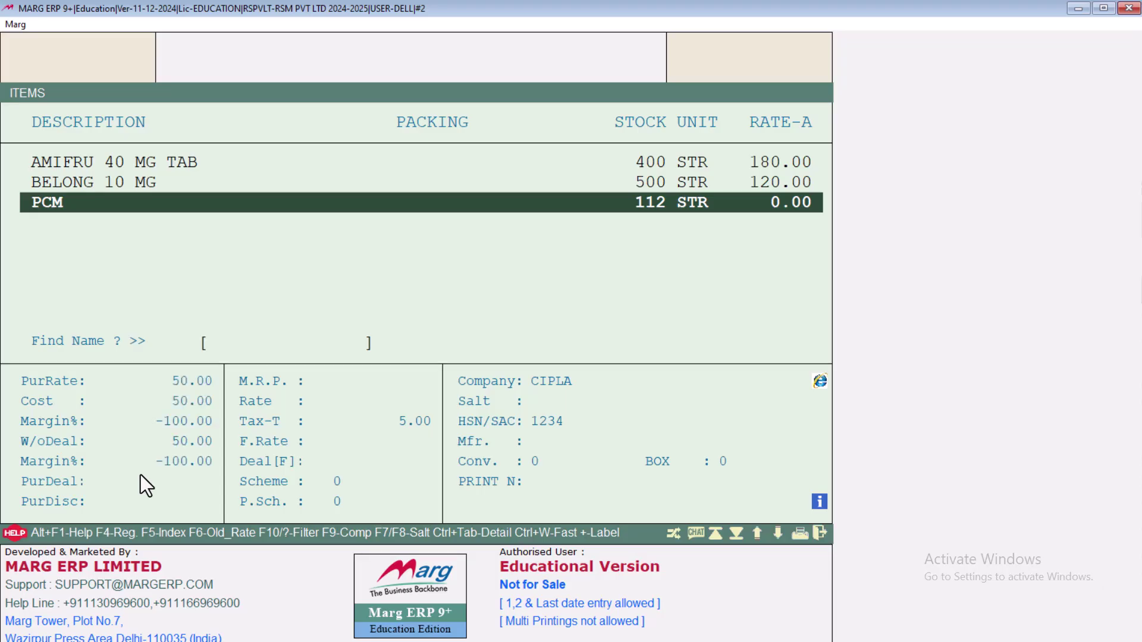
- Start a purchase entry dated 28-02-2025 and begin a new supplier ledger under SUNDRY CREDITORS (SUPPLIERS)
key("Escape")
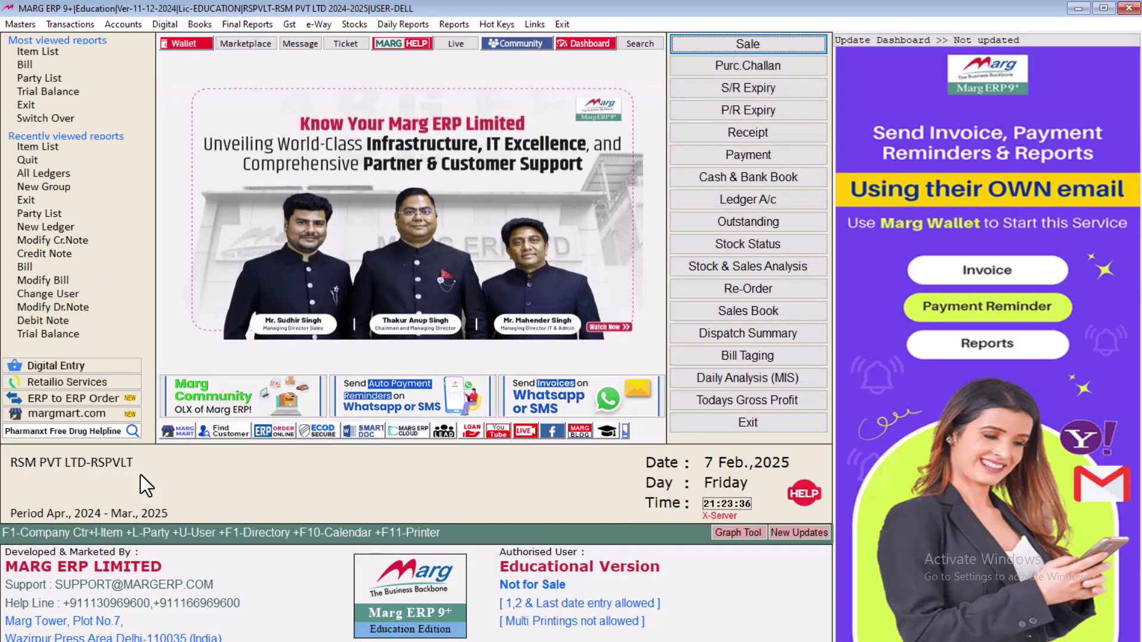
key("alt+p")
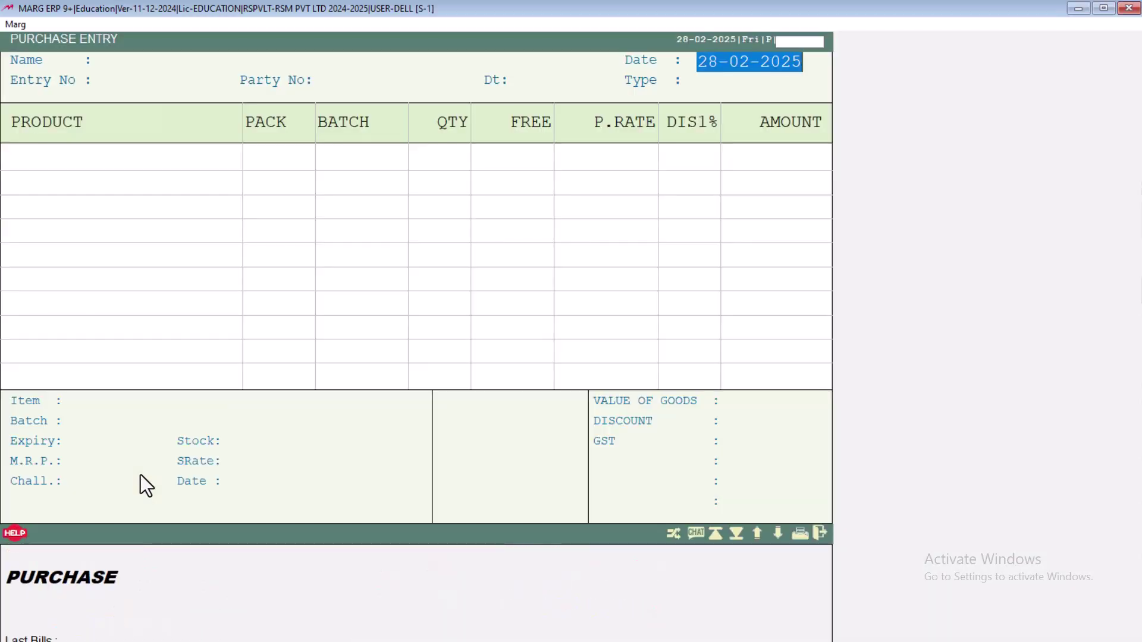
key("Return")
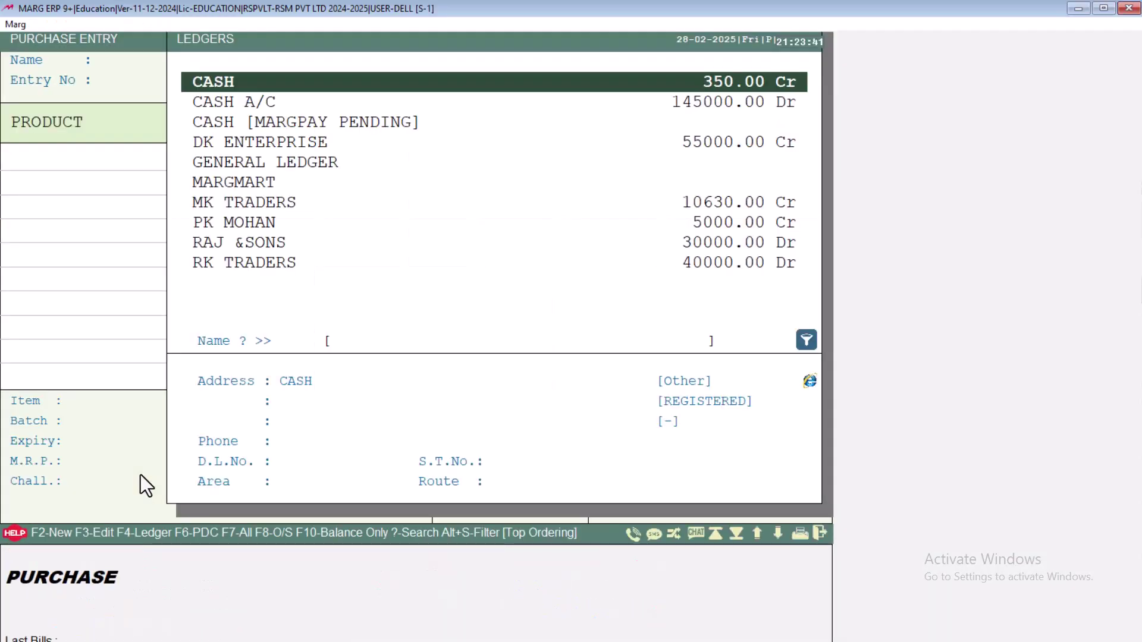
key("F2")
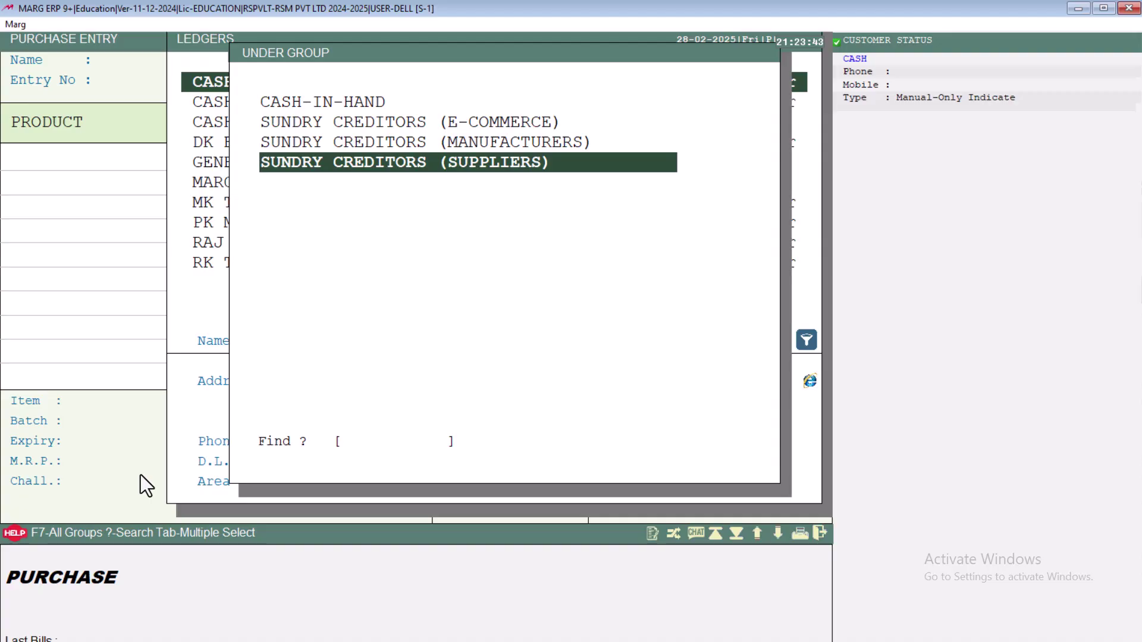
key("Return")
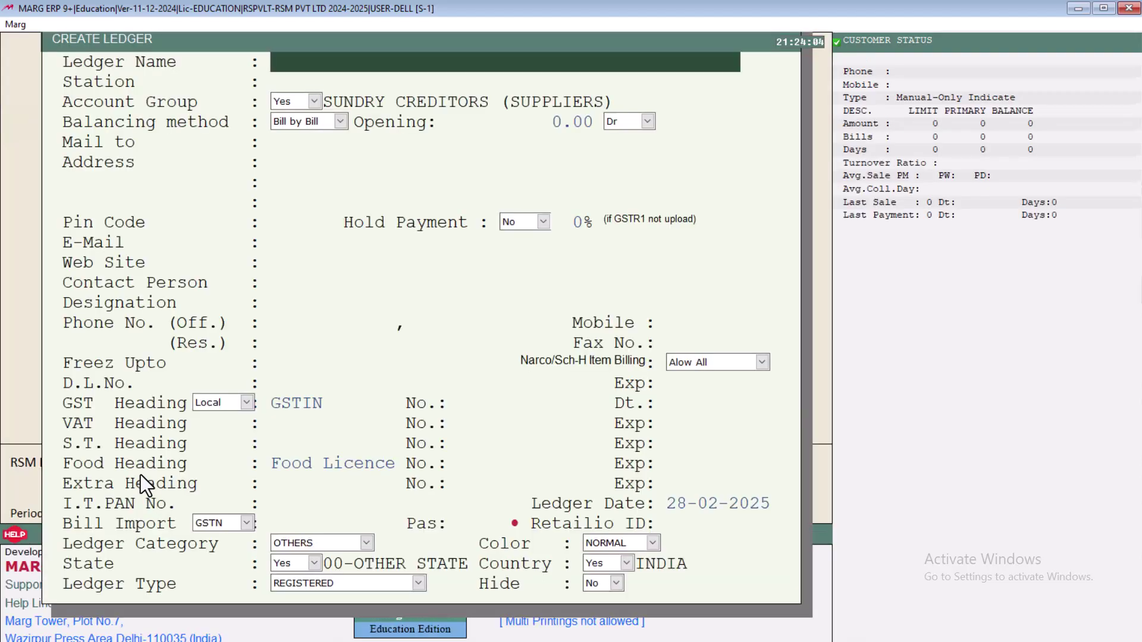
- Enter the supplier's name as the ledger name and save the ledger with its other details left at their defaults
type("RK SHARMA")
key("Return")
key("Return")
key("Return")
key("Return")
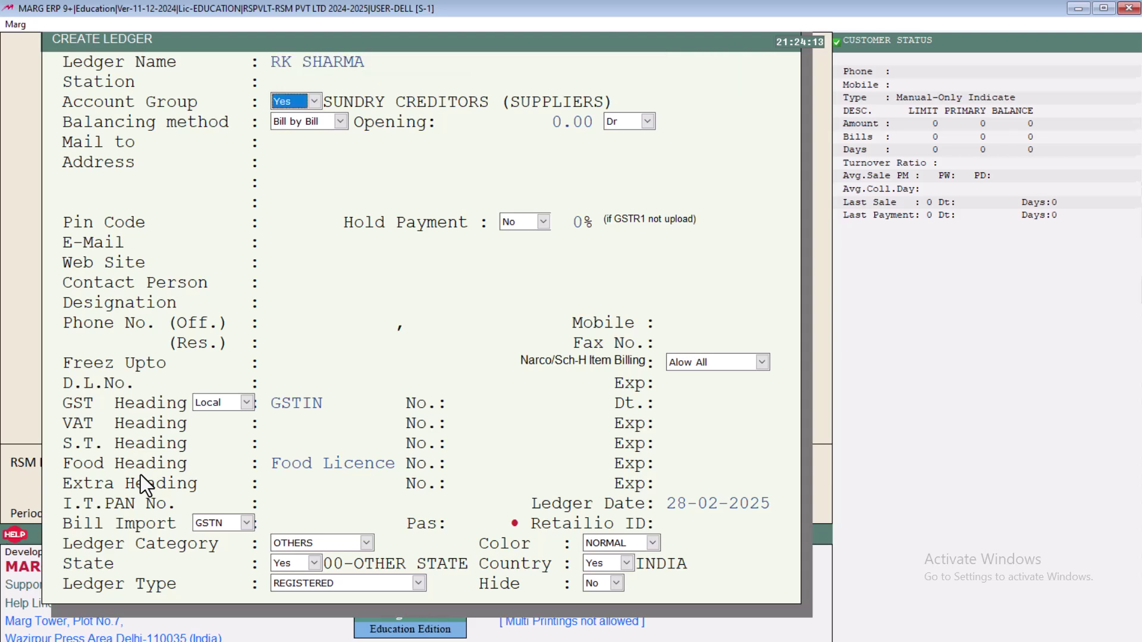
key("Return")
key("Page_Down")
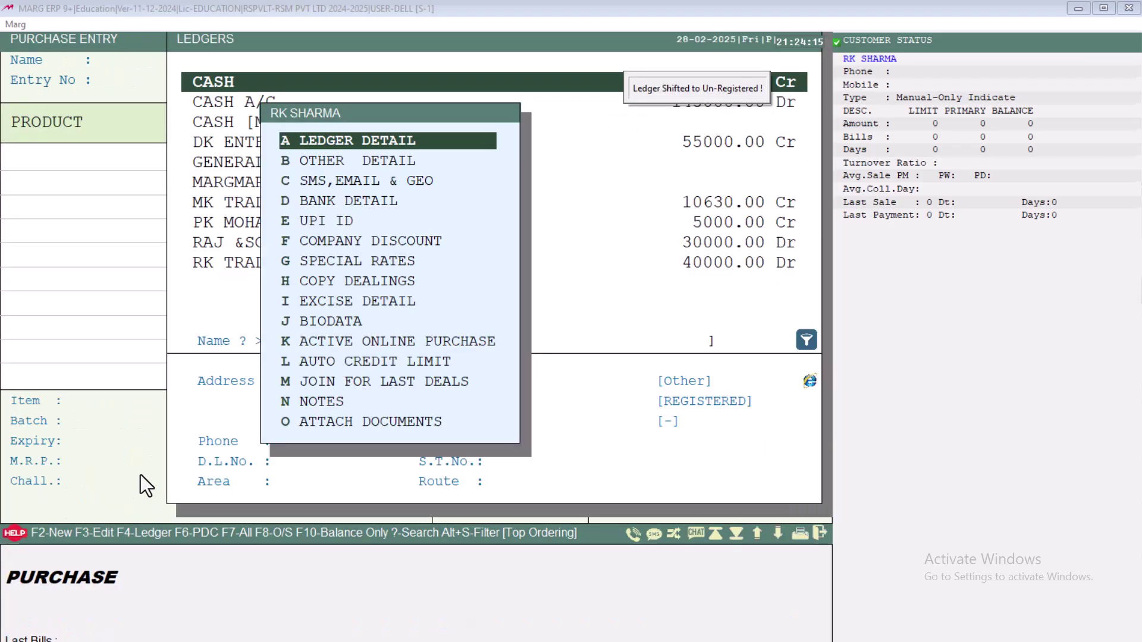
key("Escape")
- Select the new supplier for the purchase, enter the party's bill number, and accept the 28-02-2025 date and LOCAL type
key("Return")
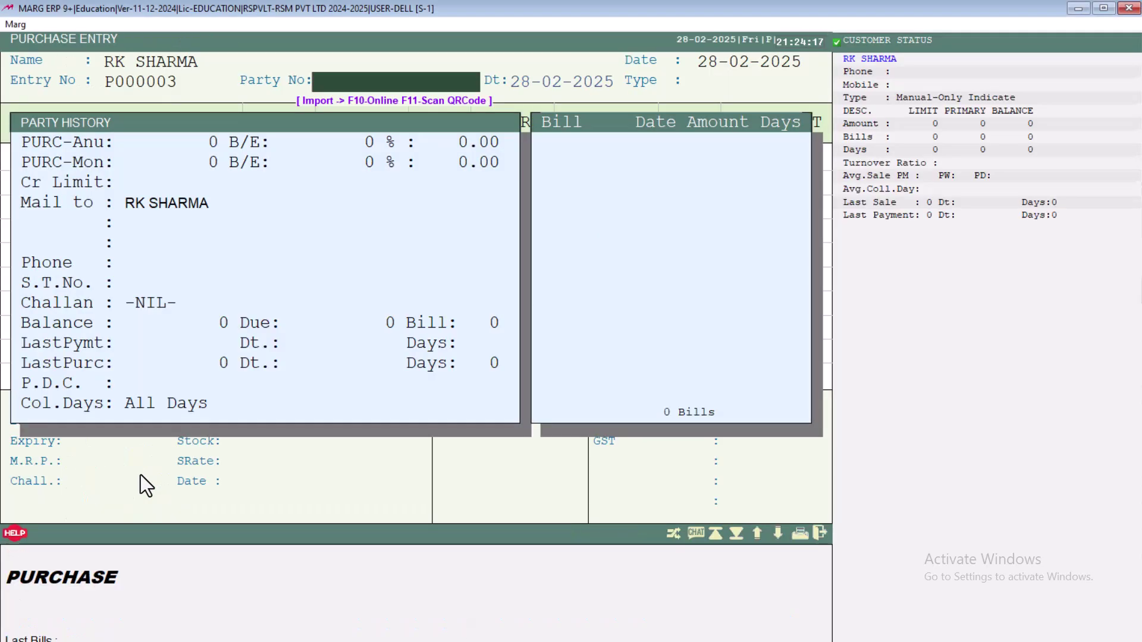
type("12345")
key("Return")
key("Return")
key("Return")
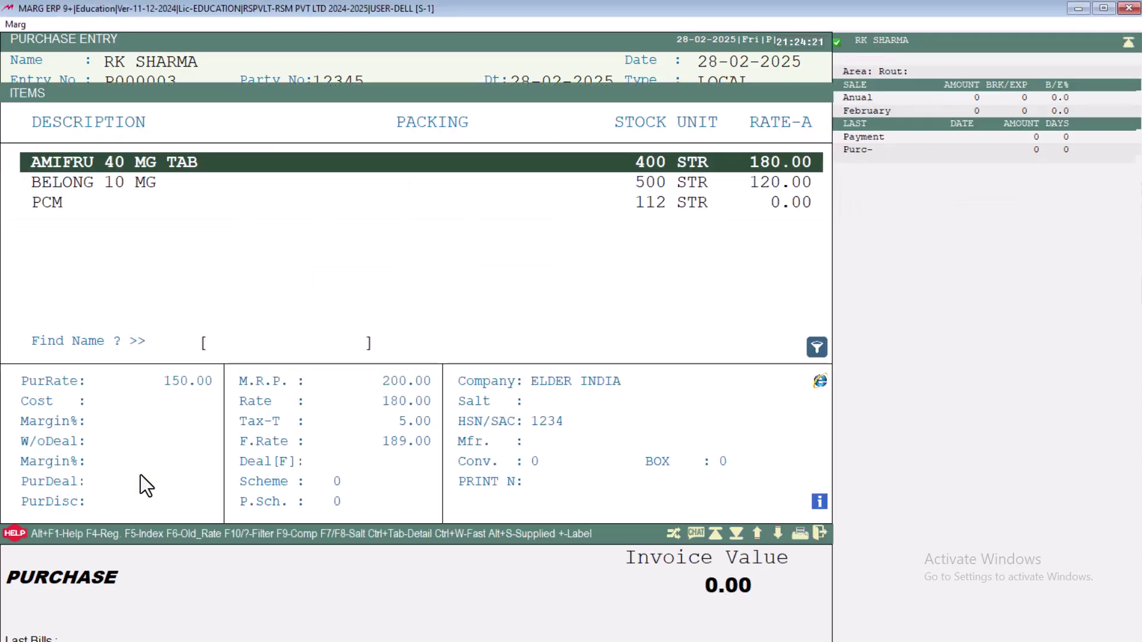
- Begin a new product from the item list, naming it DOLO with packing 1*10
key("Down")
key("Down")
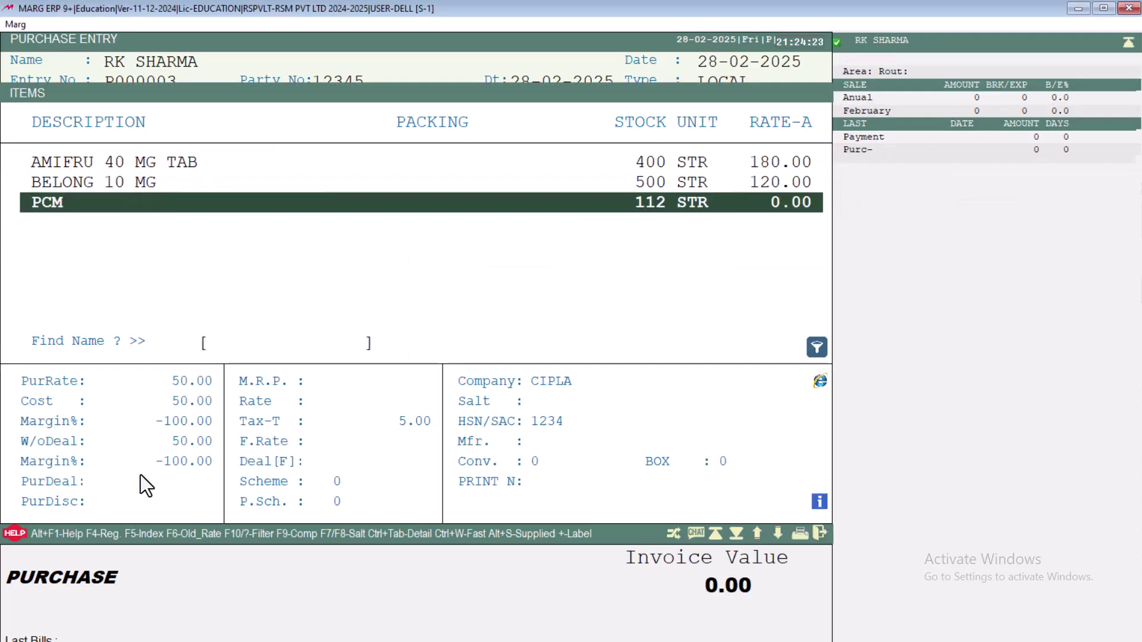
key("F2")
key("Return")
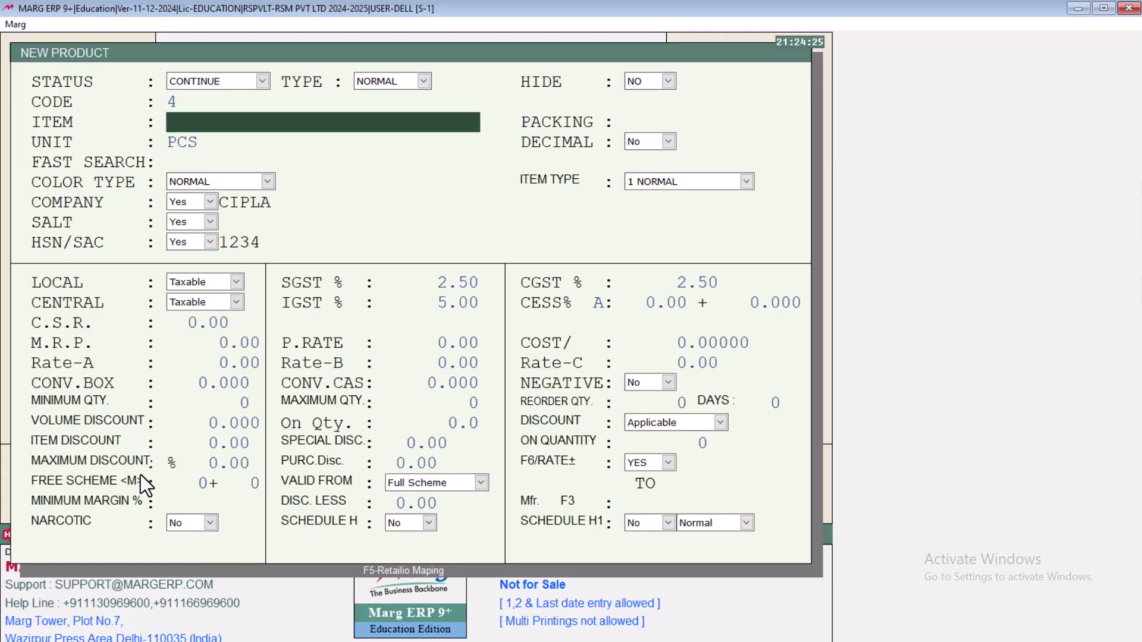
type("DOLO")
key("Return")
type("1")
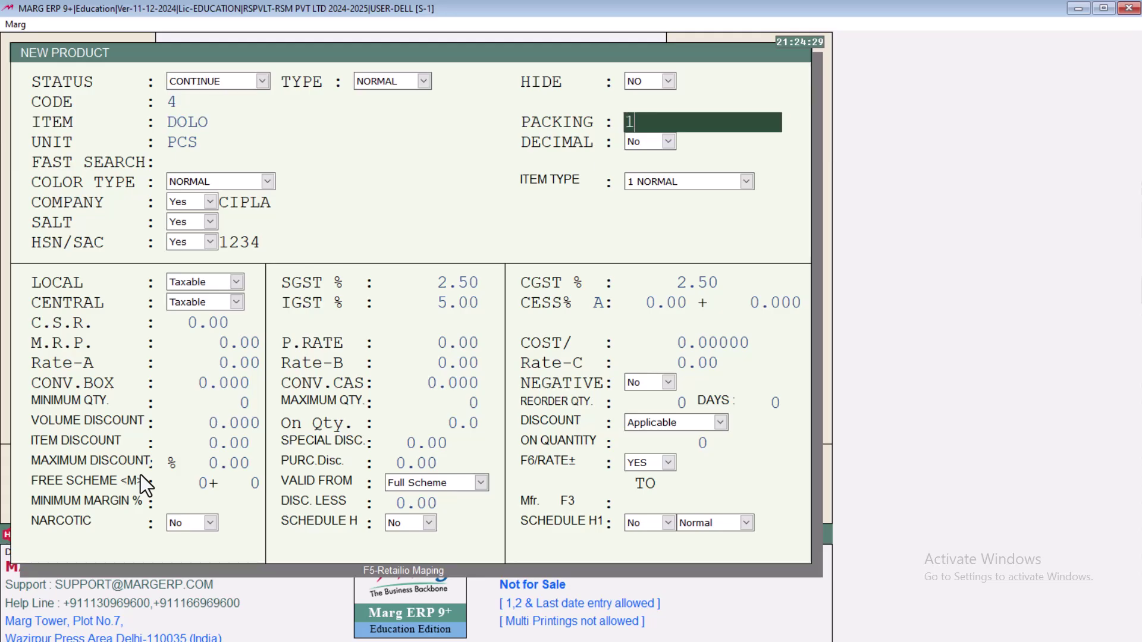
type("*10")
key("Return")
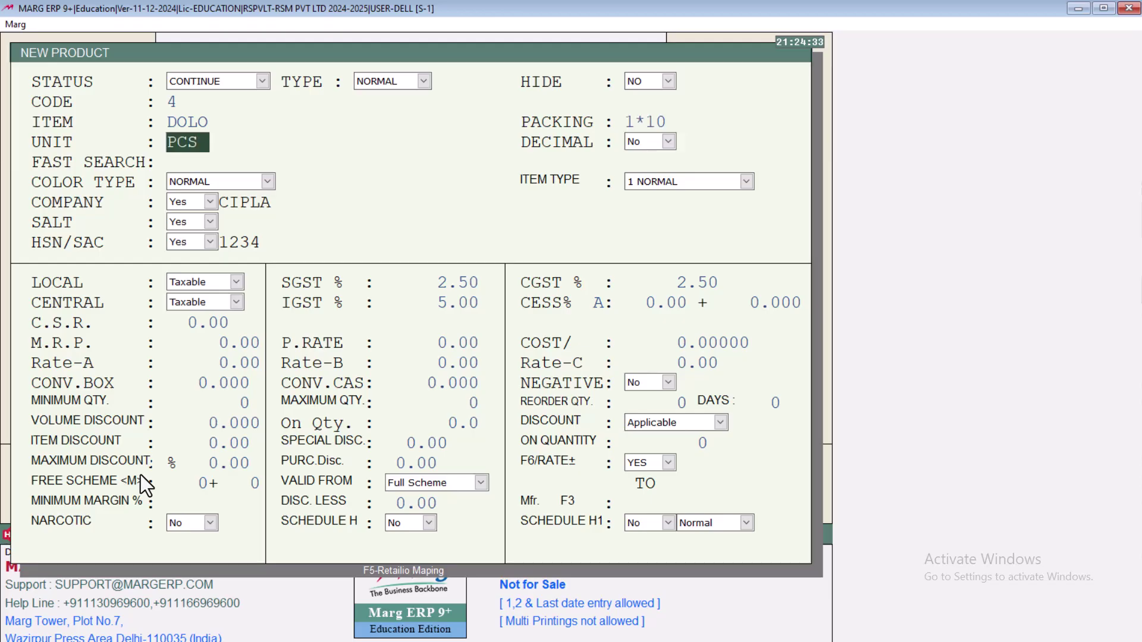
- Set the DOLO unit to STRP and keep the company as CIPLA with the default item type and color type
type("STRP")
key("Return")
key("Return")
key("Return")
key("Return")
key("Return")
key("Return")
key("Return")
key("Return")
key("Return")
key("Return")
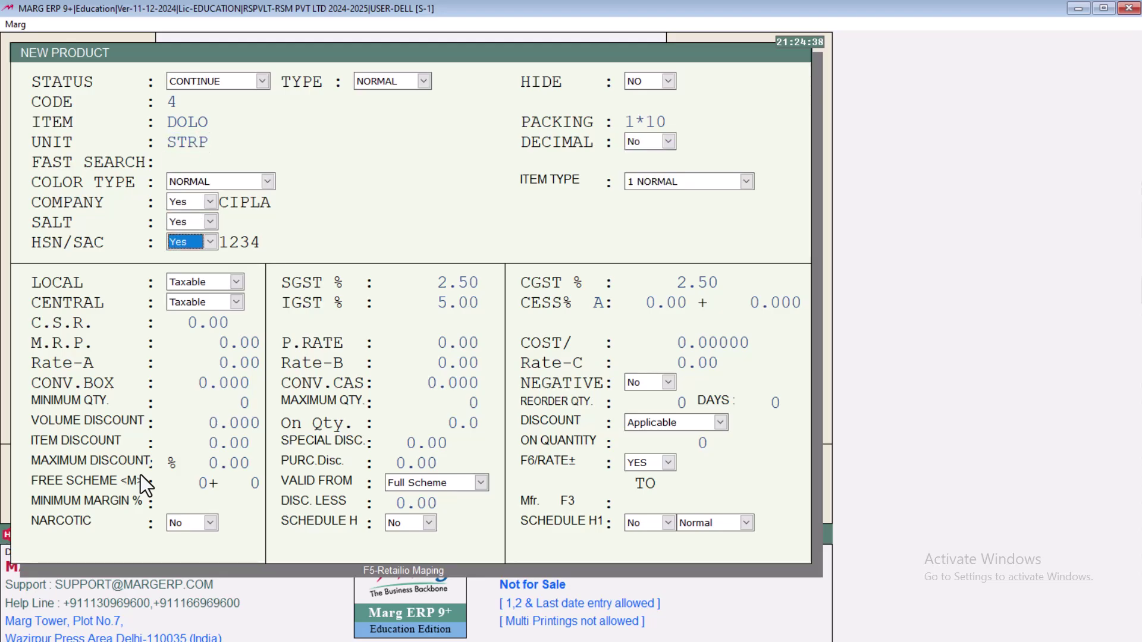
- Accept HSN/SAC 1234 with its default GST rates and save the DOLO product
key("Return")
key("Return")
key("Return")
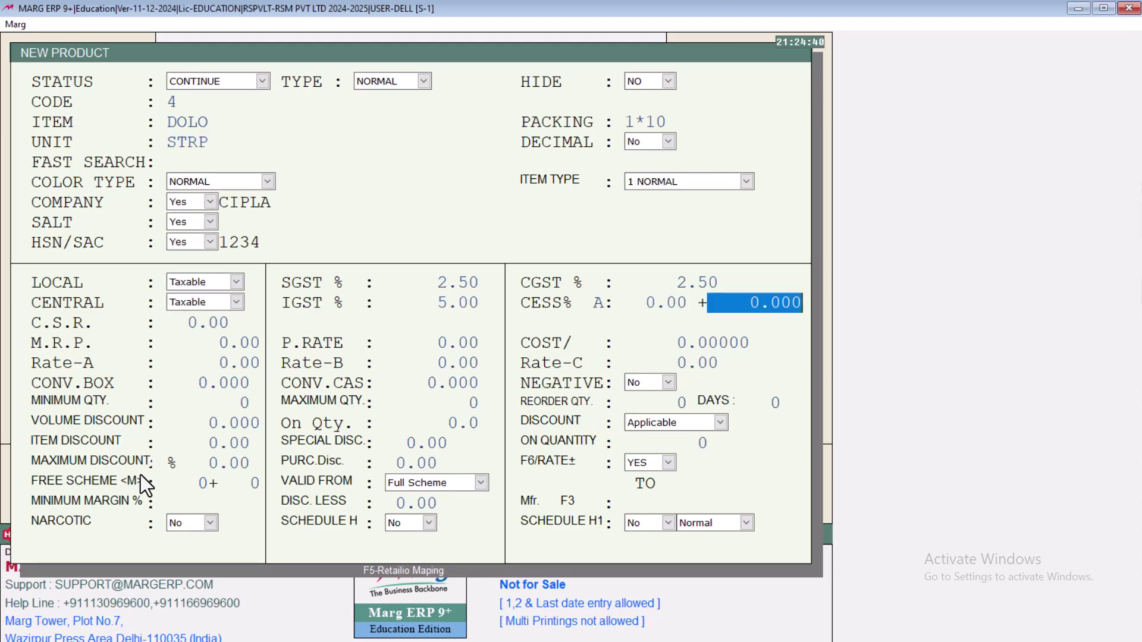
key("Escape")
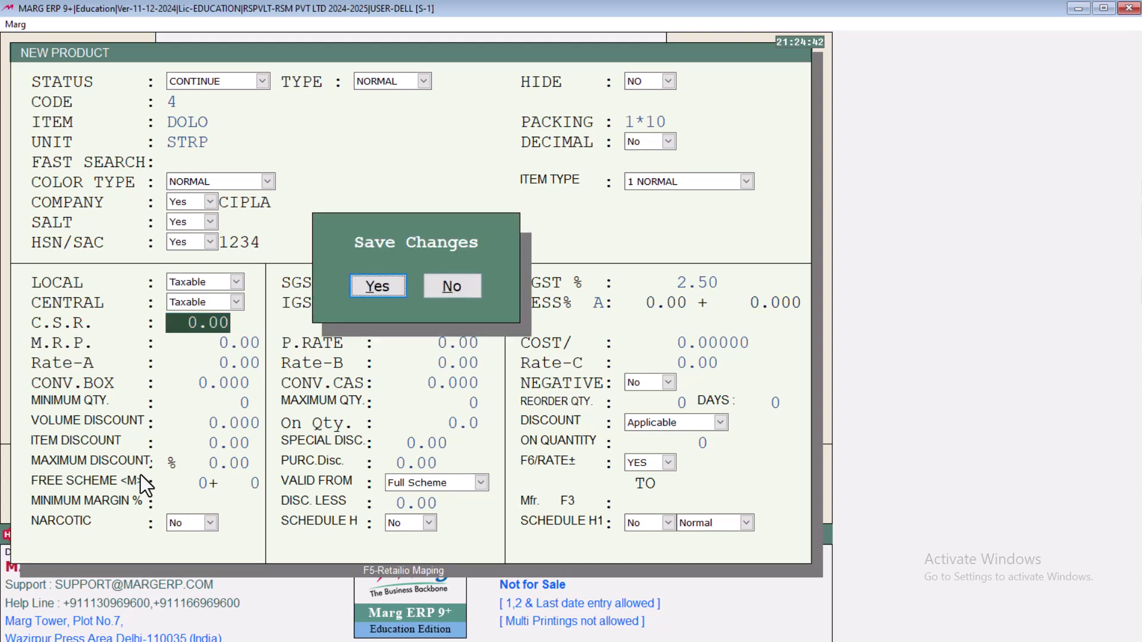
key("Return")
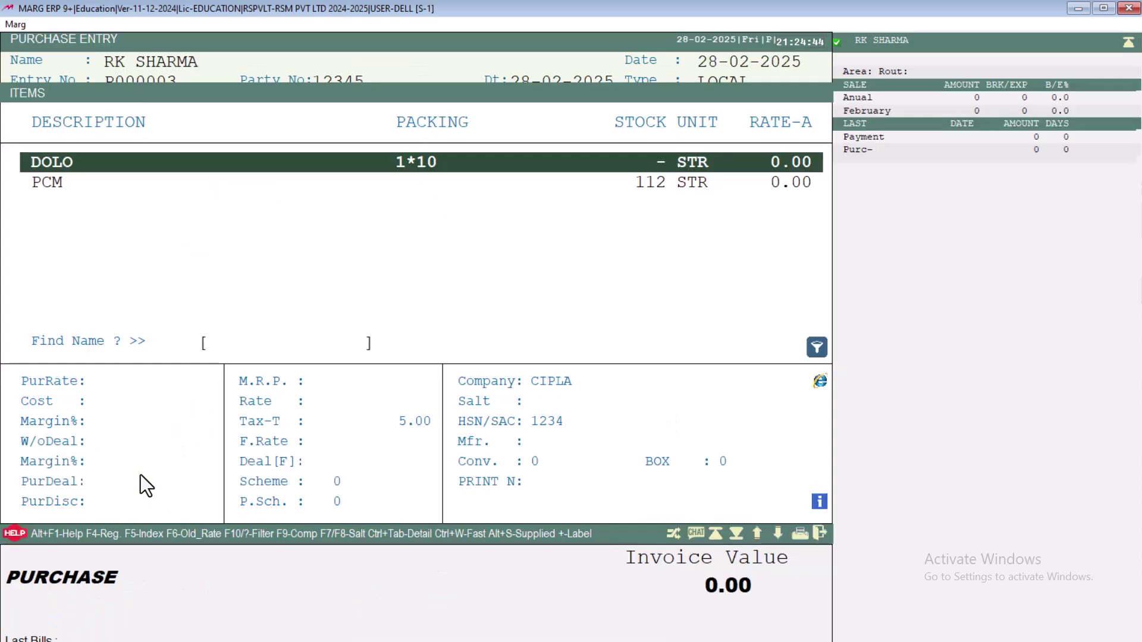
- Add DOLO to the purchase with batch BATCH001 and expiry 1/26
key("Return")
type("BATCH001")
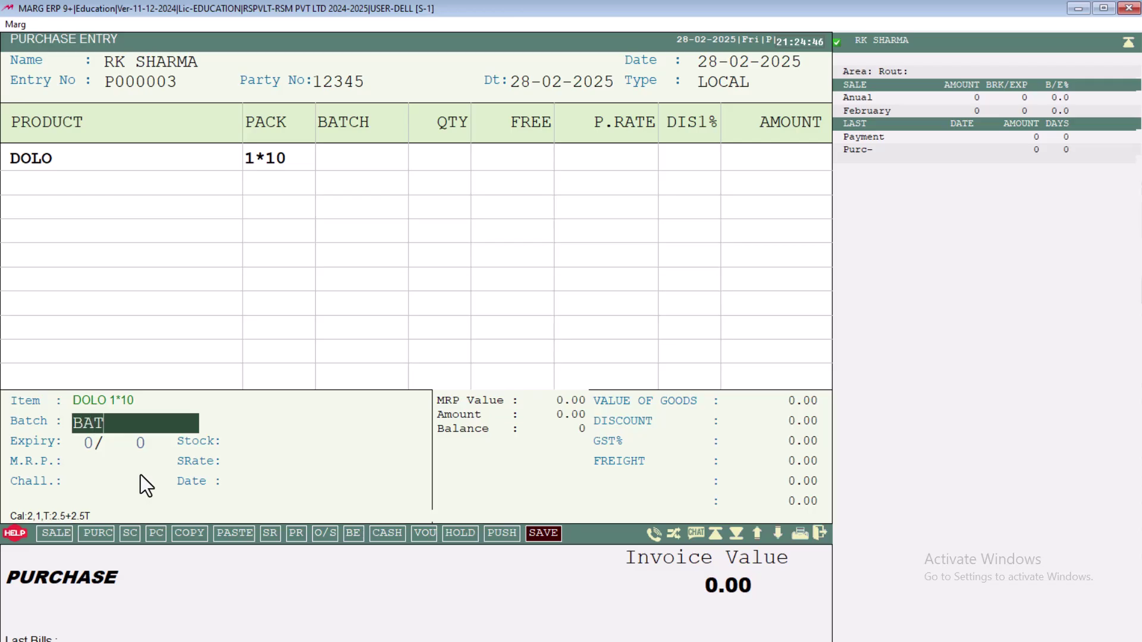
key("Return")
type("1")
key("Return")
type("26")
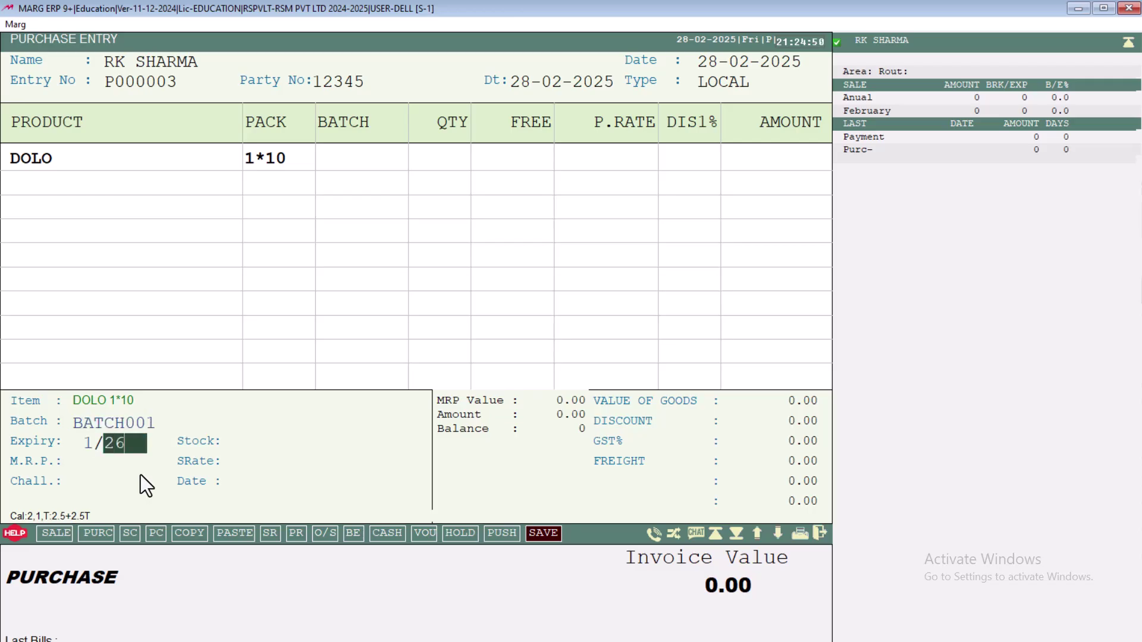
key("Return")
key("Return")
- Set the DOLO line's quantity to 100 and purchase rate to 50, with no free quantity or discount
type("100")
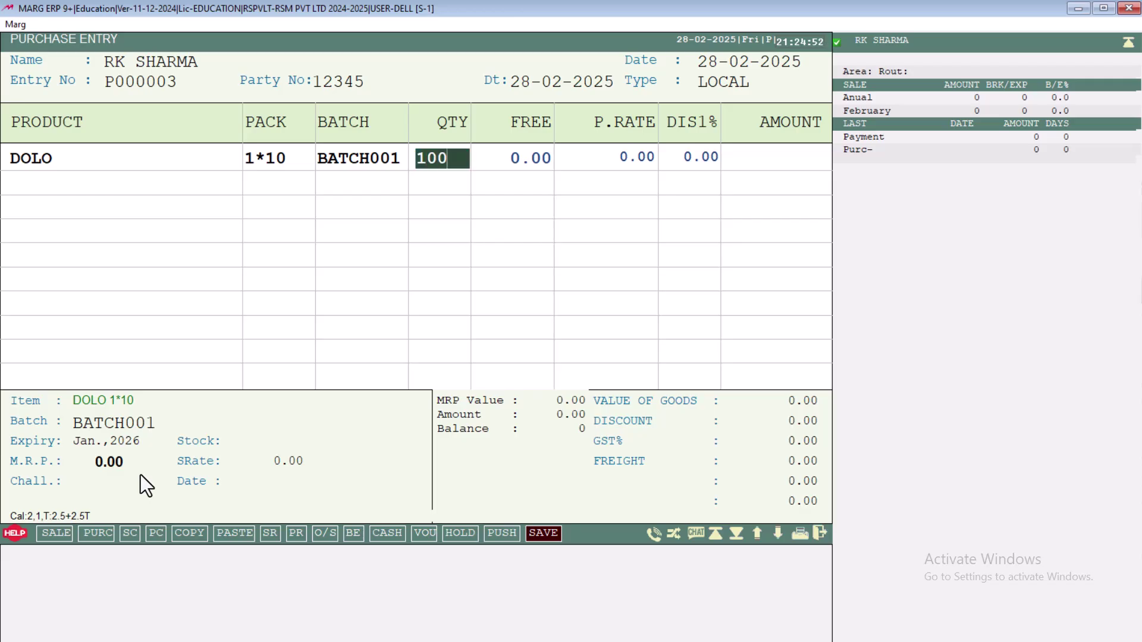
key("Return")
key("Return")
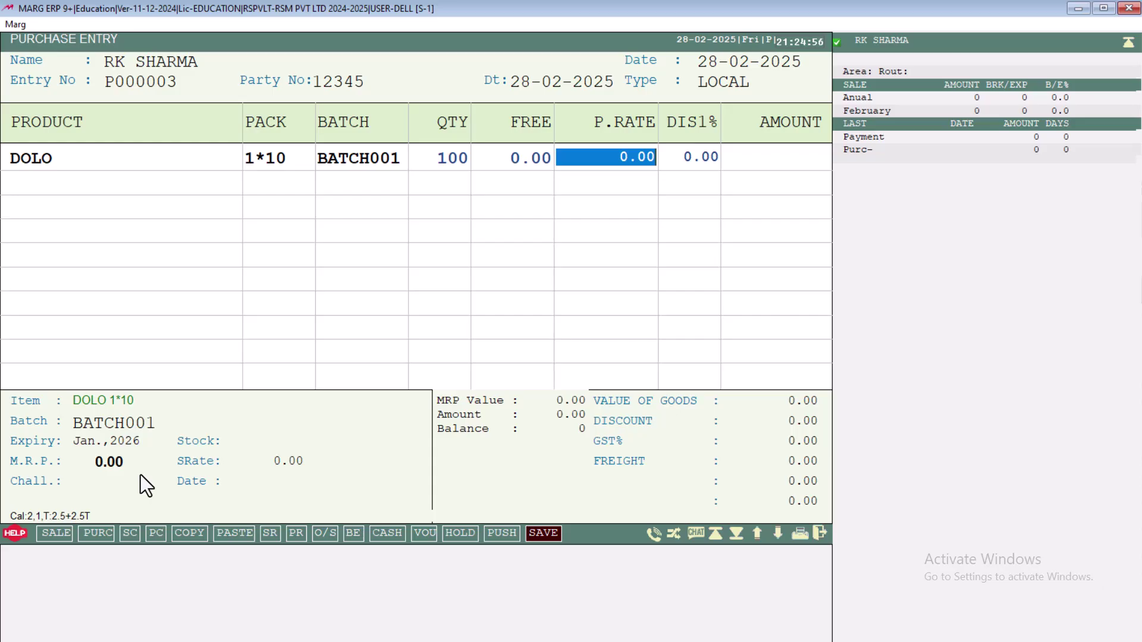
type("50")
key("Return")
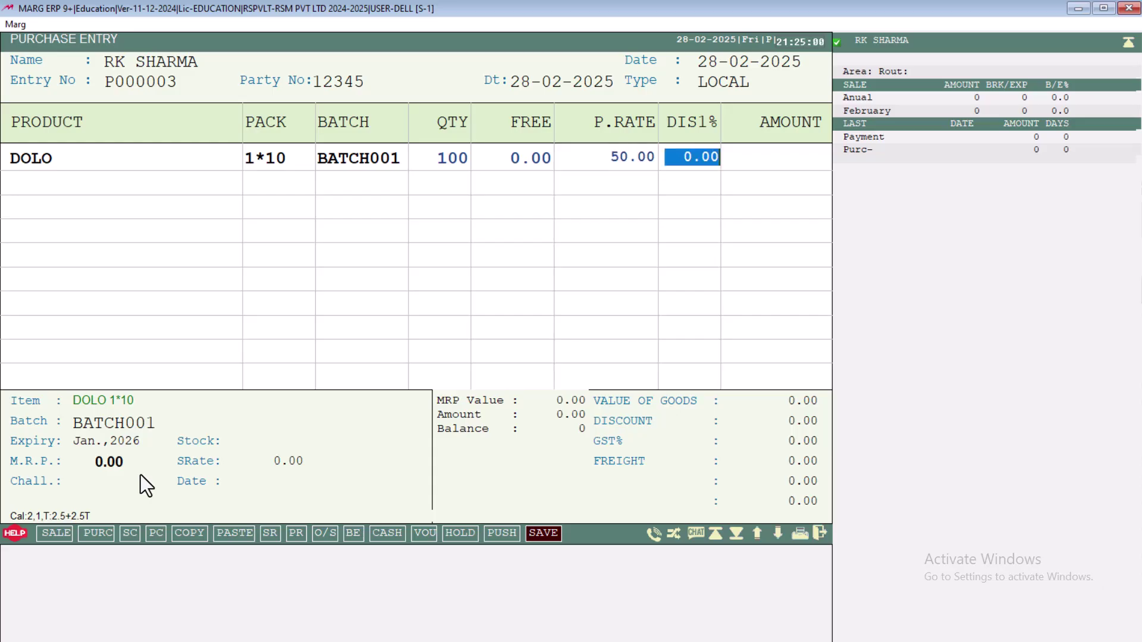
key("Return")
key("Return")
key("Return")
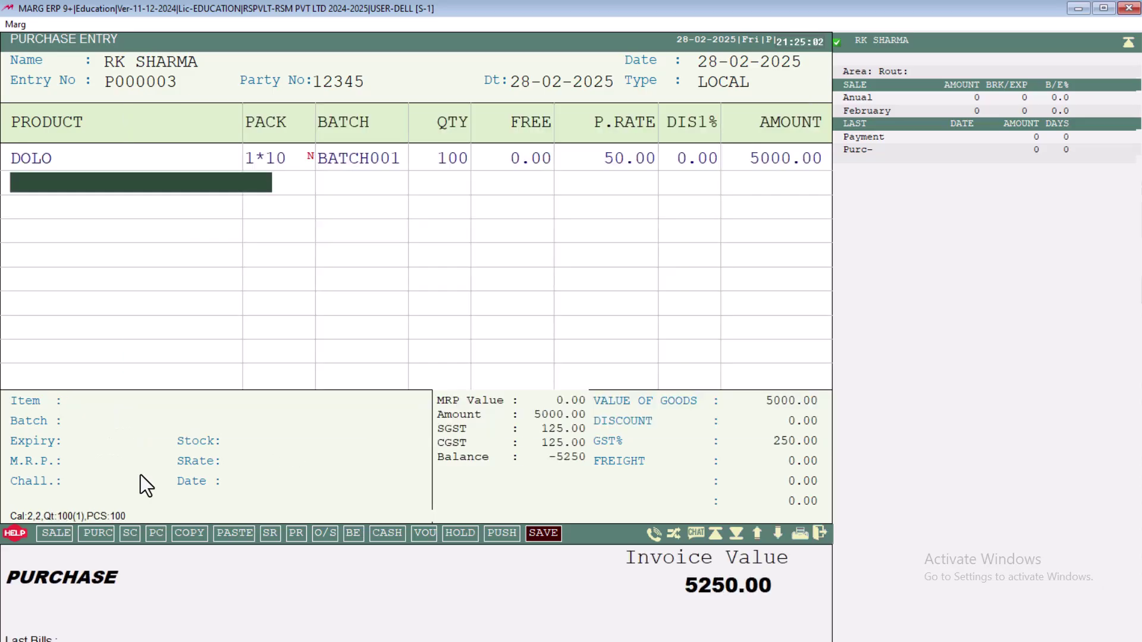
- Finish the purchase item list without changing schemes and accept the bill totals with no added charges
key("ctrl+w")
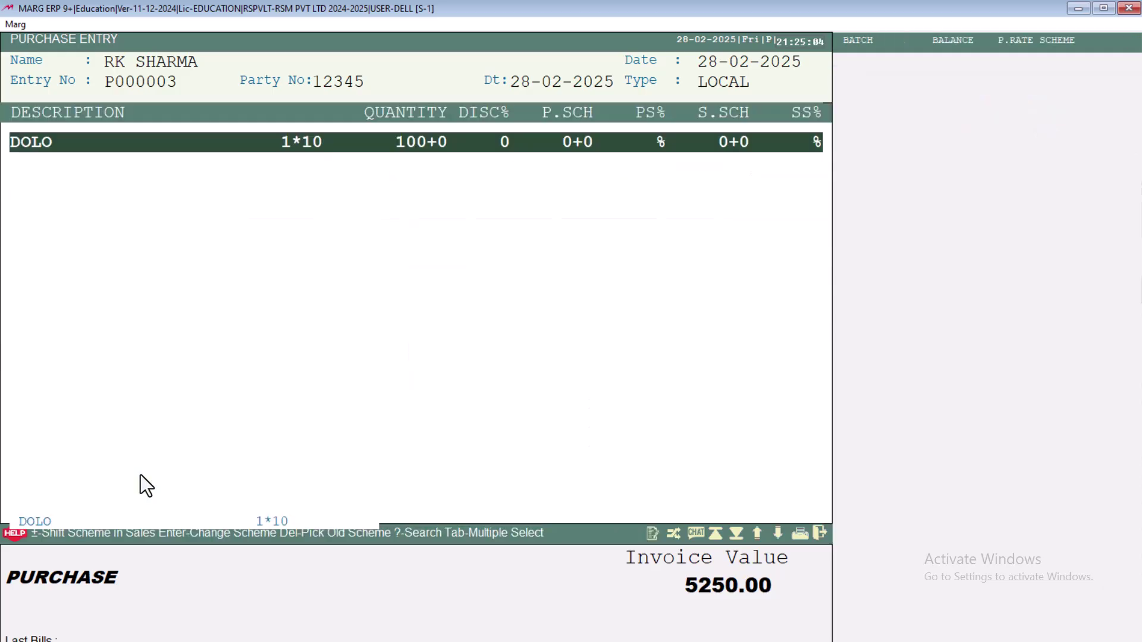
key("Escape")
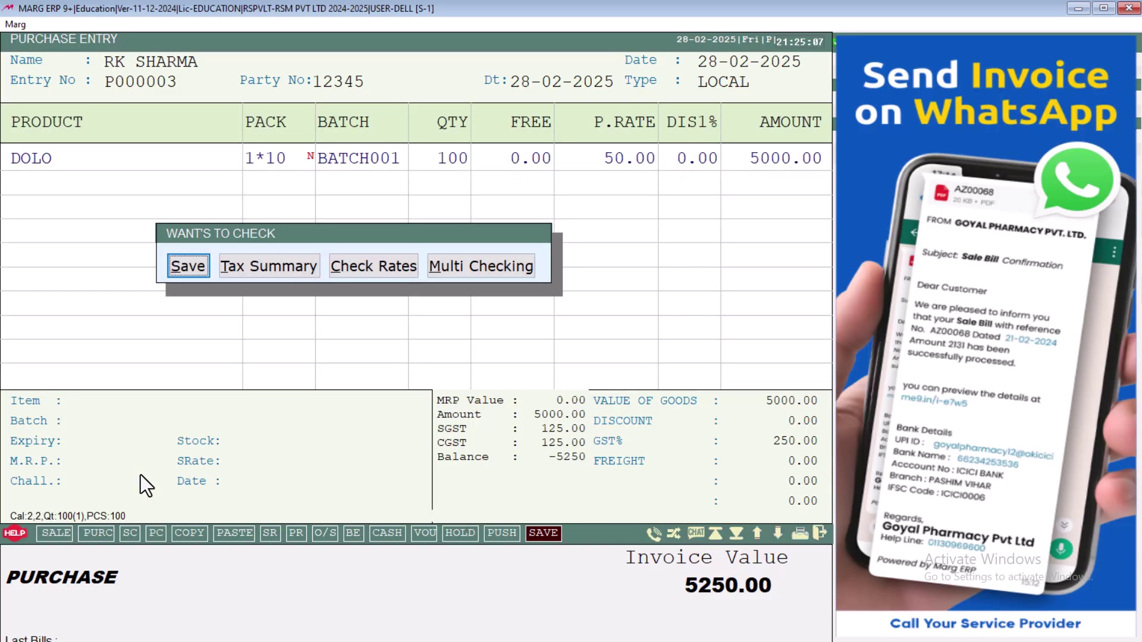
key("Escape")
key("Return")
key("Return")
key("Return")
key("Return")
key("Return")
key("Return")
key("Return")
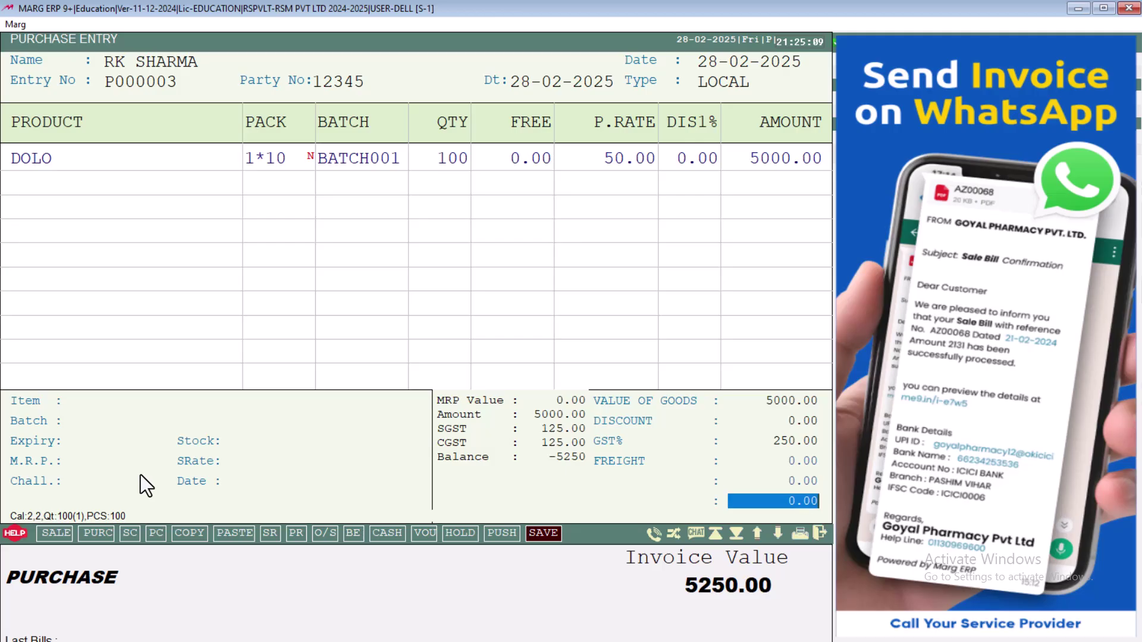
key("Return")
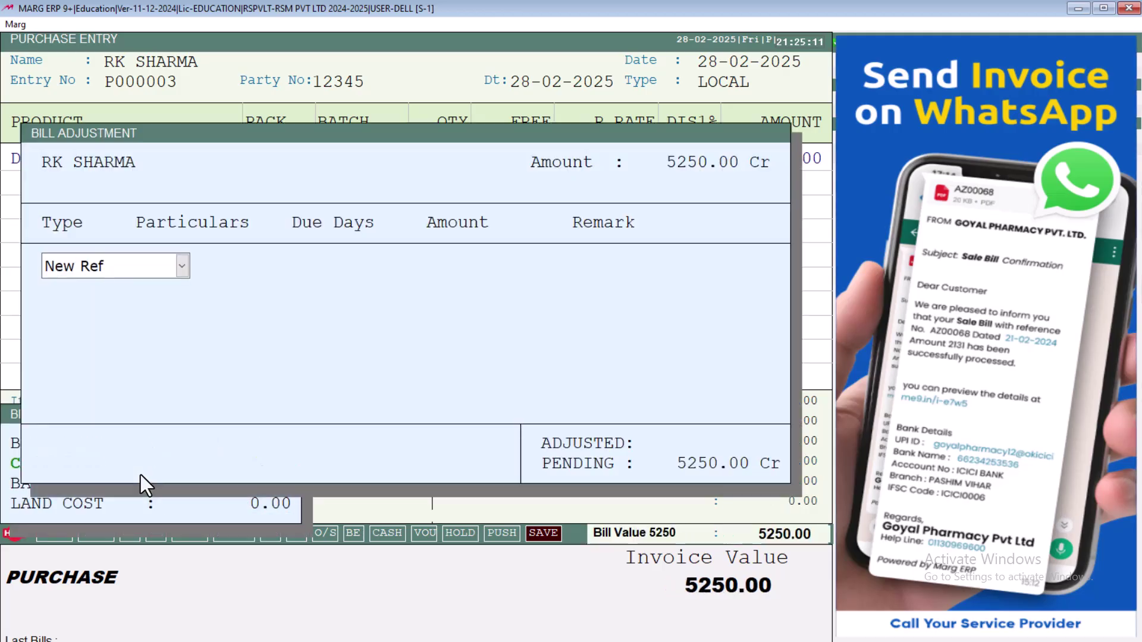
- Adjust the full bill amount as New Ref and close the purchase entry with the bill details left blank
key("Return")
key("Return")
key("Return")
key("Return")
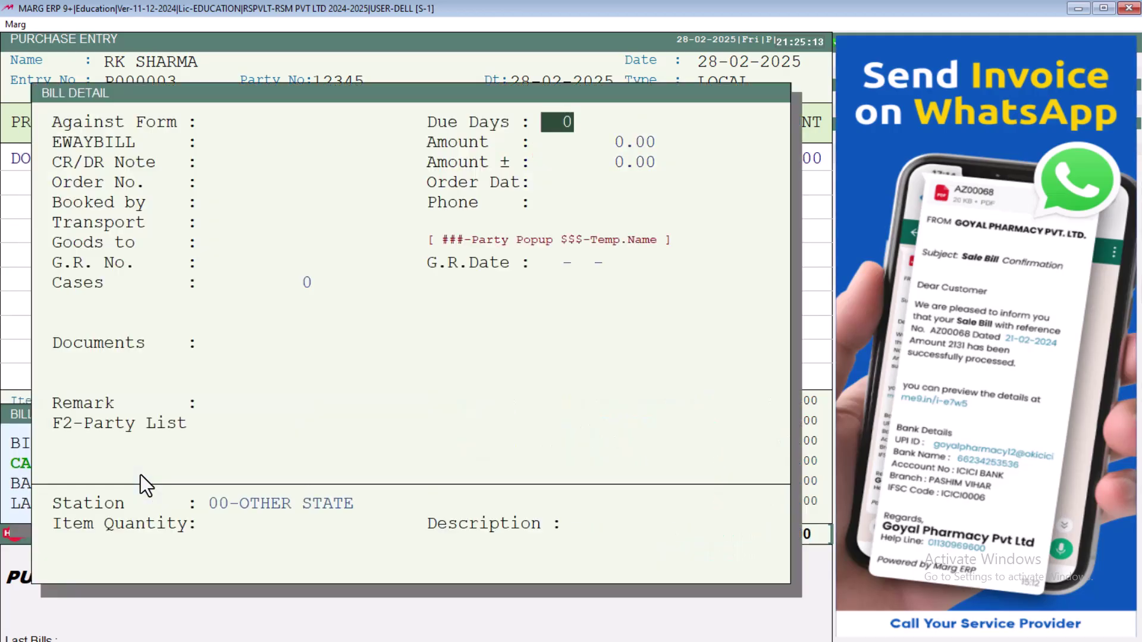
key("Escape")
key("Escape")
key("Escape")
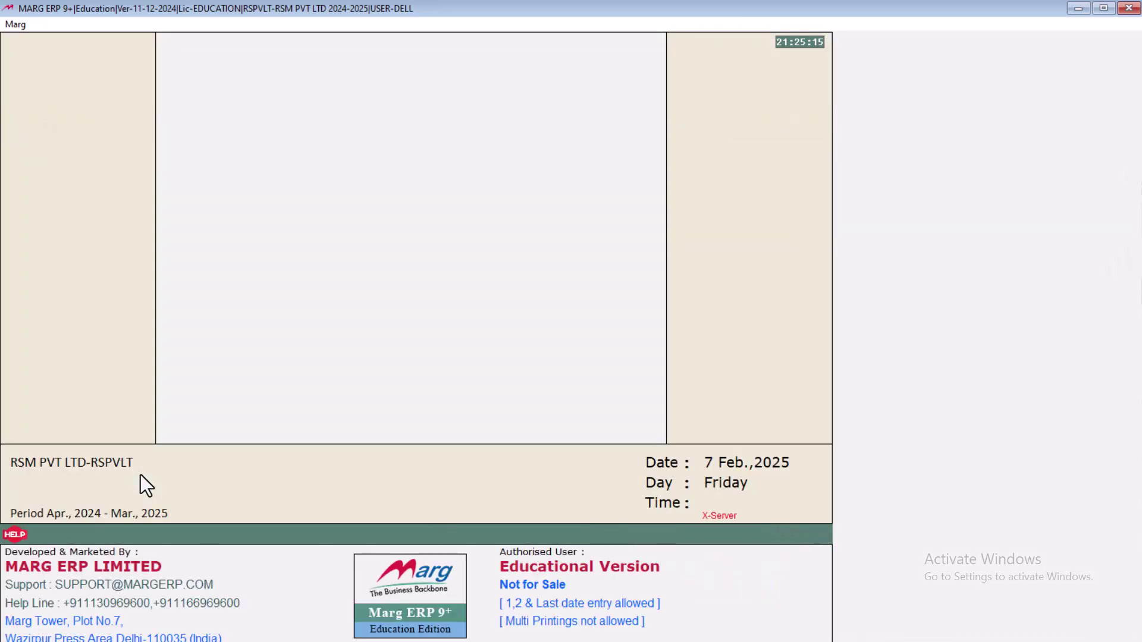
- Check the stock and rate details of DOLO in the item list
key("ctrl+i")
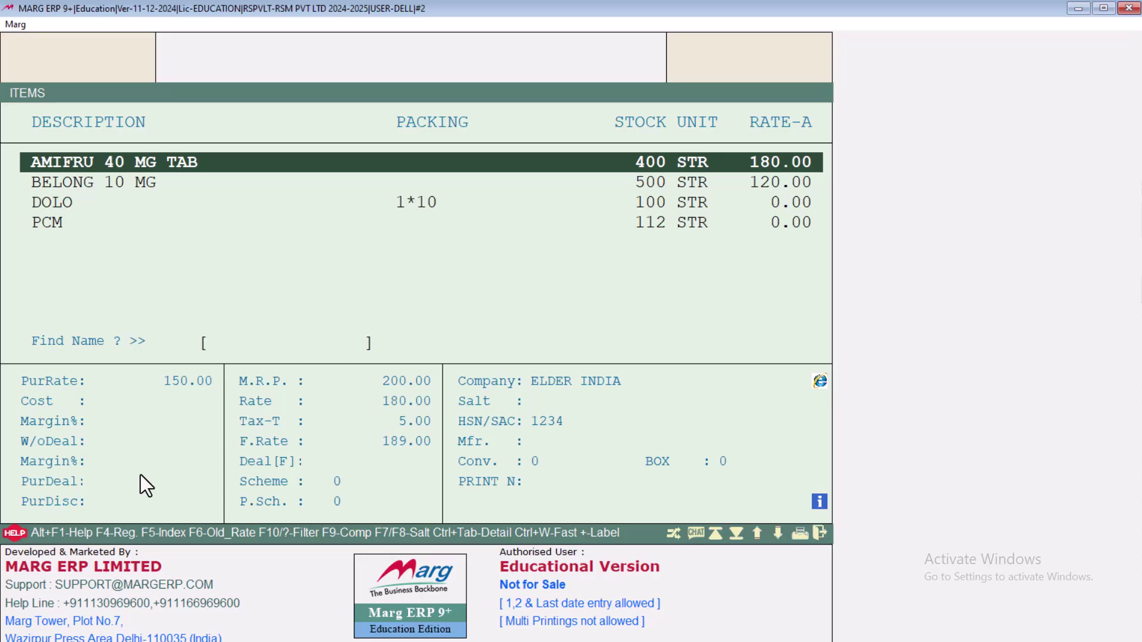
key("Down")
key("Down")
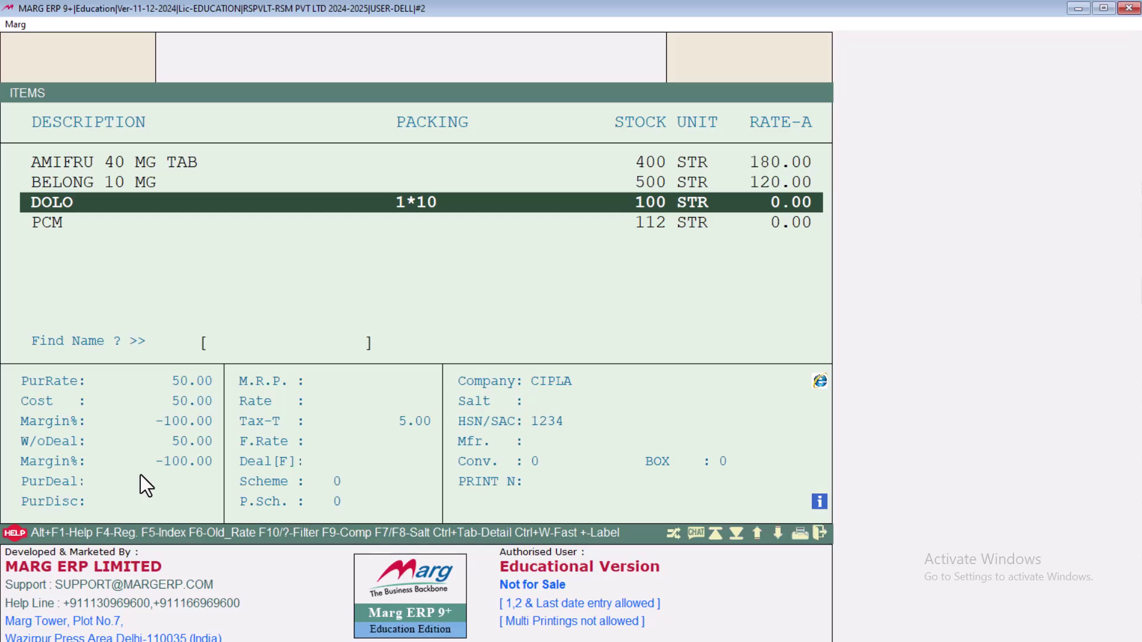
key("Escape")
key("Escape")
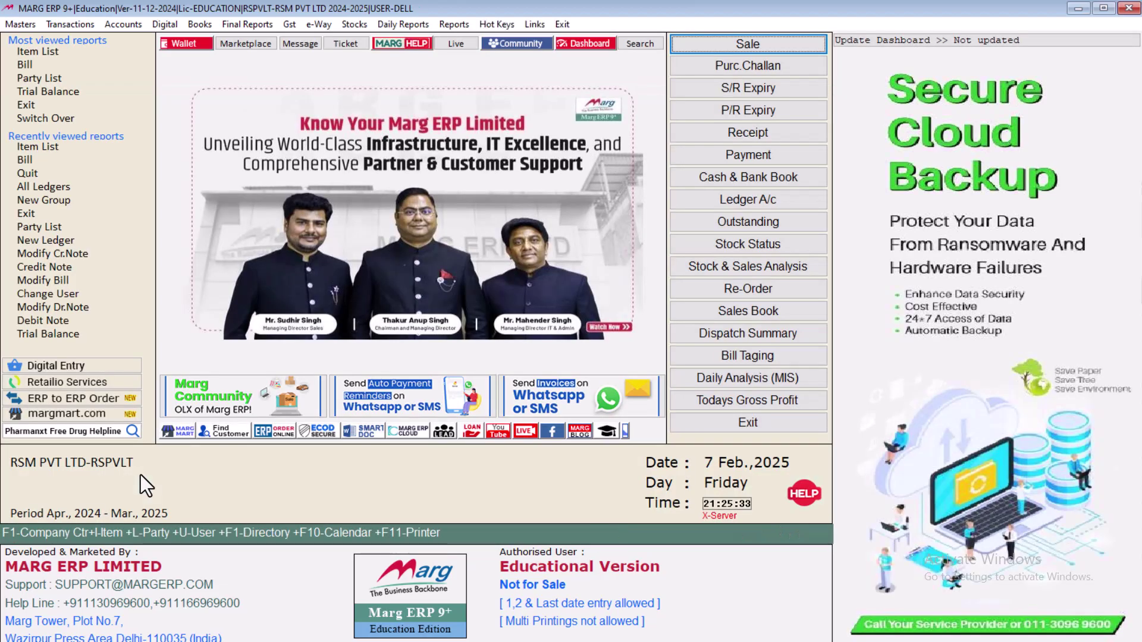
- Open the closing stock report, view the batch details of PCM, and bring up the store list
left_click(352, 24)
left_click(369, 38)
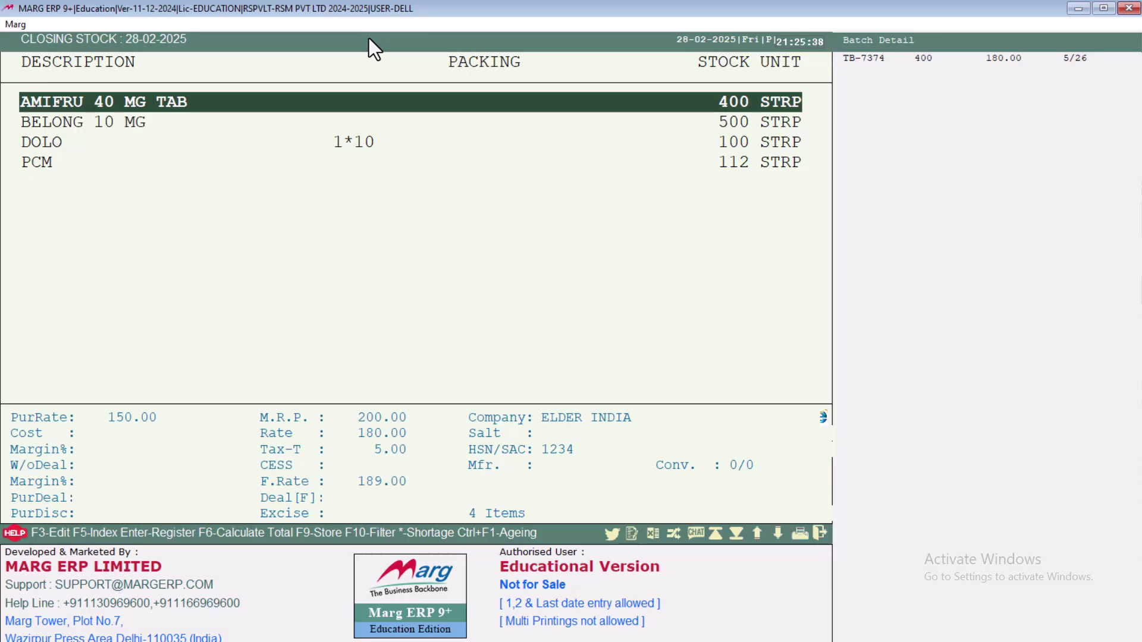
key("Down")
key("Down")
key("Down")
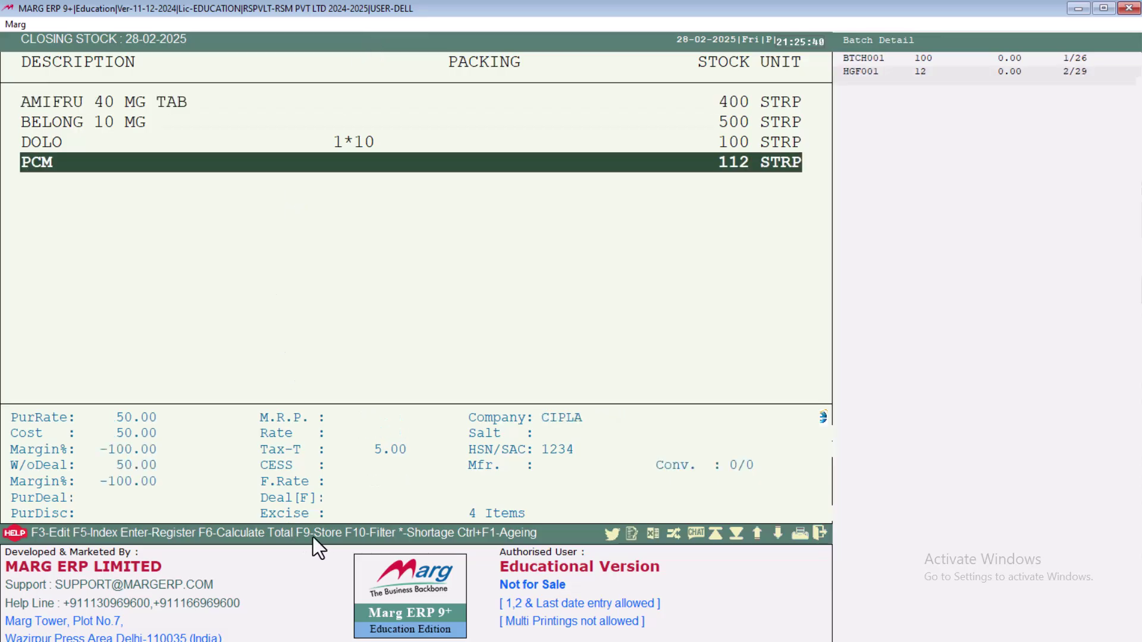
key("F9")
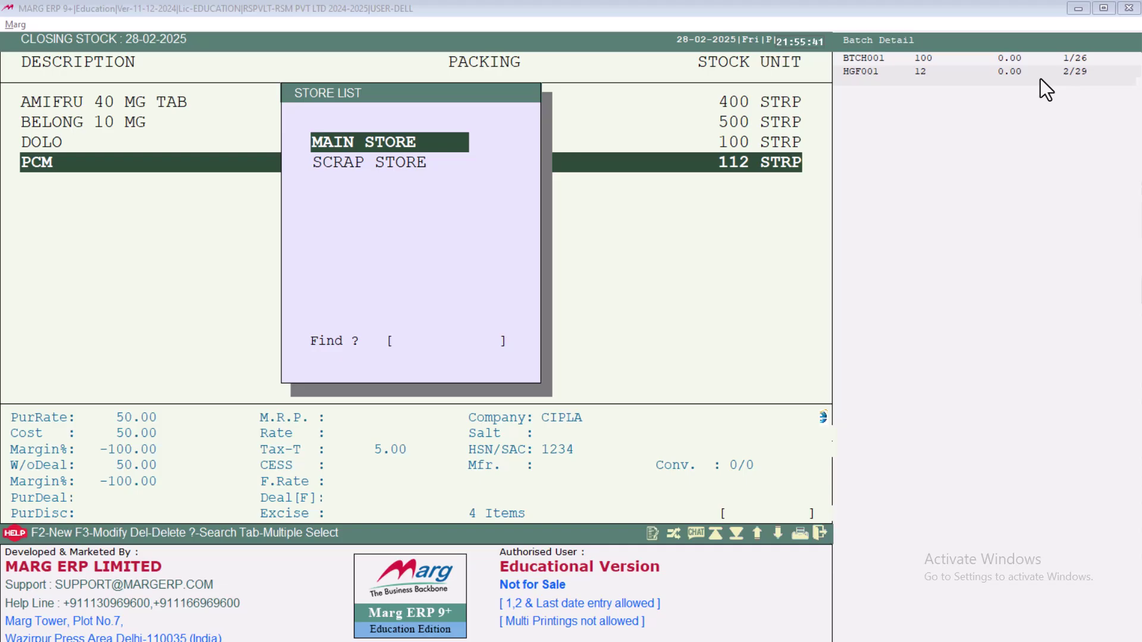
- Show the closing stock for MAIN STORE and check the batch details of DOLO
left_click(404, 142)
key("Down")
key("Up")
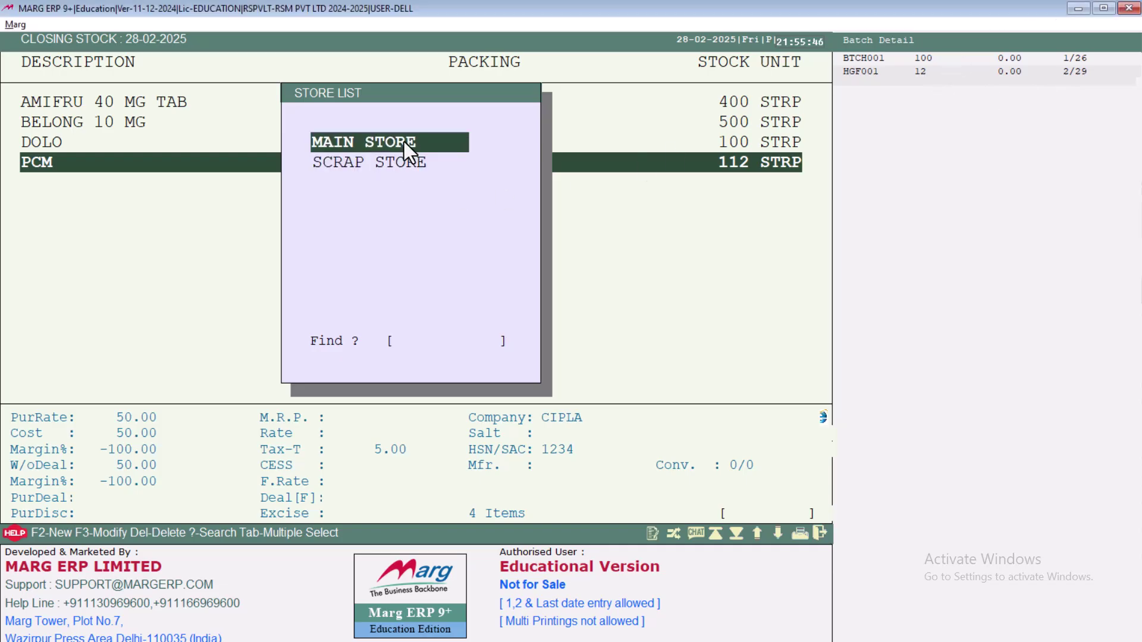
key("Return")
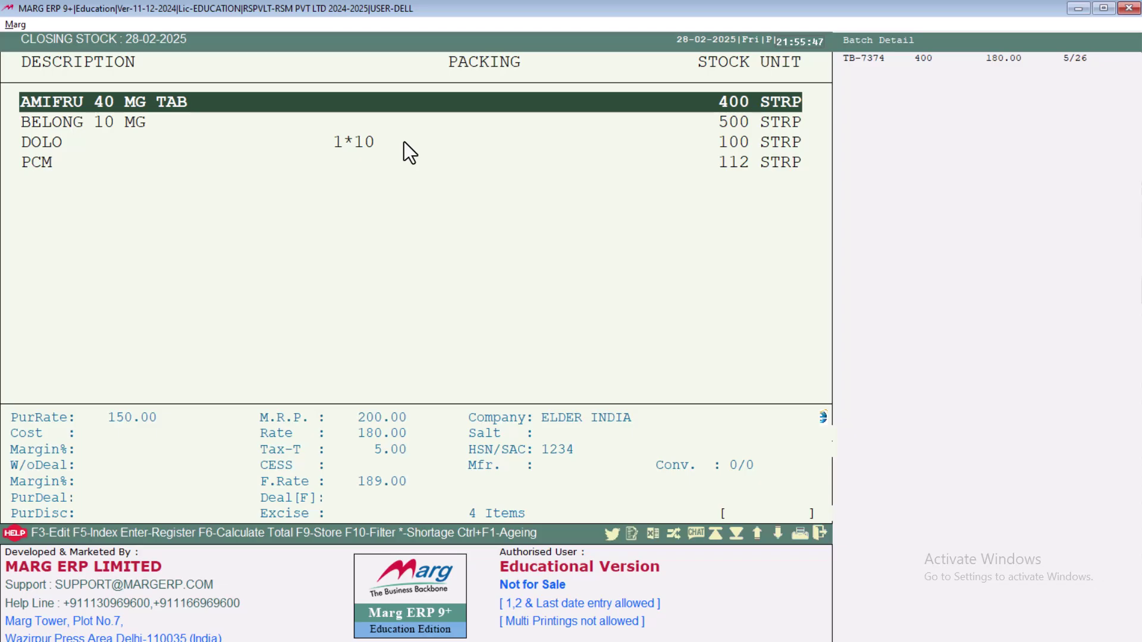
key("Down")
key("Down")
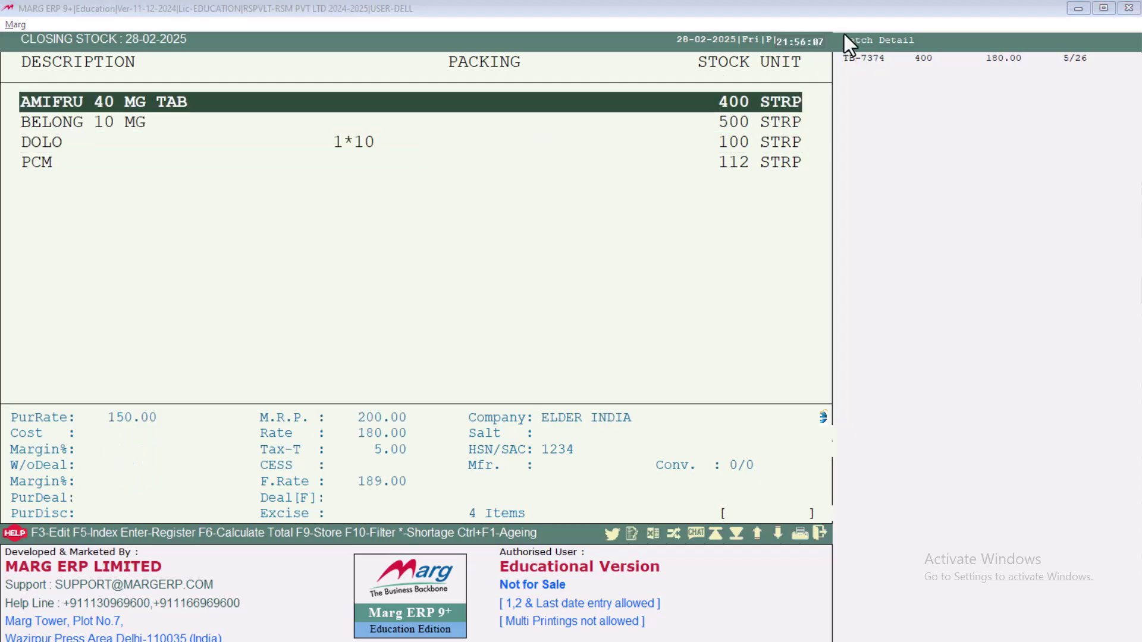
left_click(746, 139)
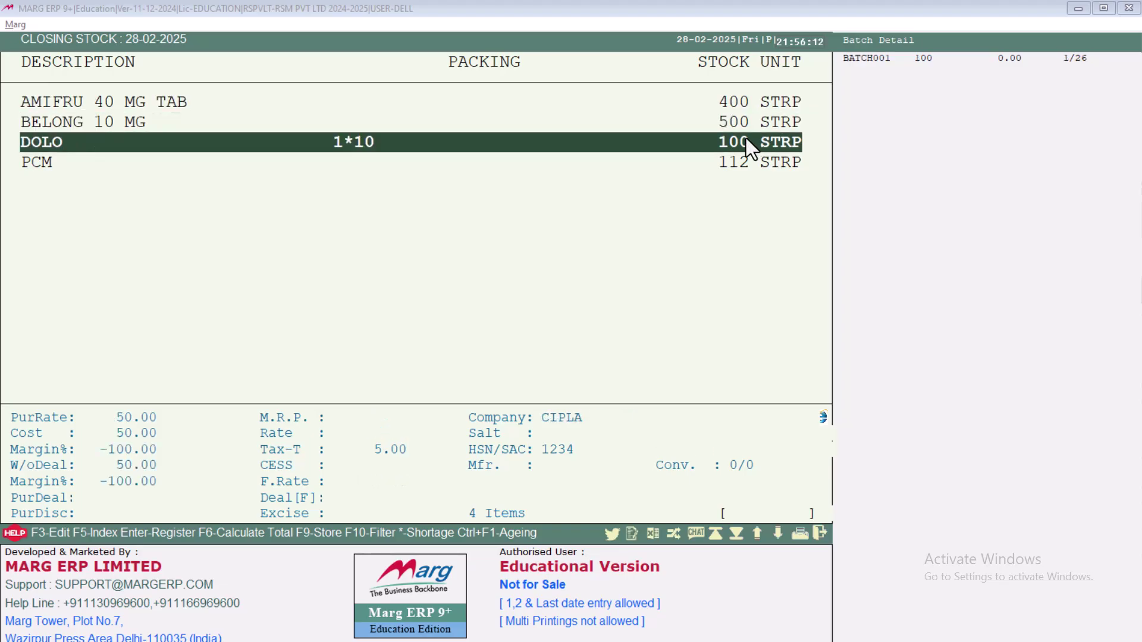
key("Down")
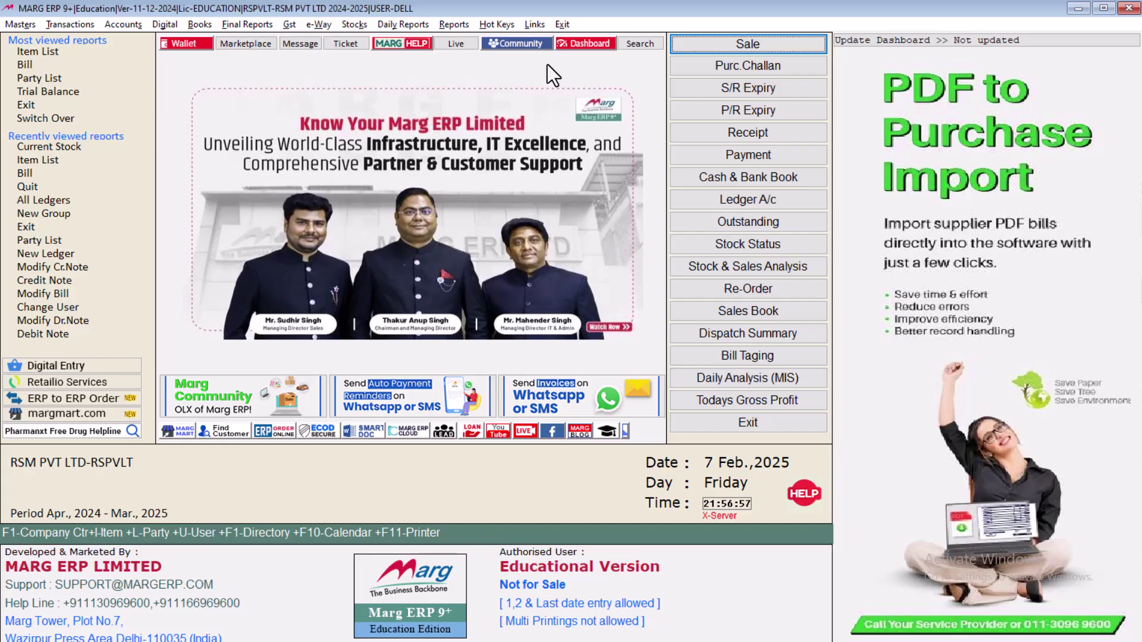
- Start a new stock issue entry and accept the date 28-02-2025
left_click(77, 23)
mouse_move(101, 196)
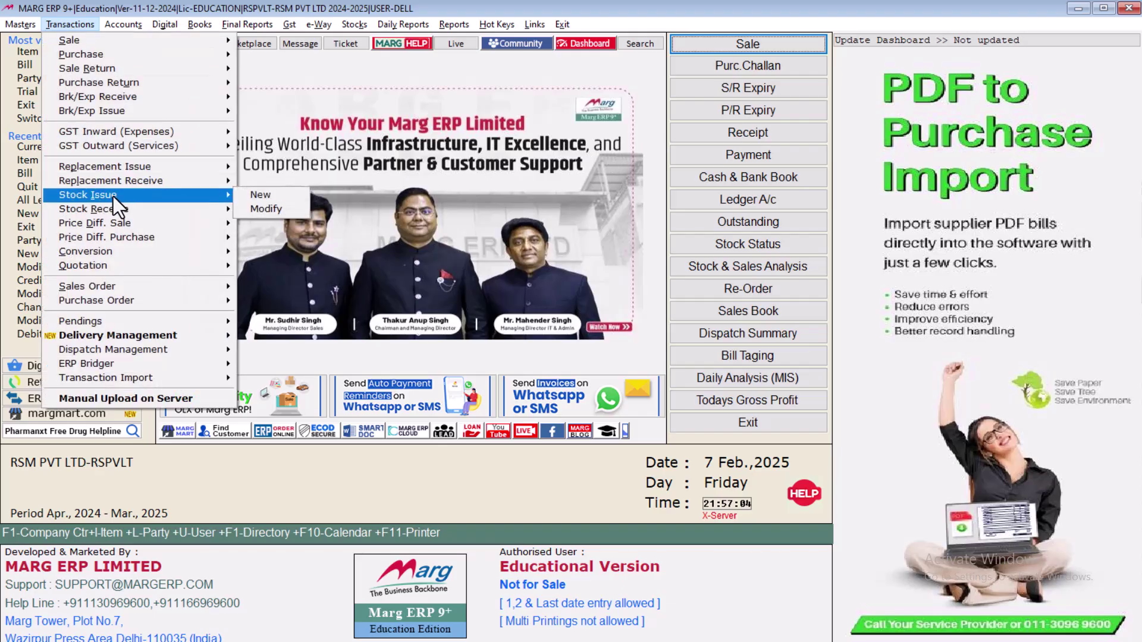
left_click(255, 196)
key("Return")
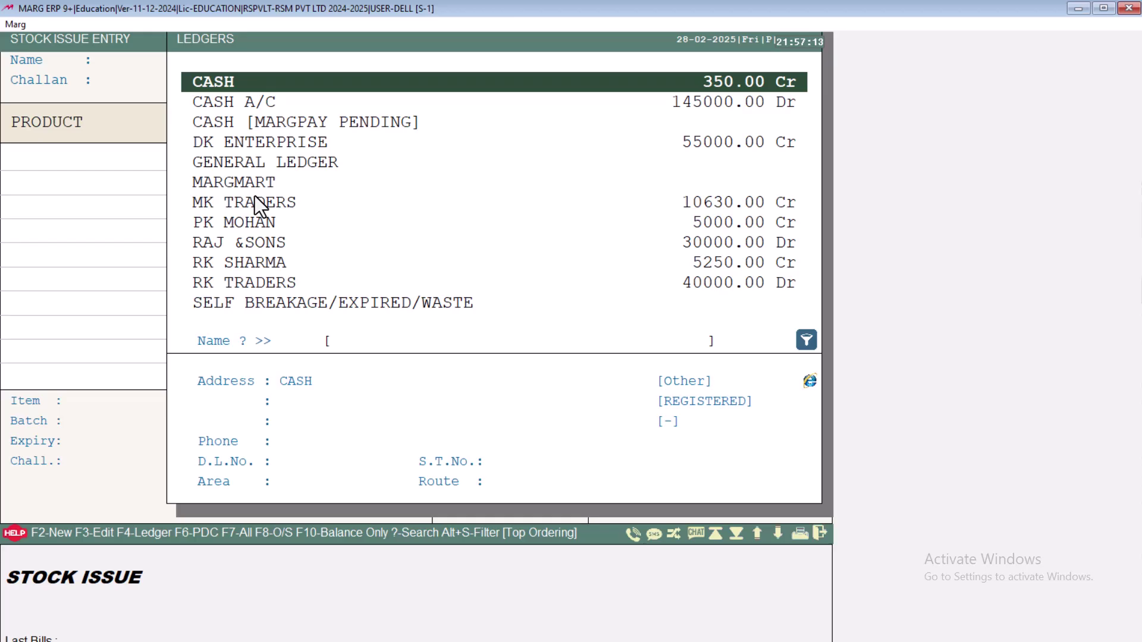
- Choose SELF BREAKAGE/EXPIRED/WASTE as the ledger for the stock issue
key("Down")
key("Down")
key("Down")
key("Down")
key("Down")
key("Down")
key("Down")
key("Down")
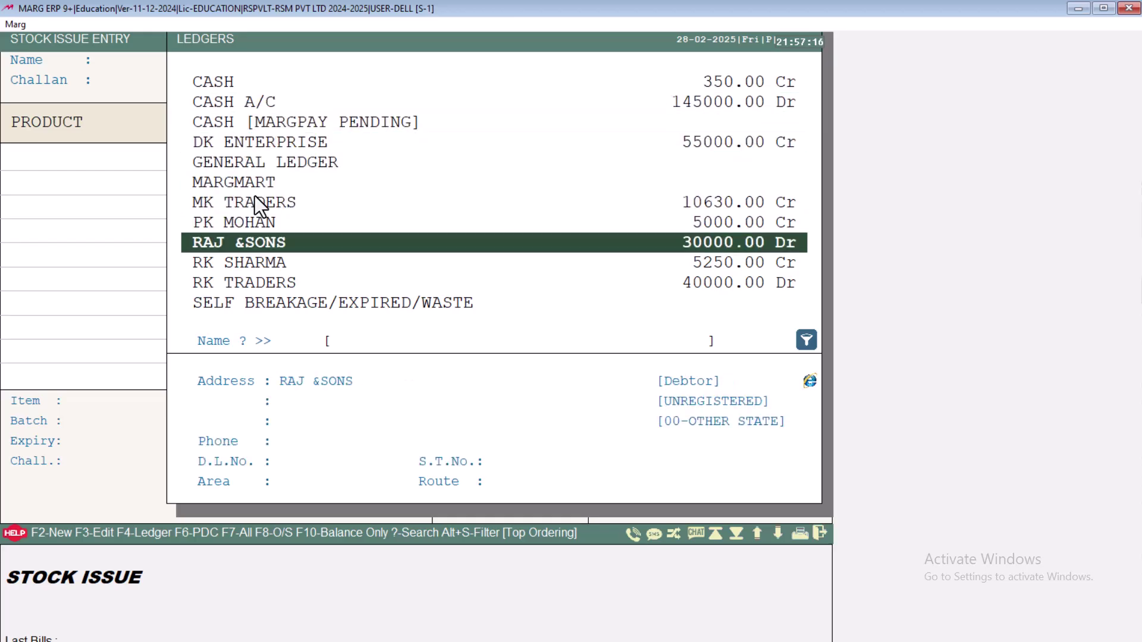
key("Down")
key("Down")
key("Down")
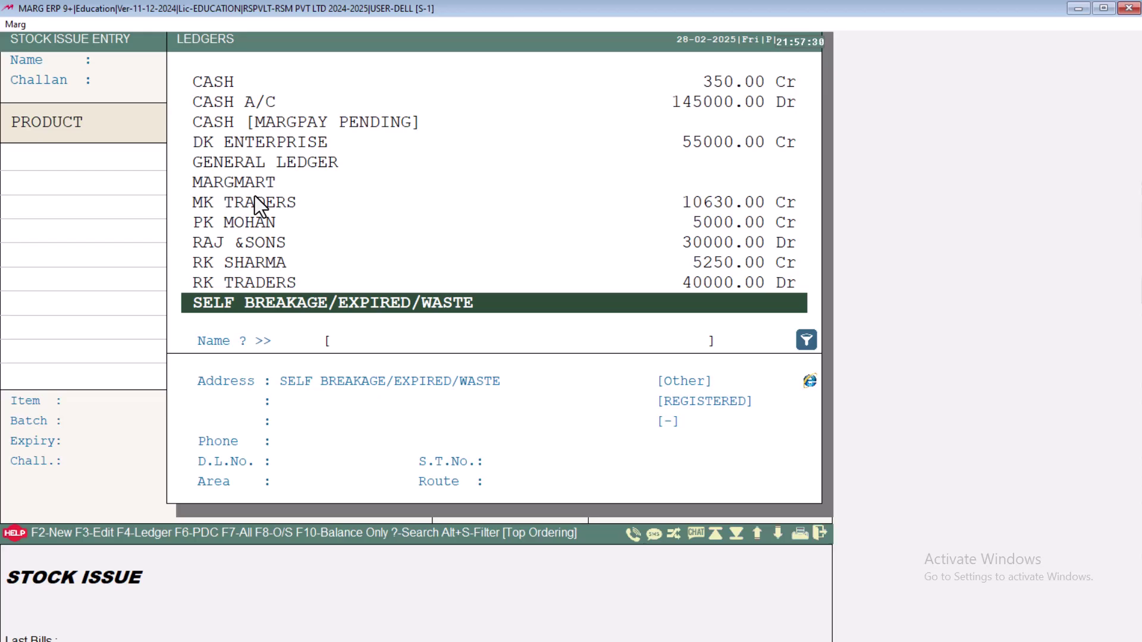
key("Return")
- Accept the challan header with tax set to Yes and choose Manual Selection as the return method
key("Return")
key("Return")
key("Return")
key("Return")
key("Escape")
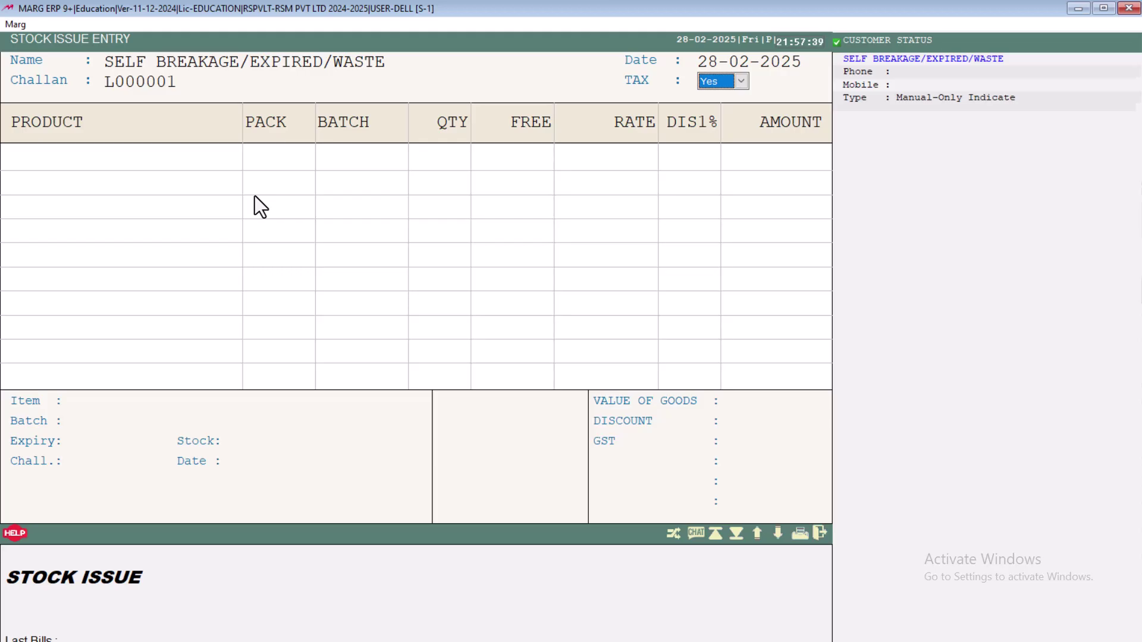
key("Return")
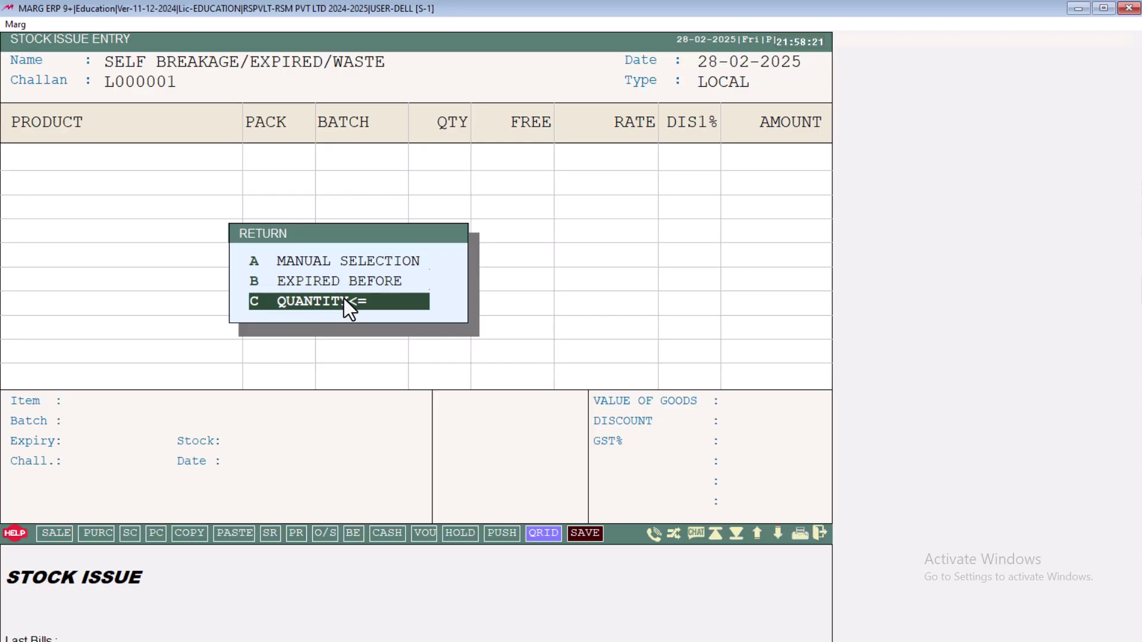
key("Up")
key("Up")
key("Down")
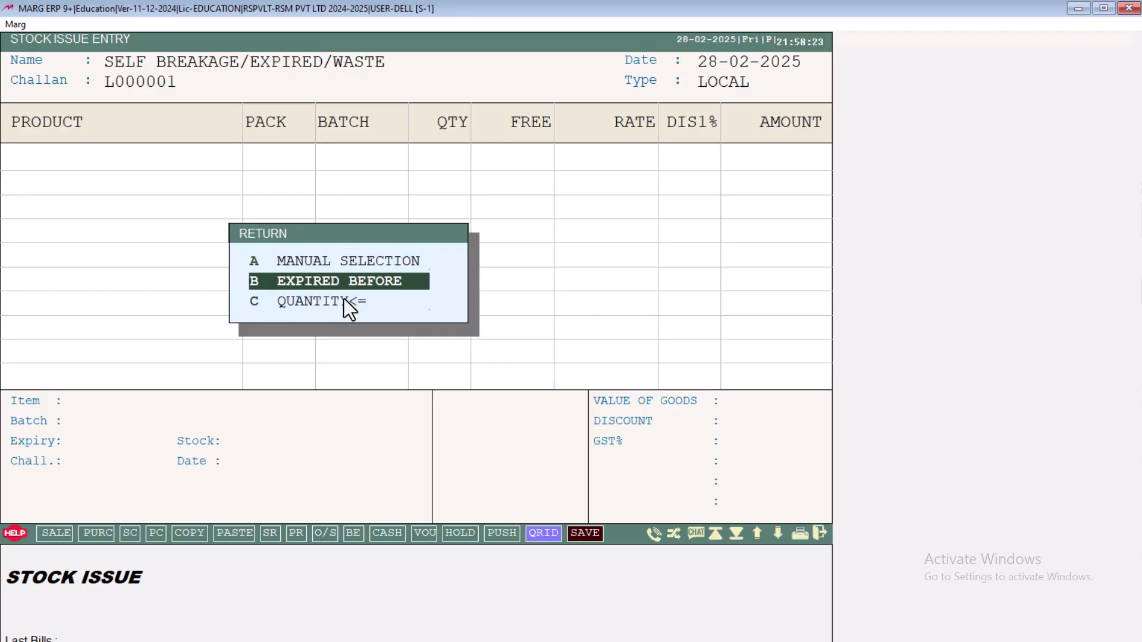
key("Up")
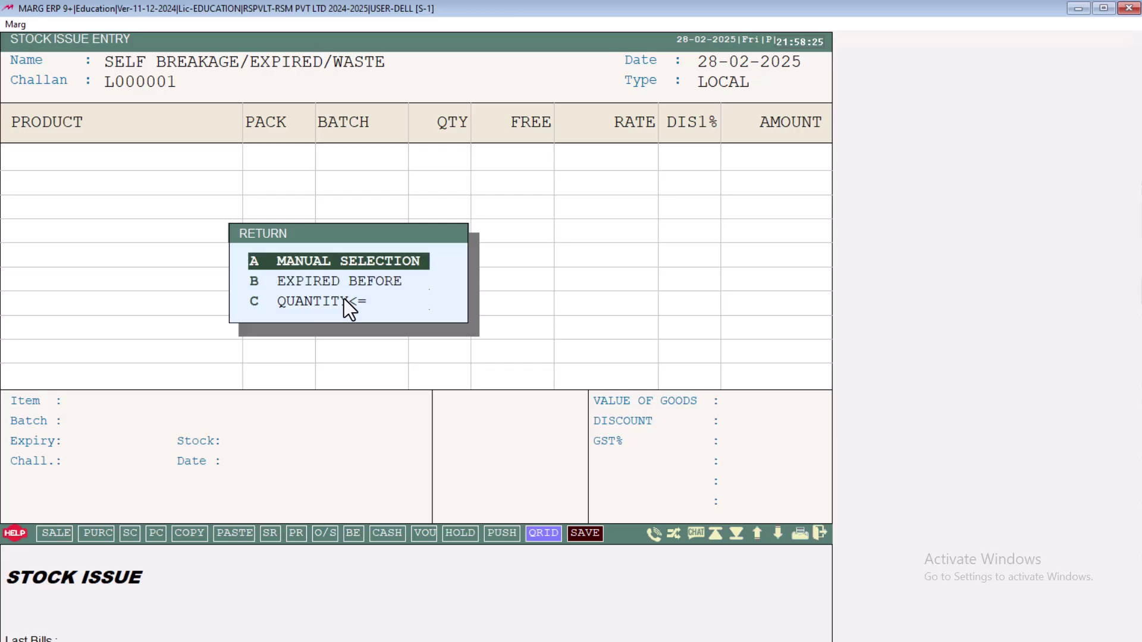
key("Return")
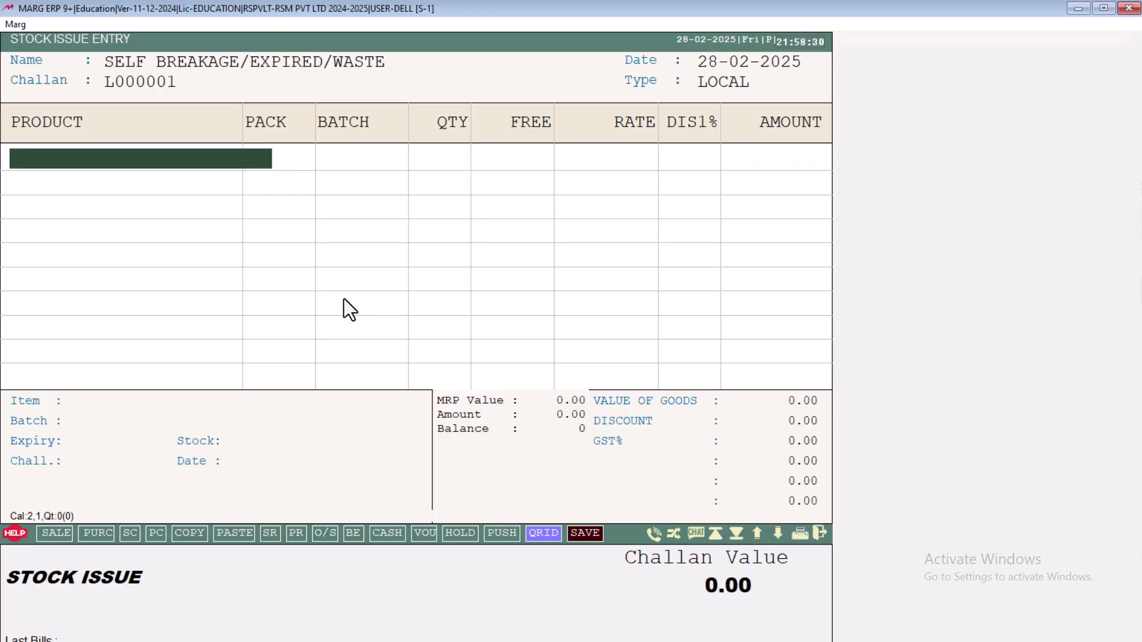
- Add DOLO from batch BATCH001 to the stock issue with quantity 10 and rate 50
key("Return")
key("Down")
key("Down")
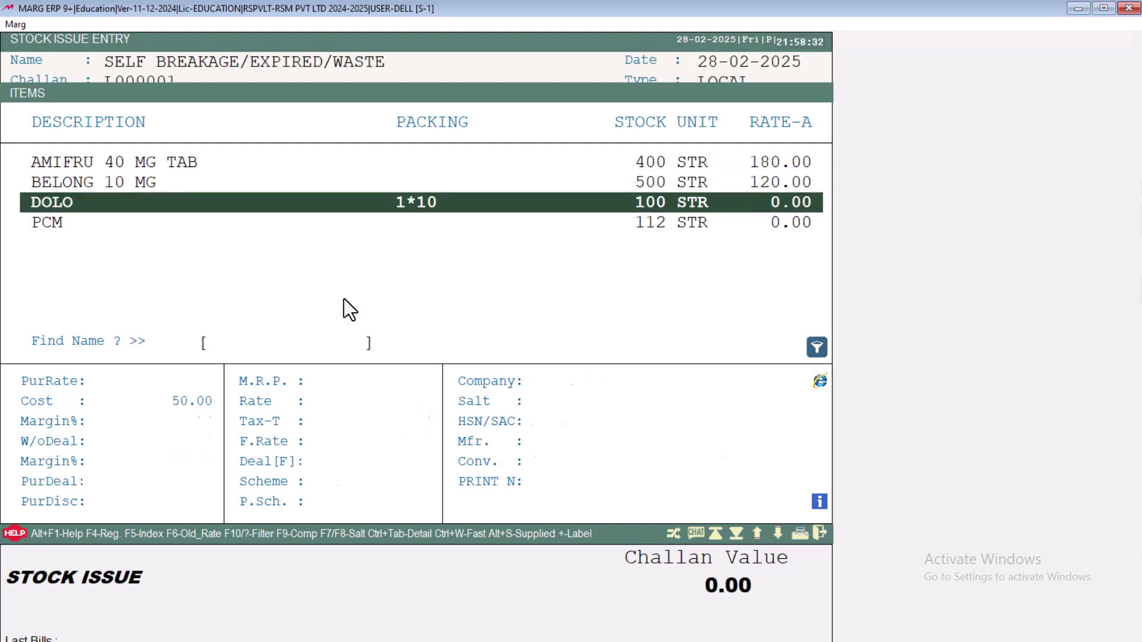
key("Return")
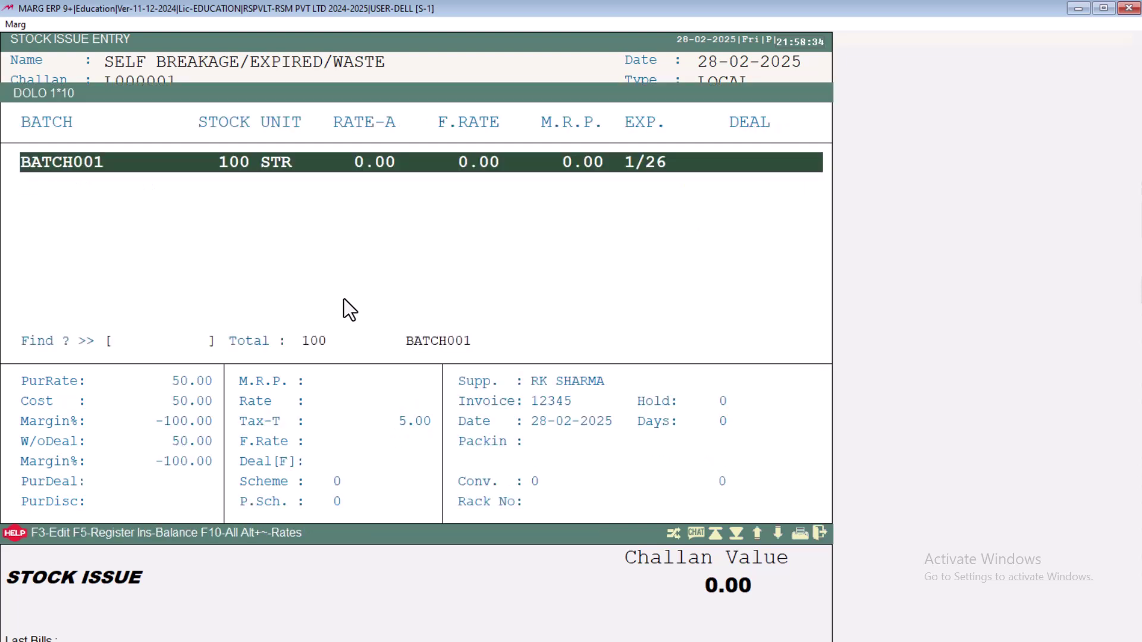
key("Return")
type("10")
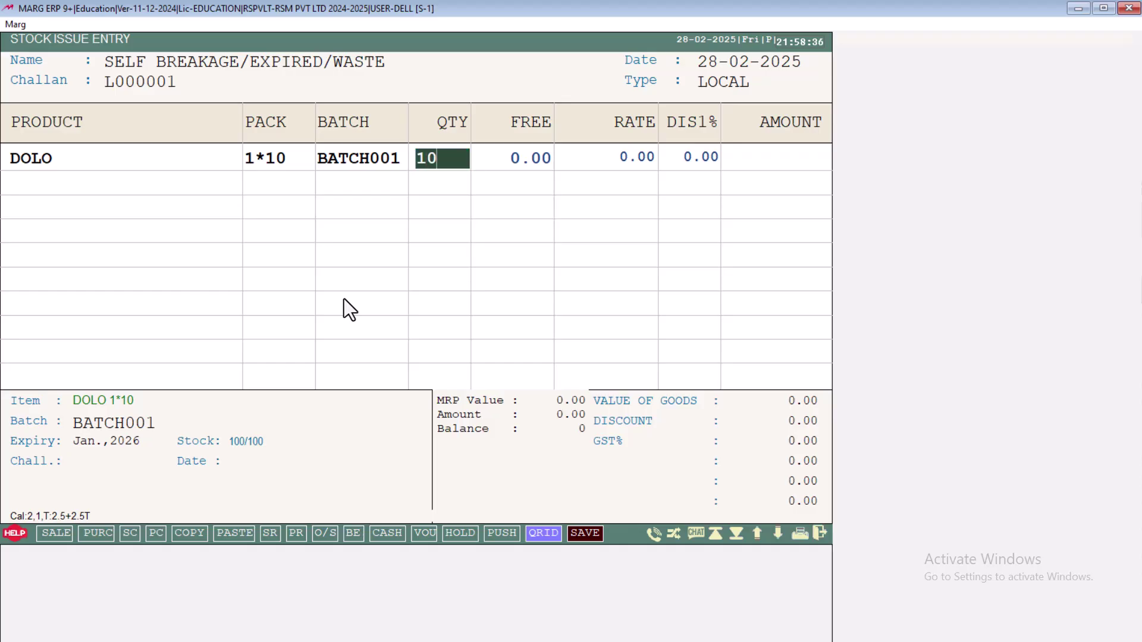
key("Return")
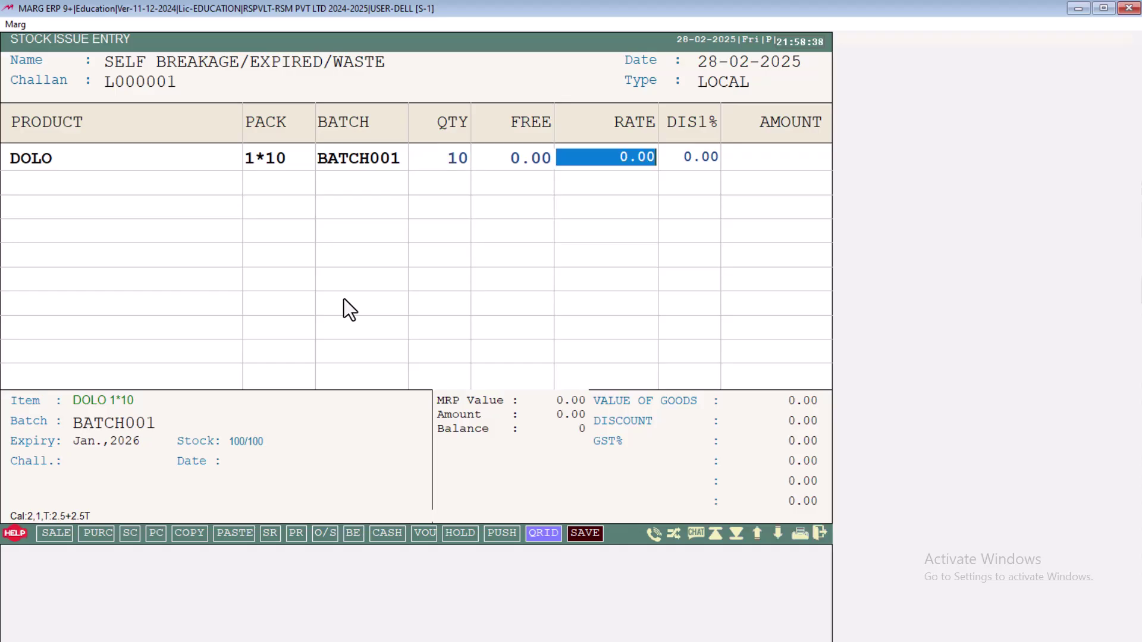
type("50")
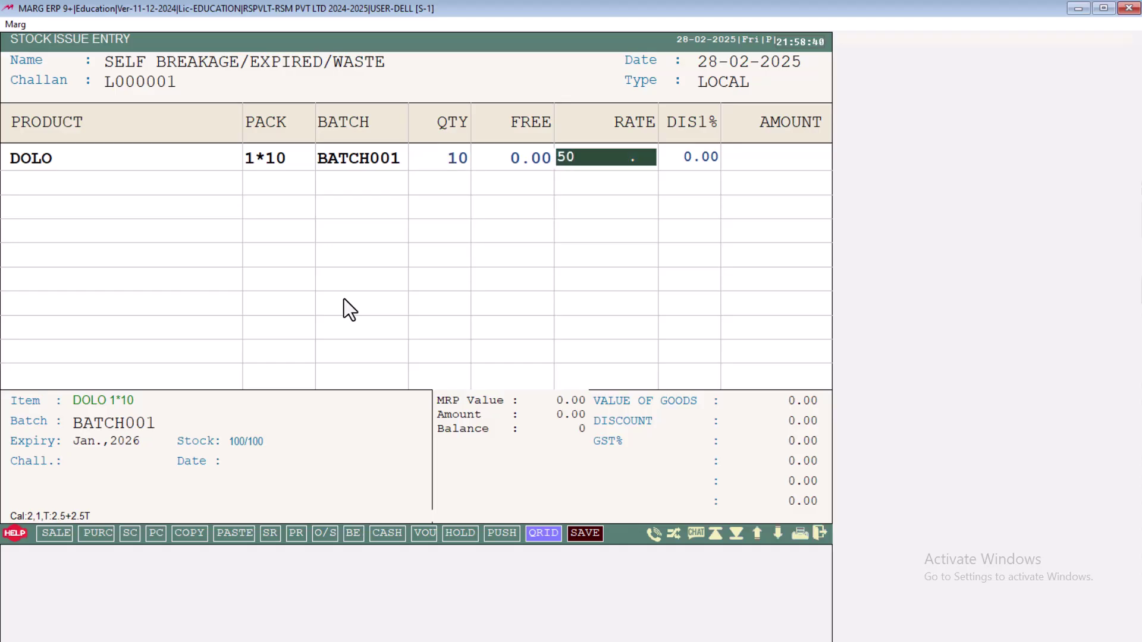
key("Return")
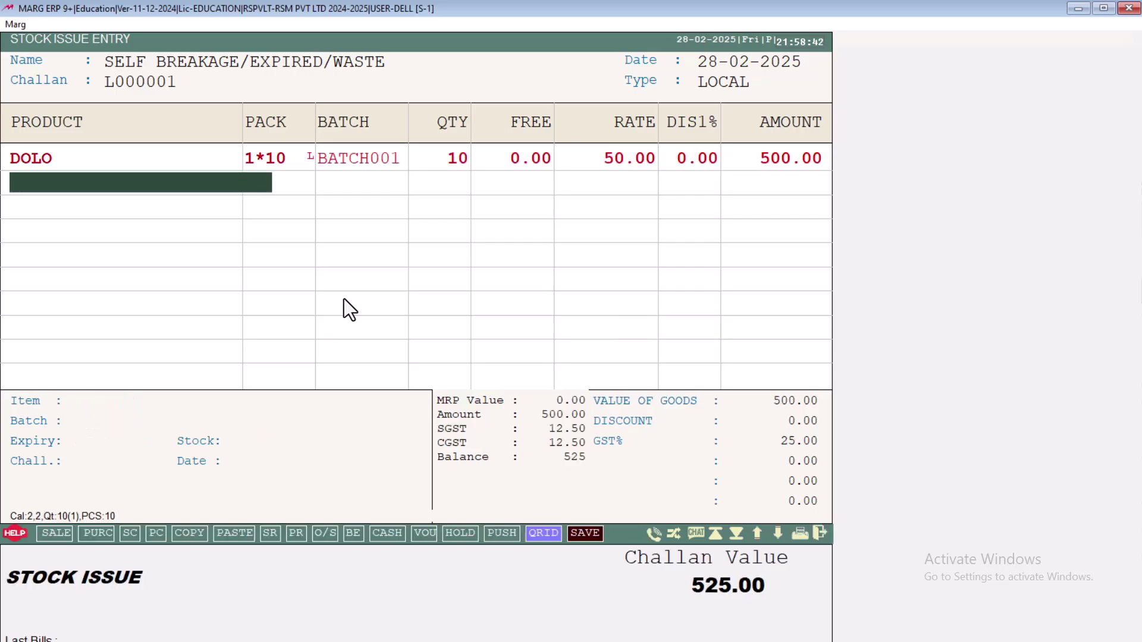
- Finish the item list, leave cash received at 0.00 and save the stock issue bill
key("Return")
key("Return")
key("Return")
key("Return")
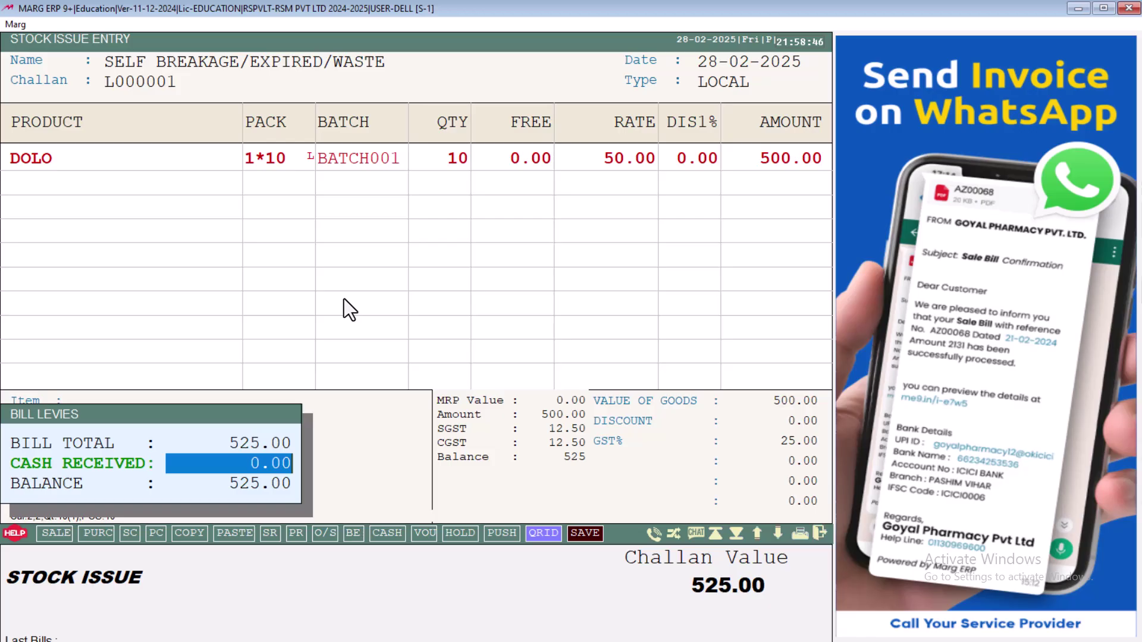
key("Return")
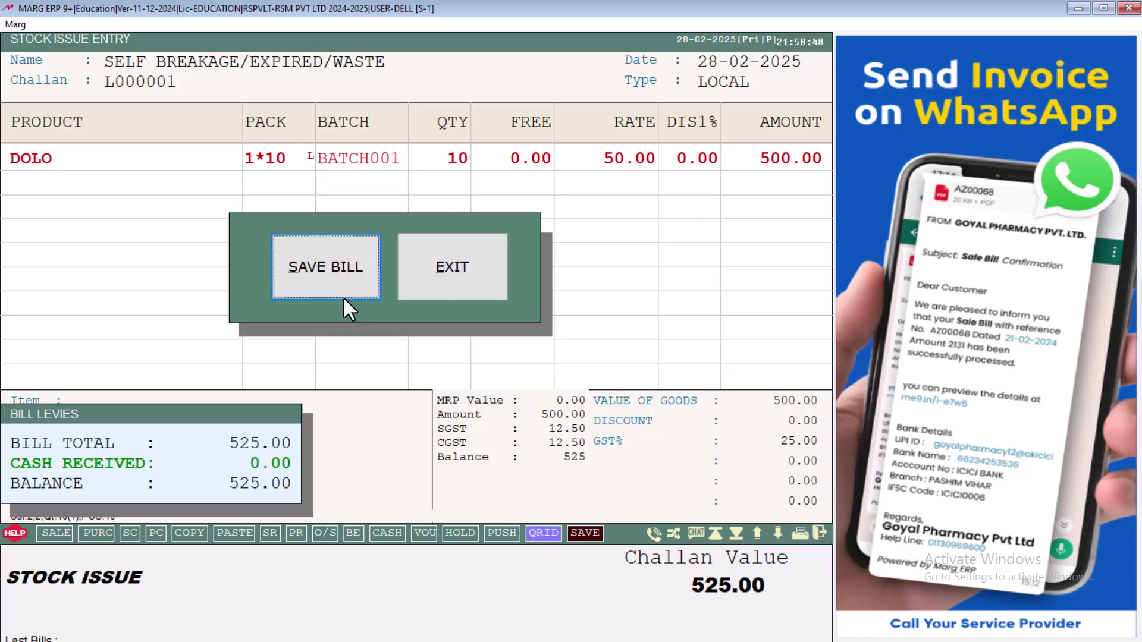
key("Return")
key("Return")
key("Return")
key("Escape")
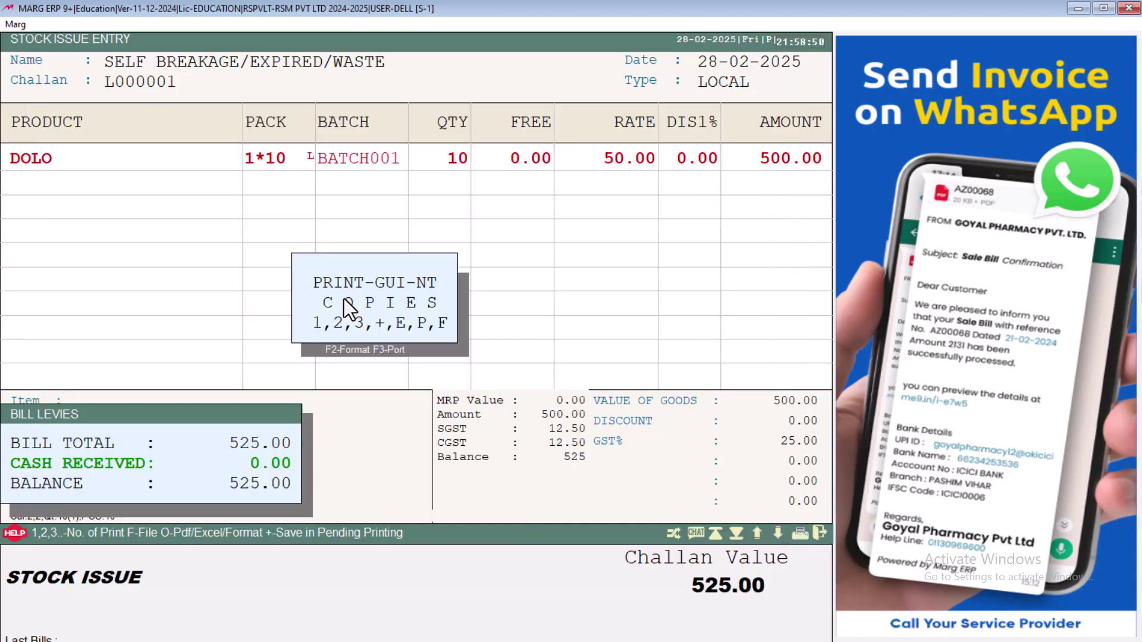
- Open the print preview of the stock issue challan and exit the stock issue entry
key("p")
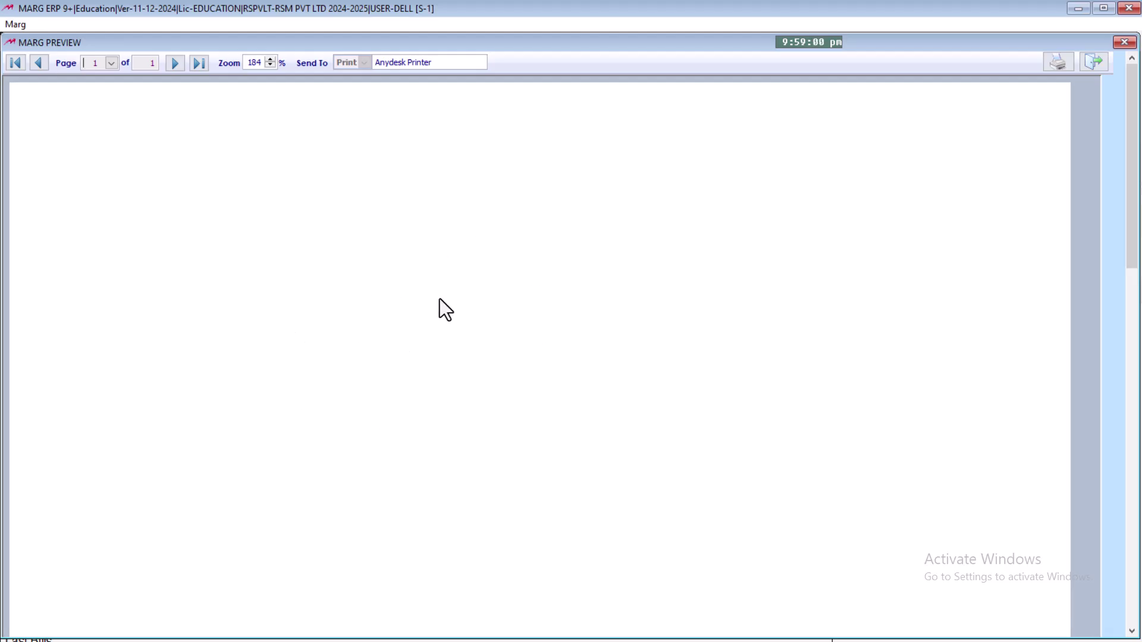
key("Escape")
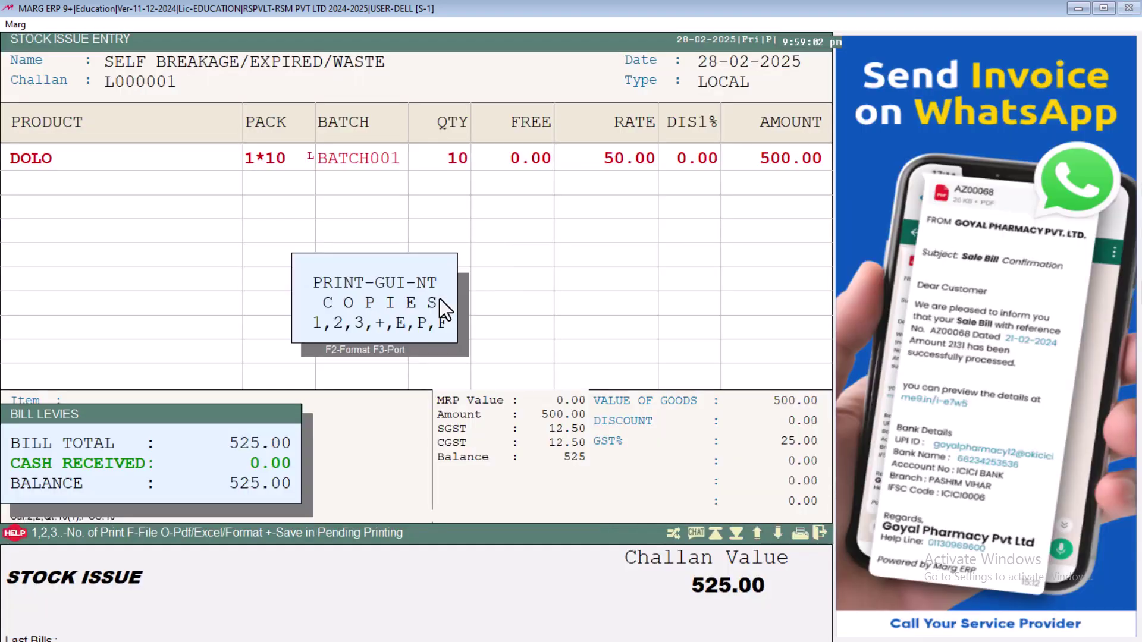
key("Escape")
key("Escape")
key("Escape")
key("Escape")
key("Escape")
key("Escape")
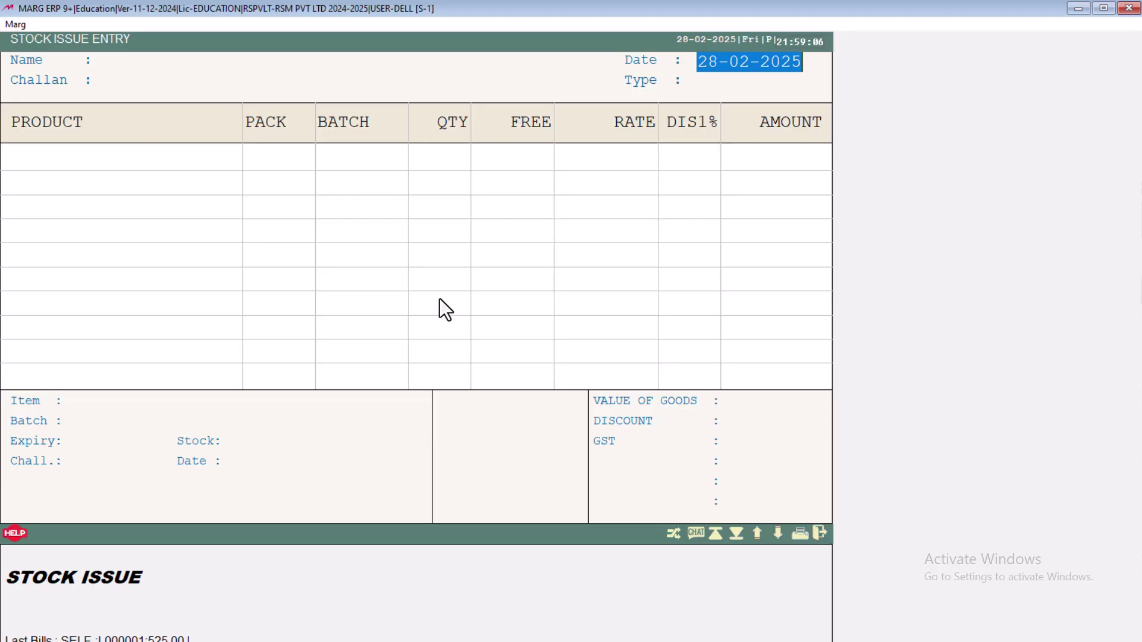
key("Escape")
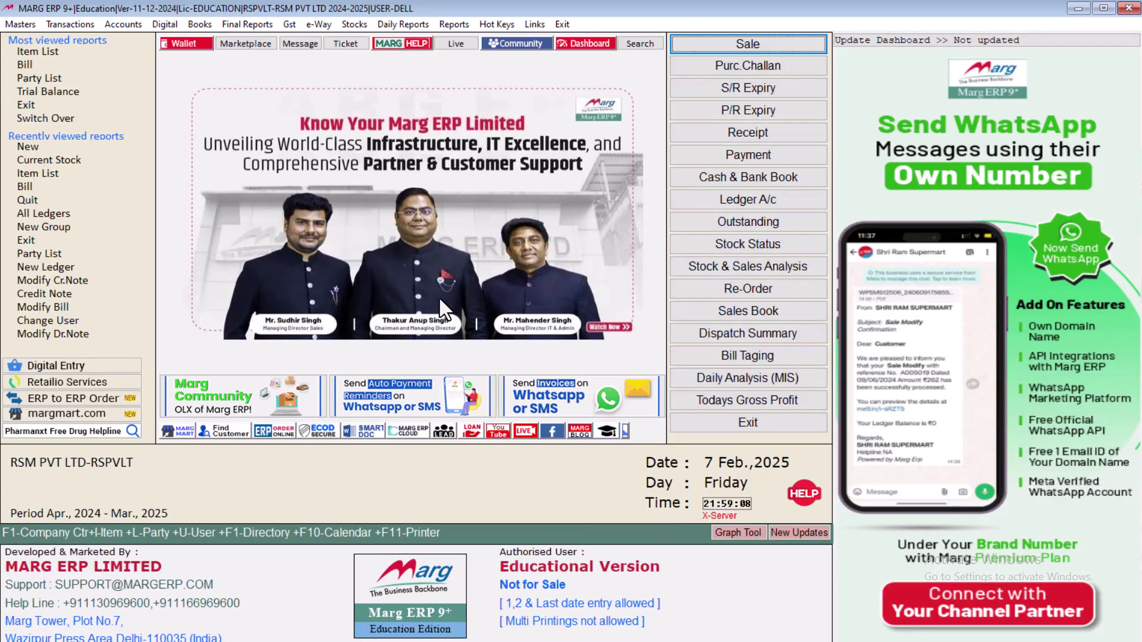
- Check the remaining stock of DOLO in the item list
key("ctrl+i")
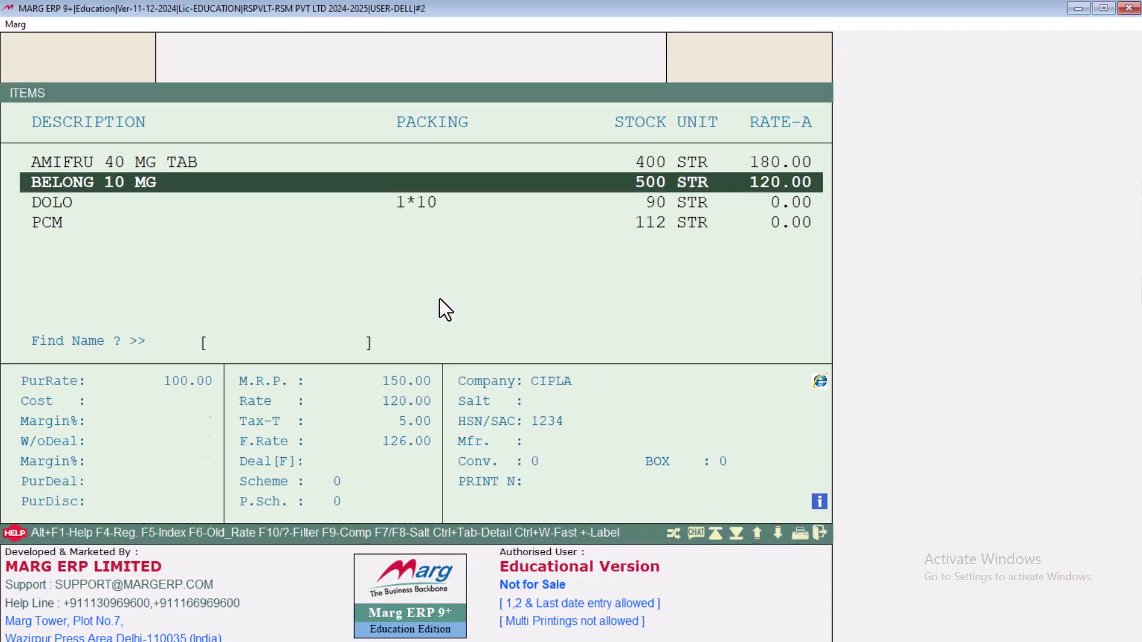
key("Down")
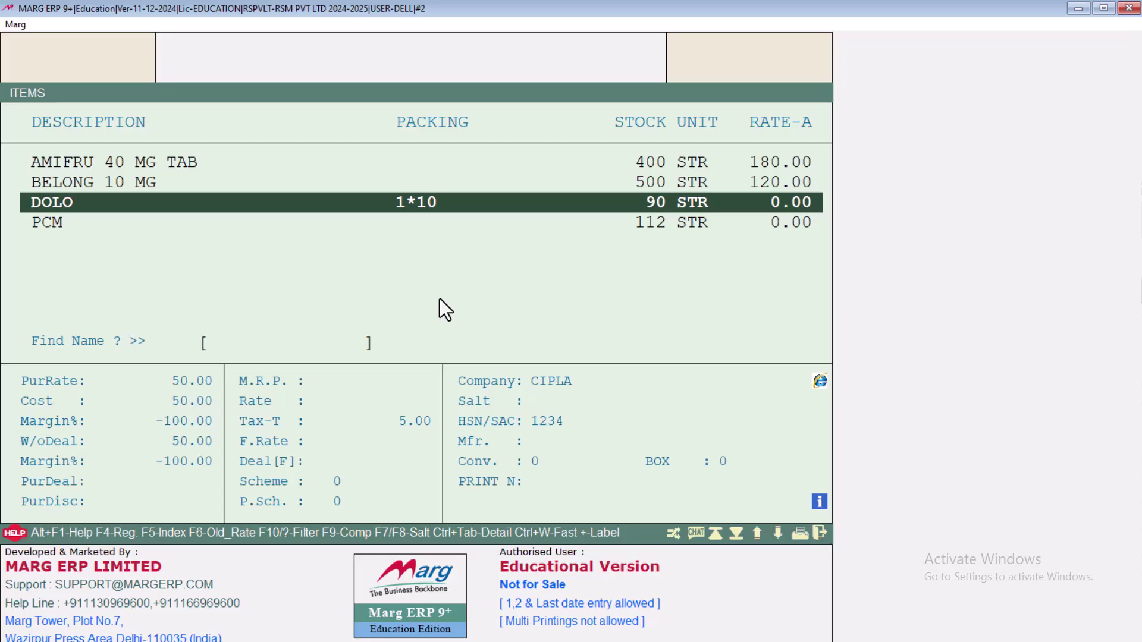
key("Down")
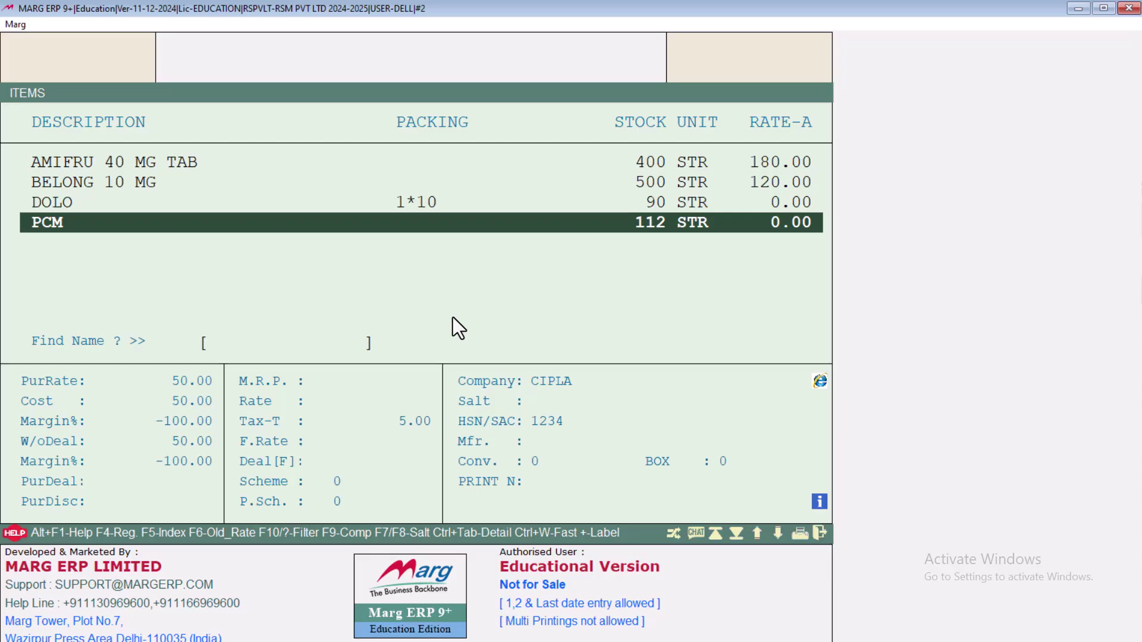
key("Escape")
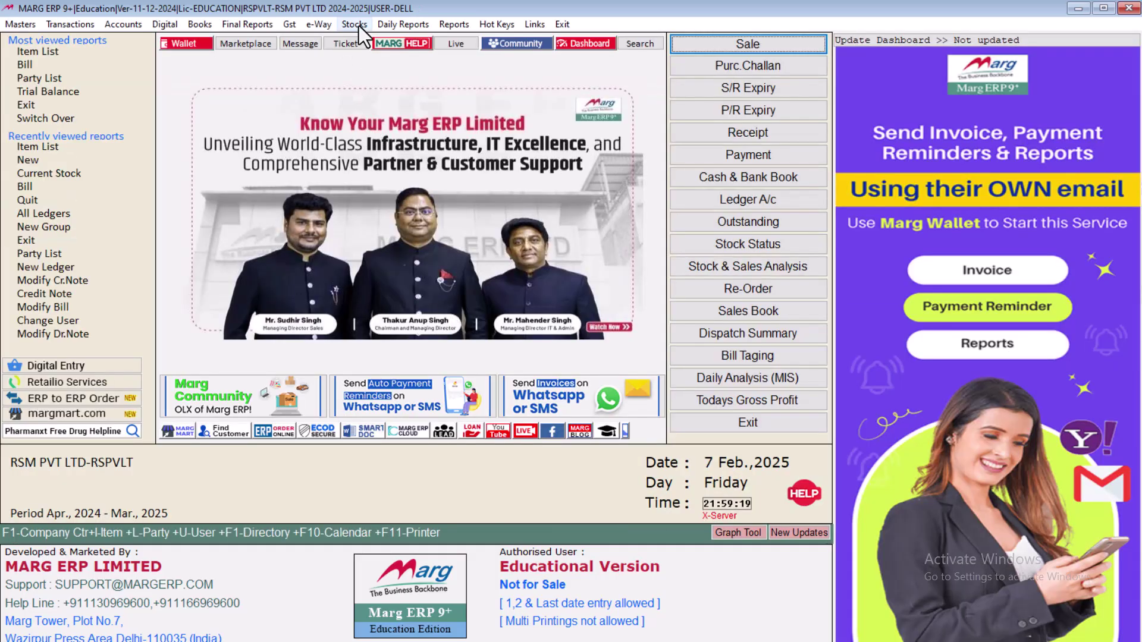
- Open the current stock report and check the closing stock and batch details of SCRAP STORE
left_click(358, 26)
left_click(380, 45)
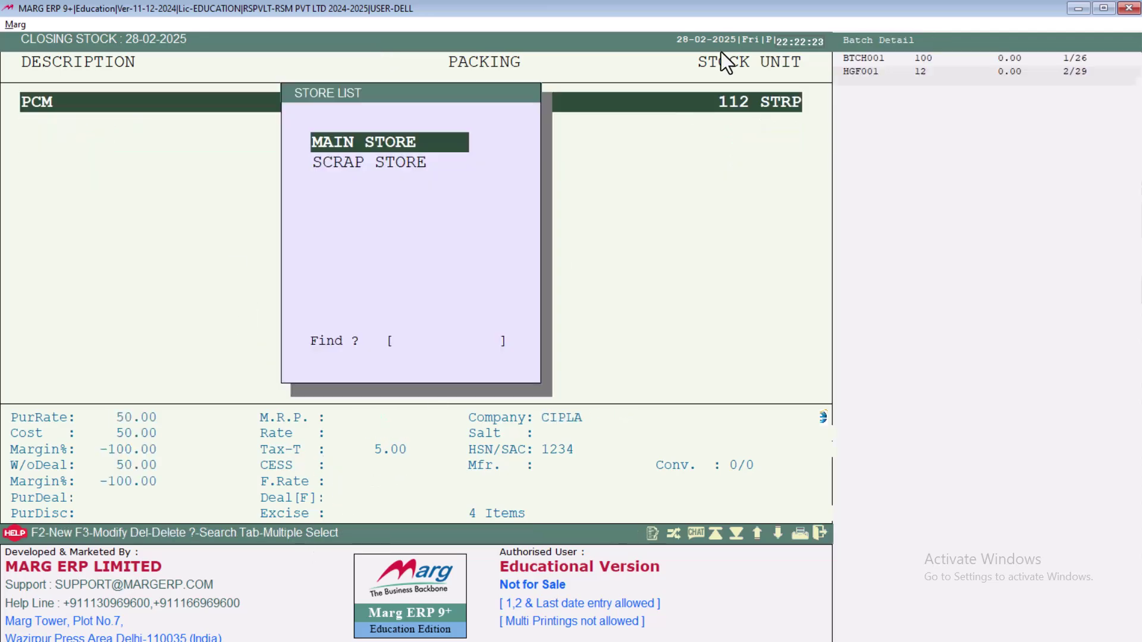
key("Down")
key("Up")
key("Down")
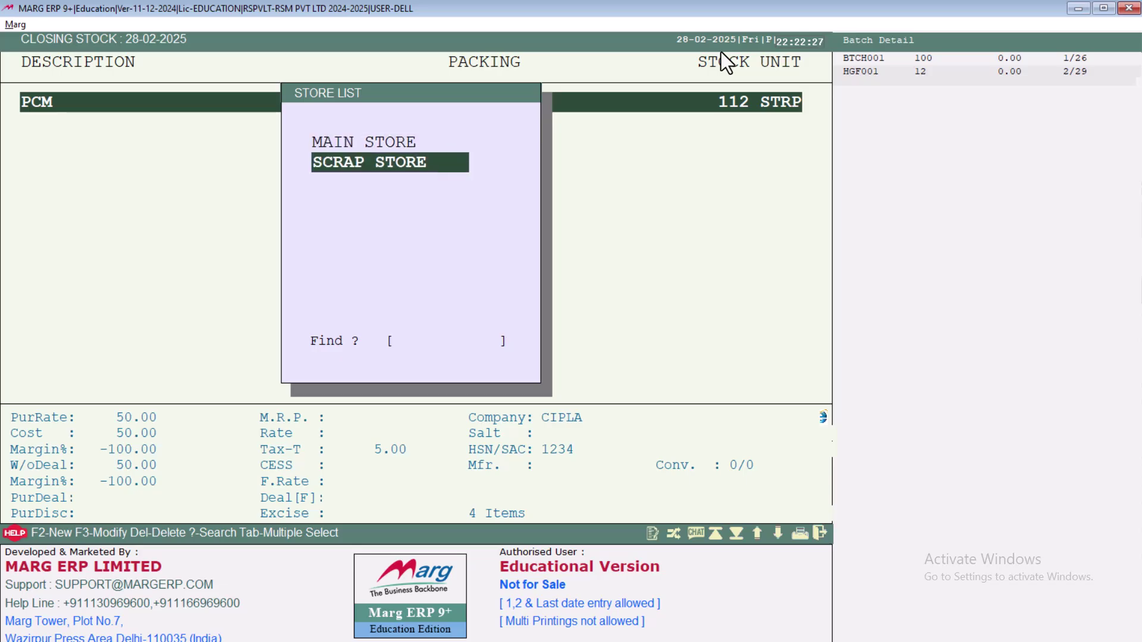
key("Return")
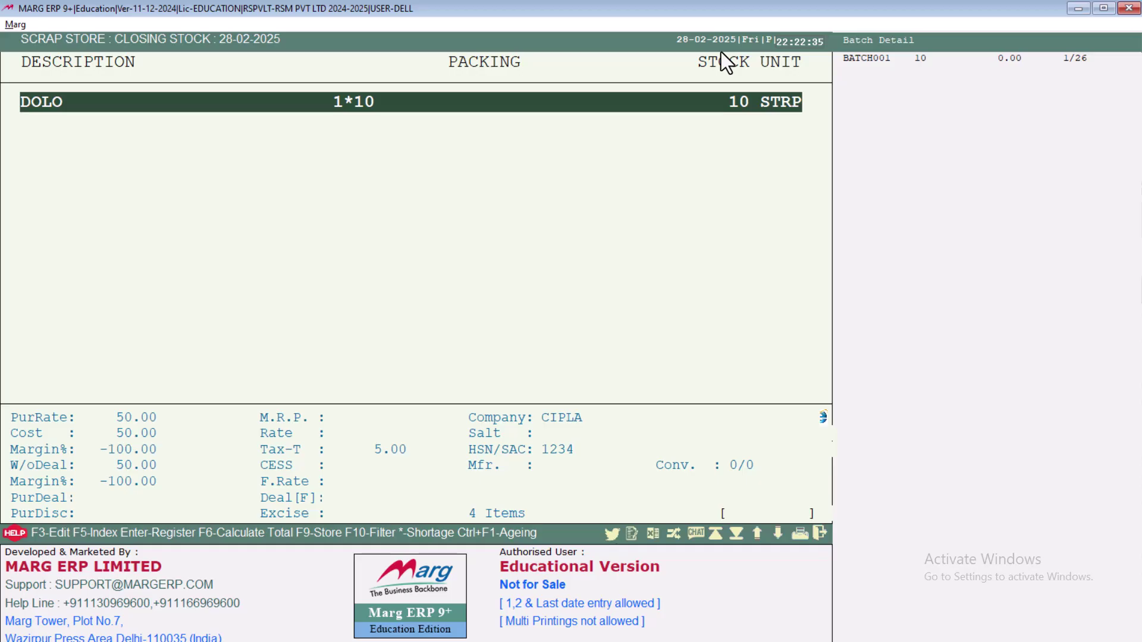
key("Escape")
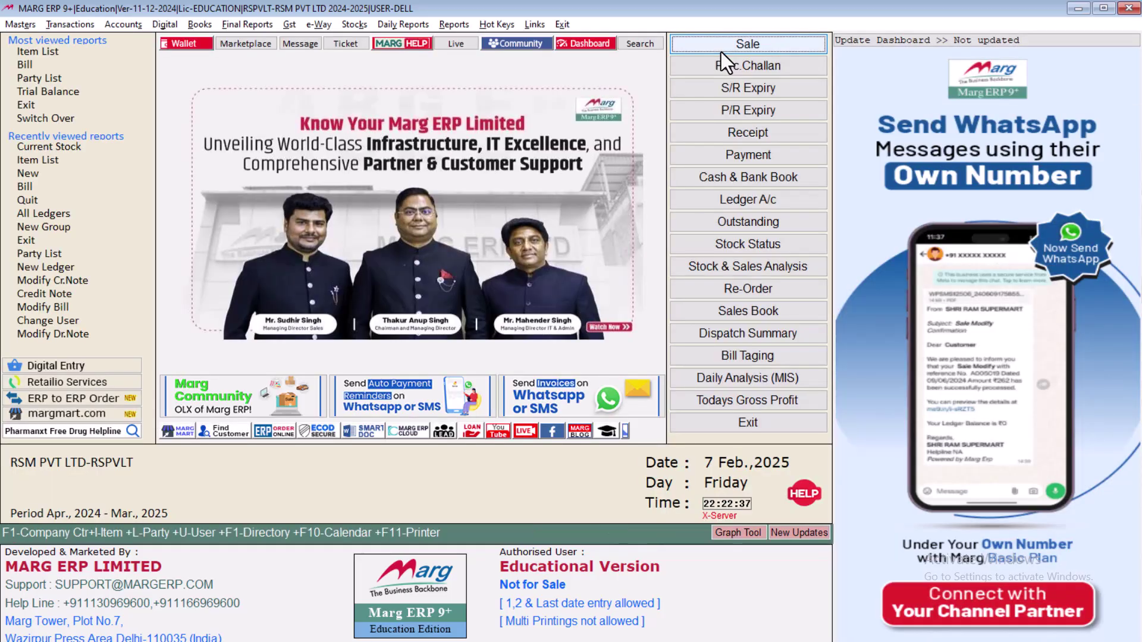
- Check the current stock of DOLO in the item list
key("ctrl+i")
key("Down")
key("Down")
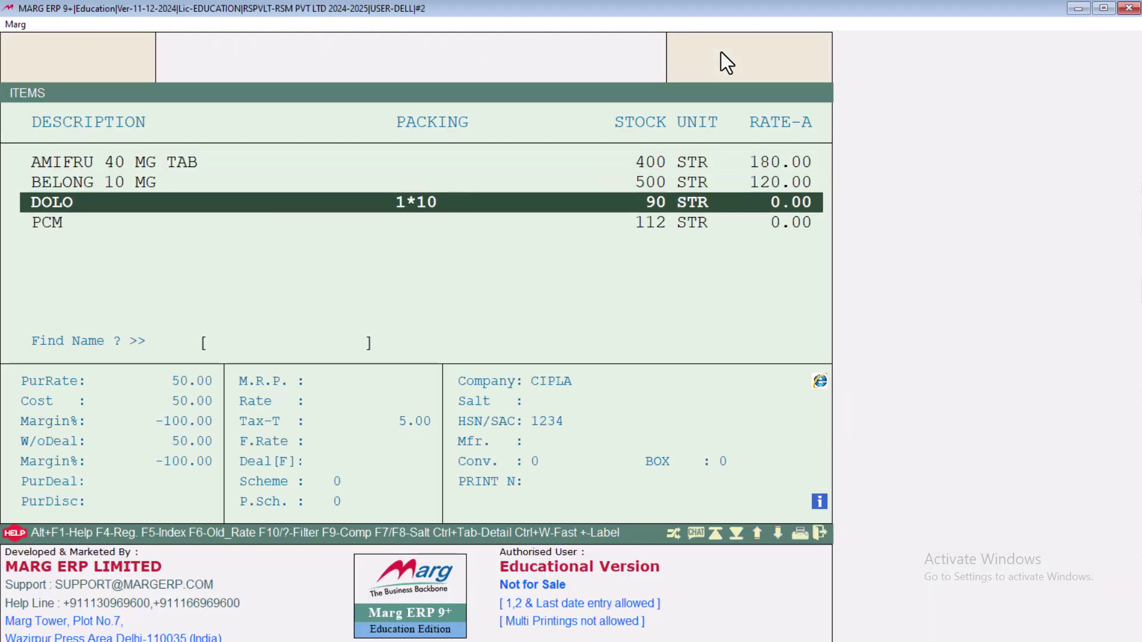
key("Escape")
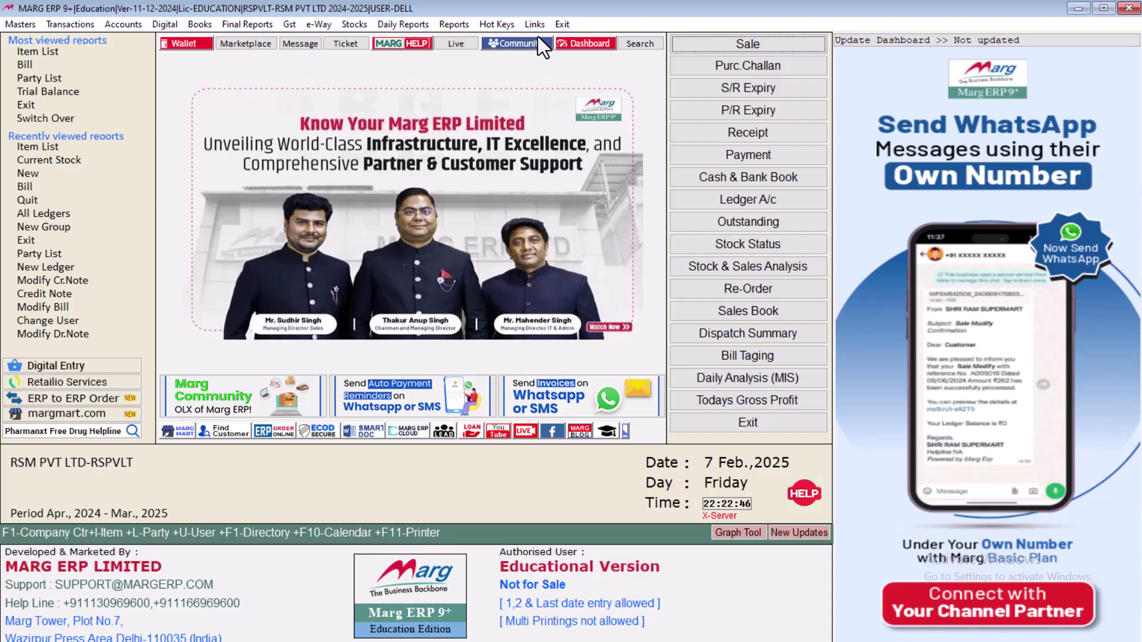
- Start a new breakage/expiry issue entry, keeping the date 28-02-2025
left_click(60, 23)
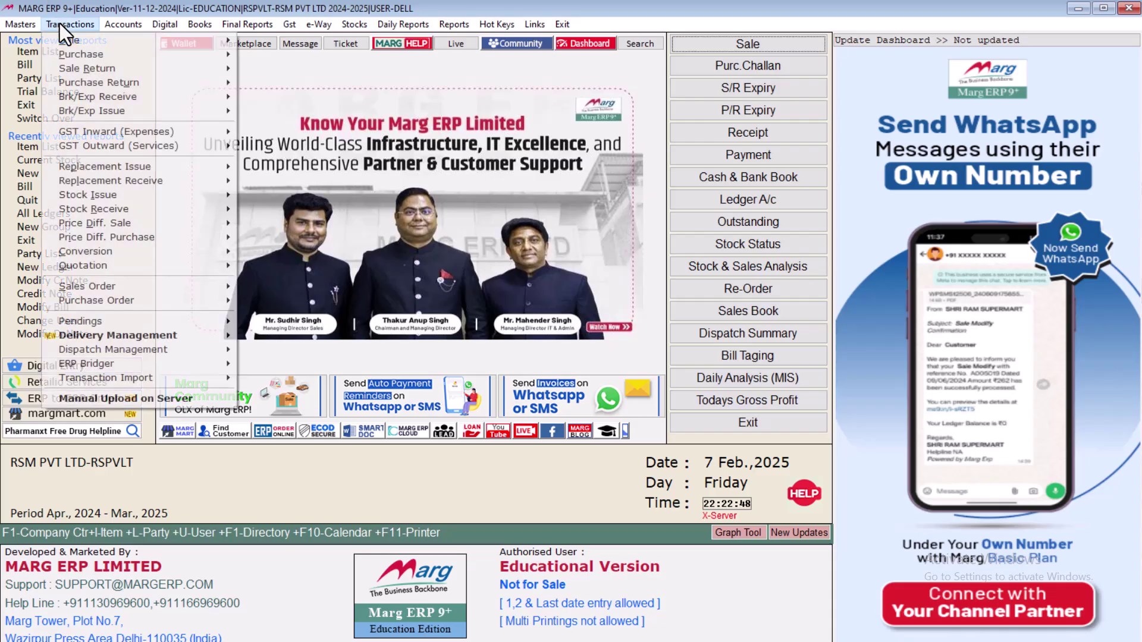
mouse_move(68, 98)
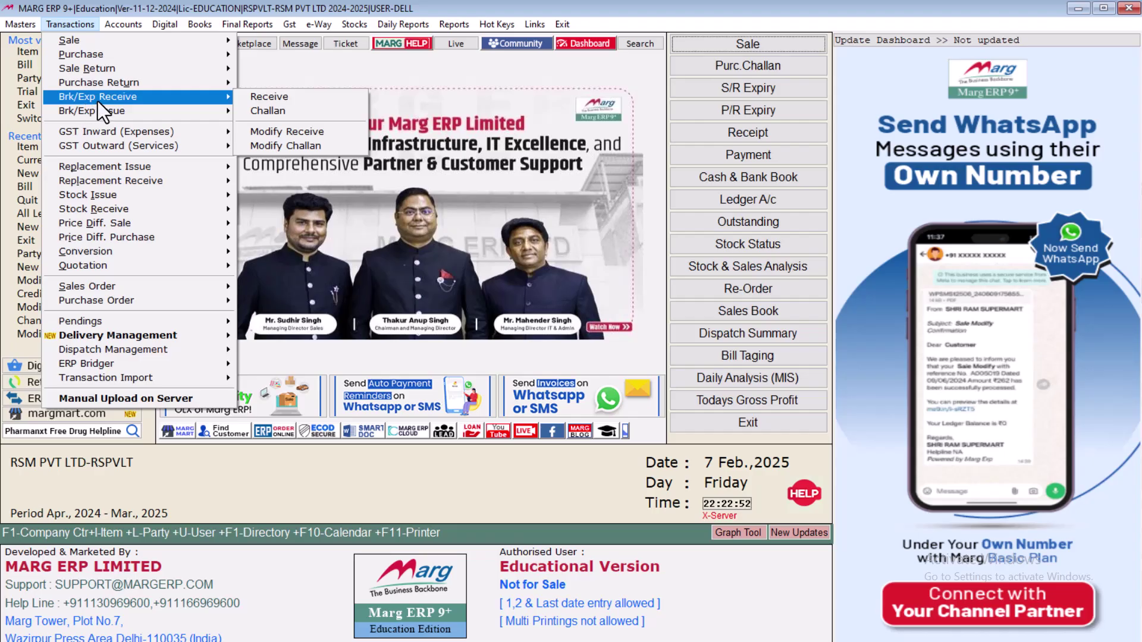
mouse_move(110, 112)
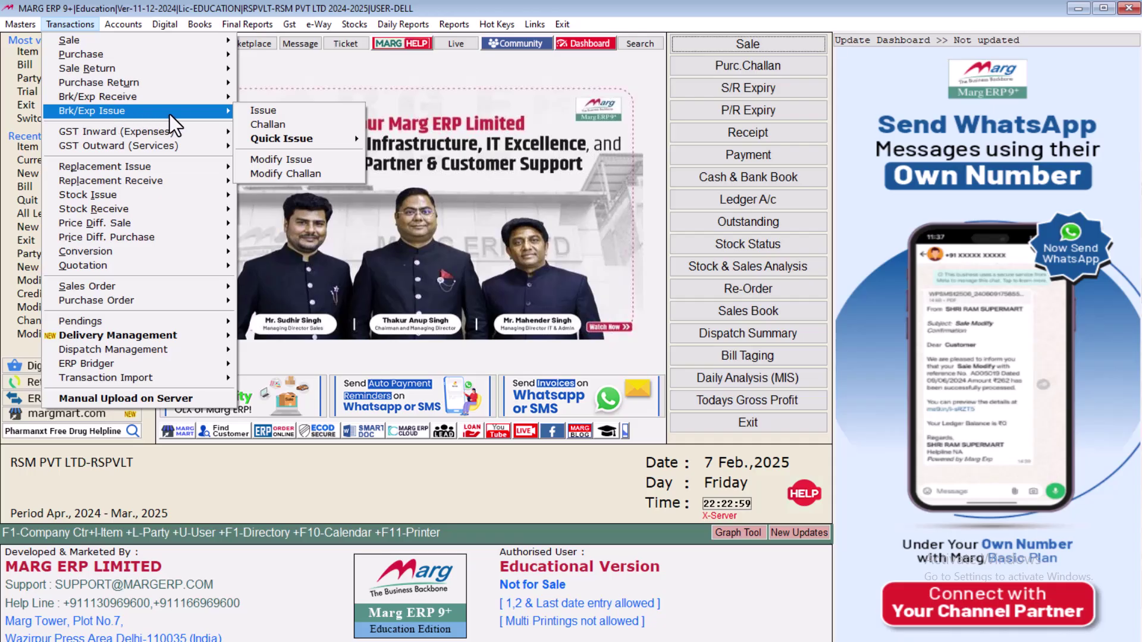
left_click(255, 111)
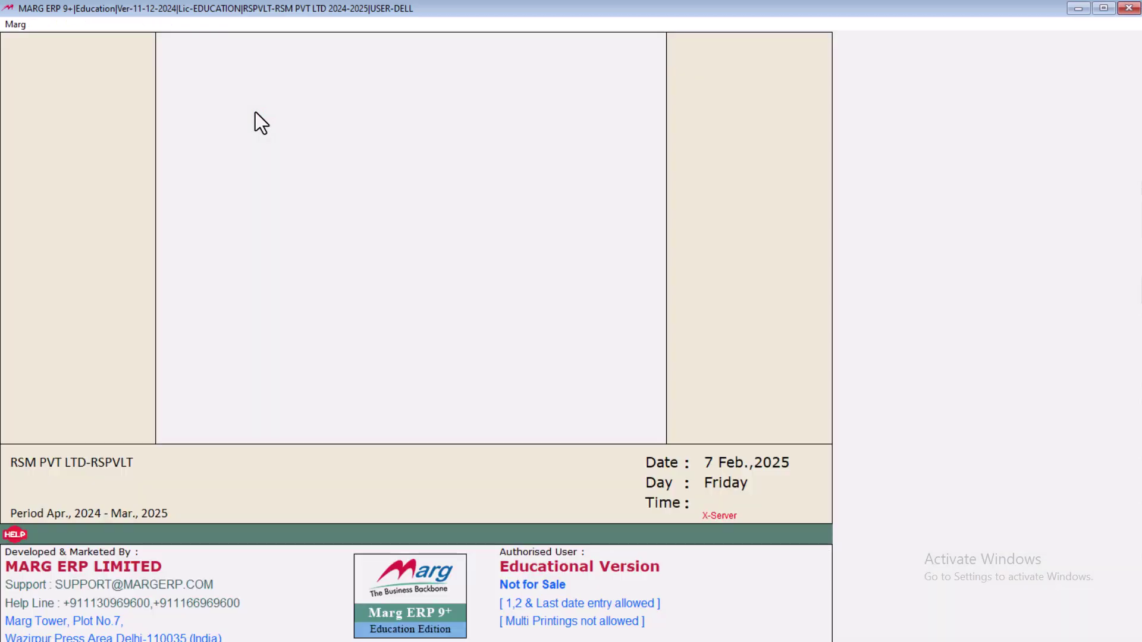
key("Return")
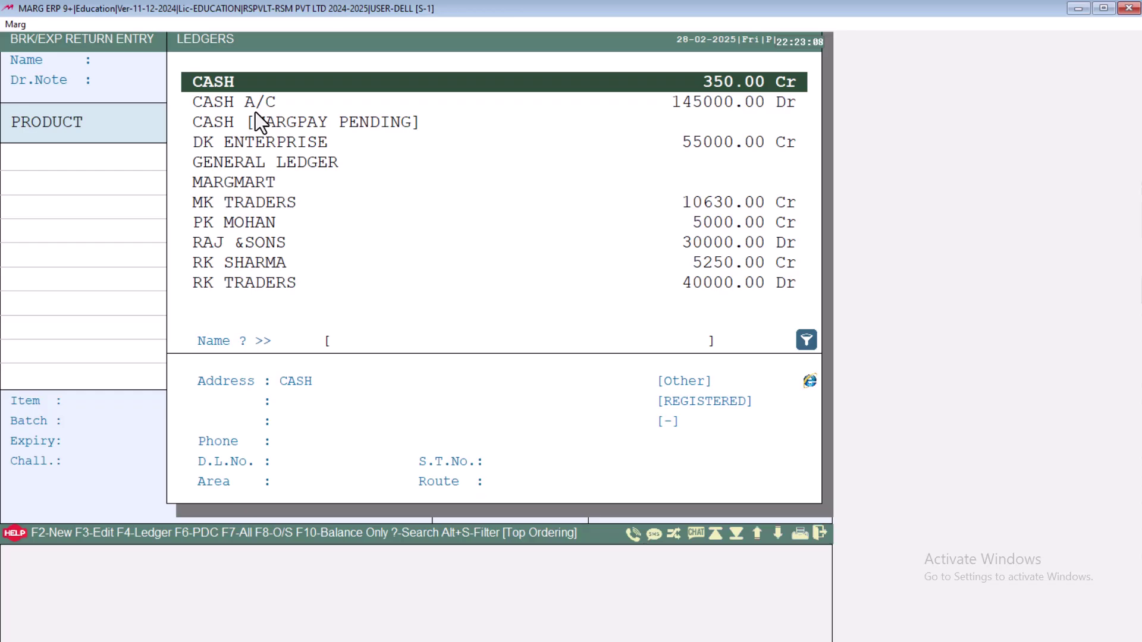
- Select the supplier with the 5250.00 Cr balance as the party, keeping tax as Yes and type as LOCAL
key("Down")
key("Down")
key("Down")
key("Down")
key("Down")
key("Down")
key("Down")
key("Down")
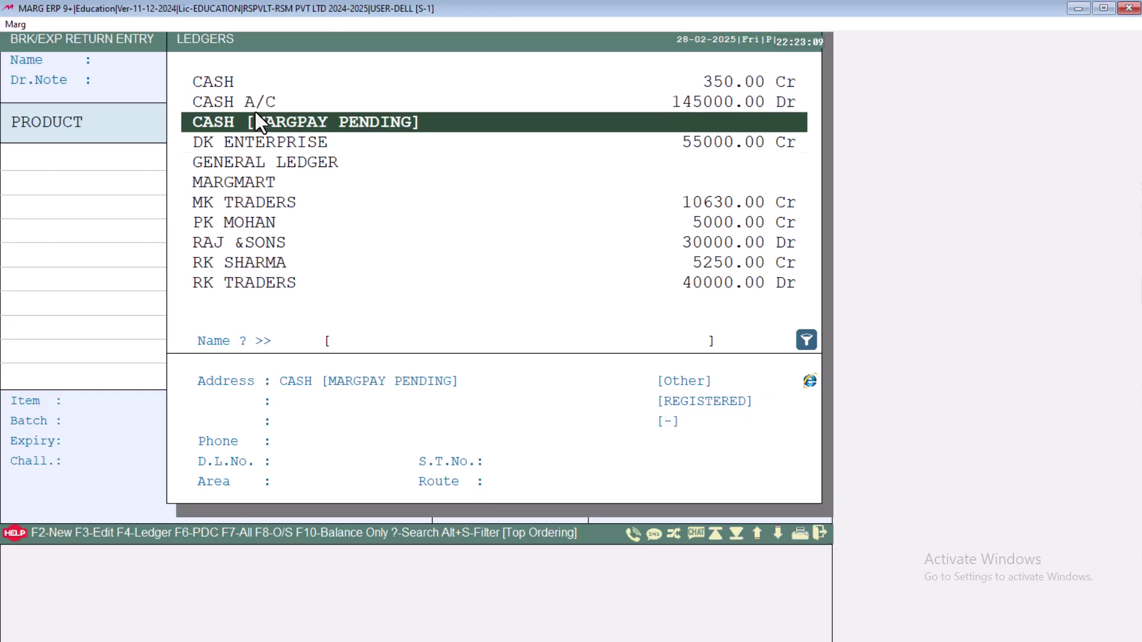
key("Down")
key("Return")
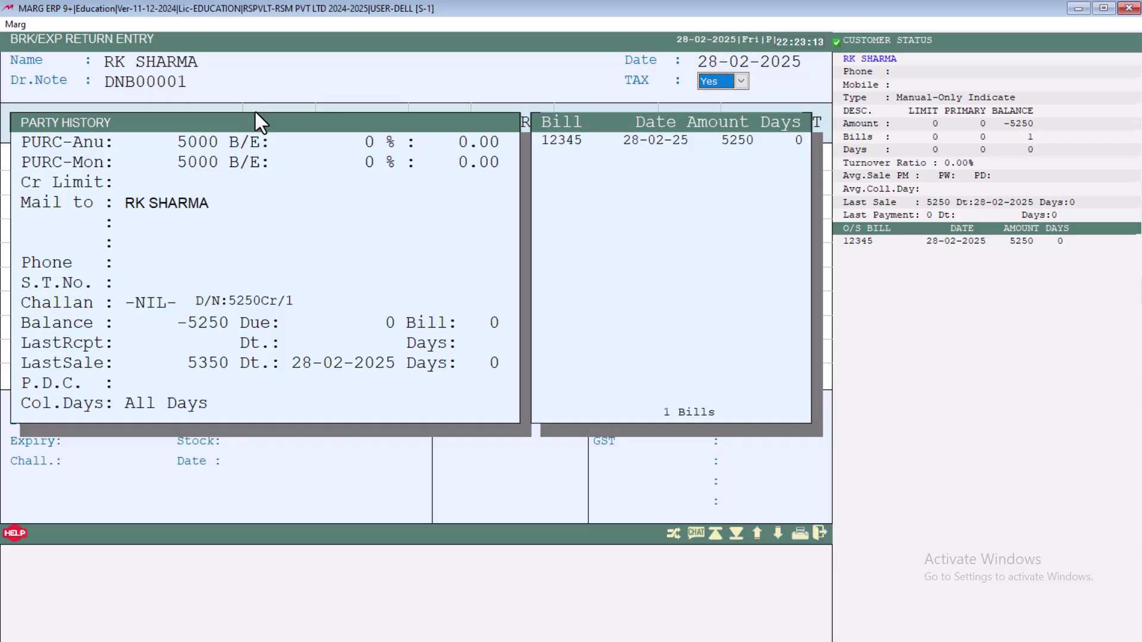
key("Return")
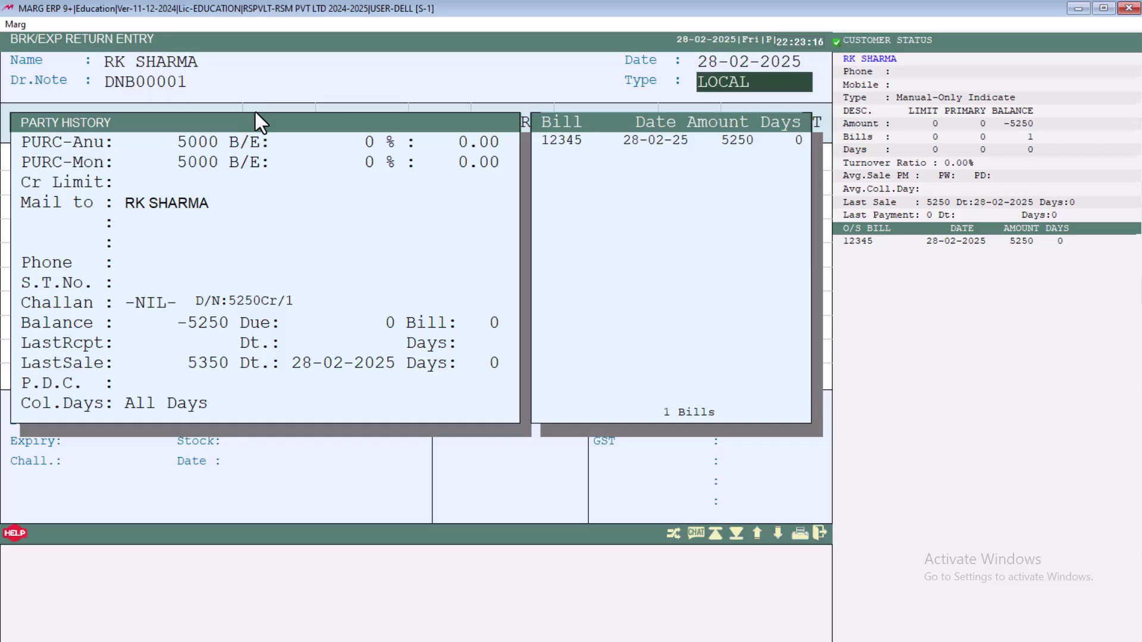
key("Return")
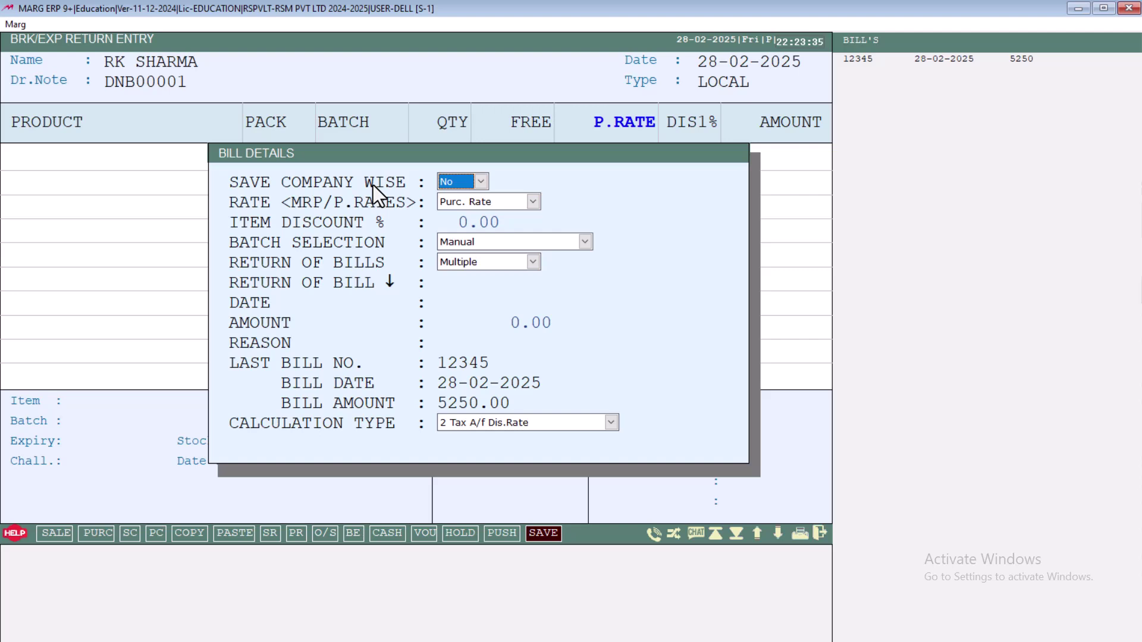
- In the bill details, keep company-wise saving at No, rate at Purc. Rate, item discount at 0.00 and batch selection at Manual
left_click(463, 185)
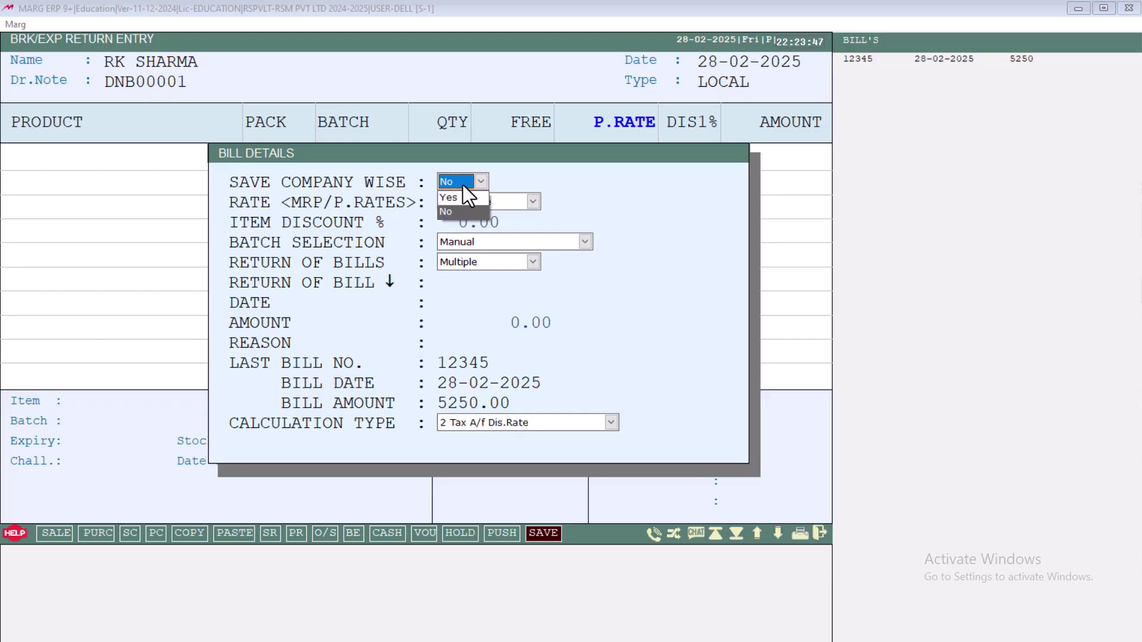
key("Return")
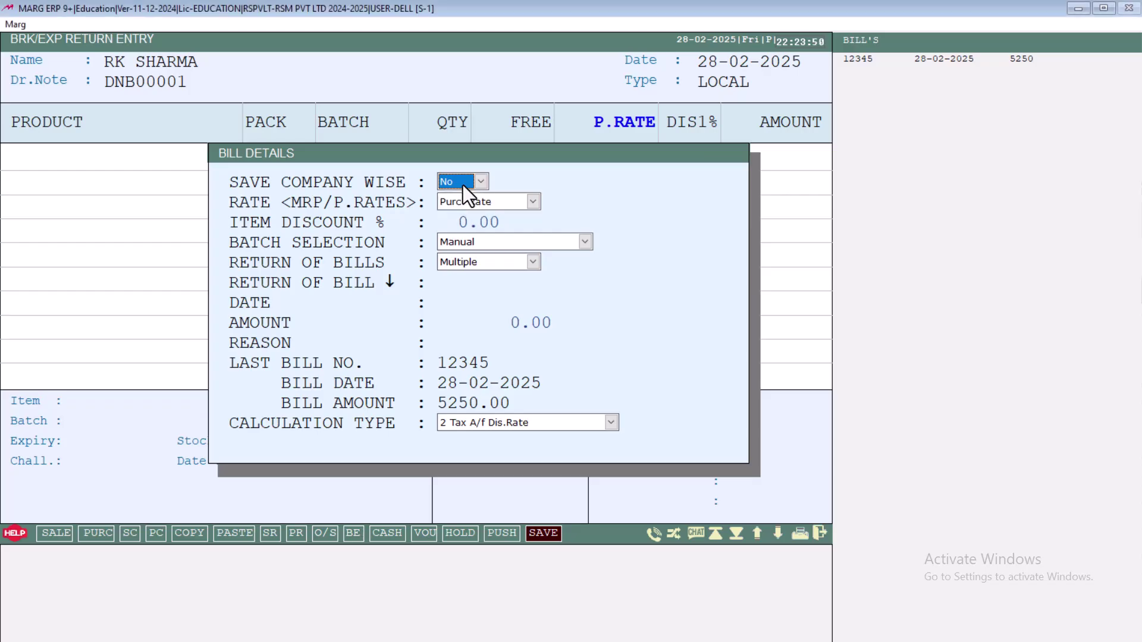
key("Return")
key("space")
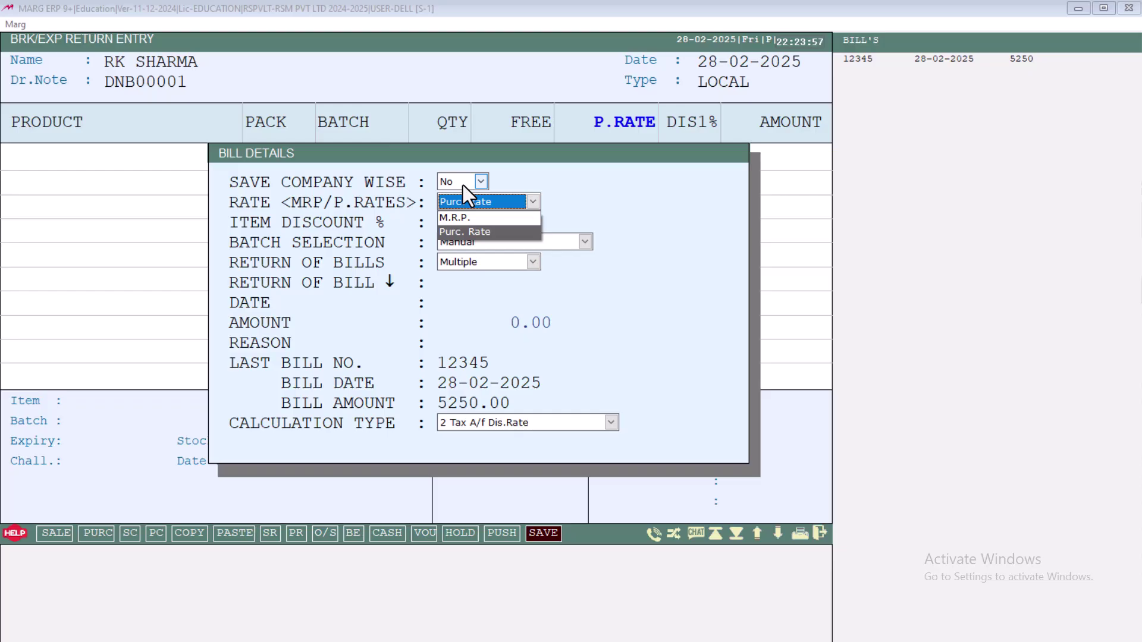
key("Return")
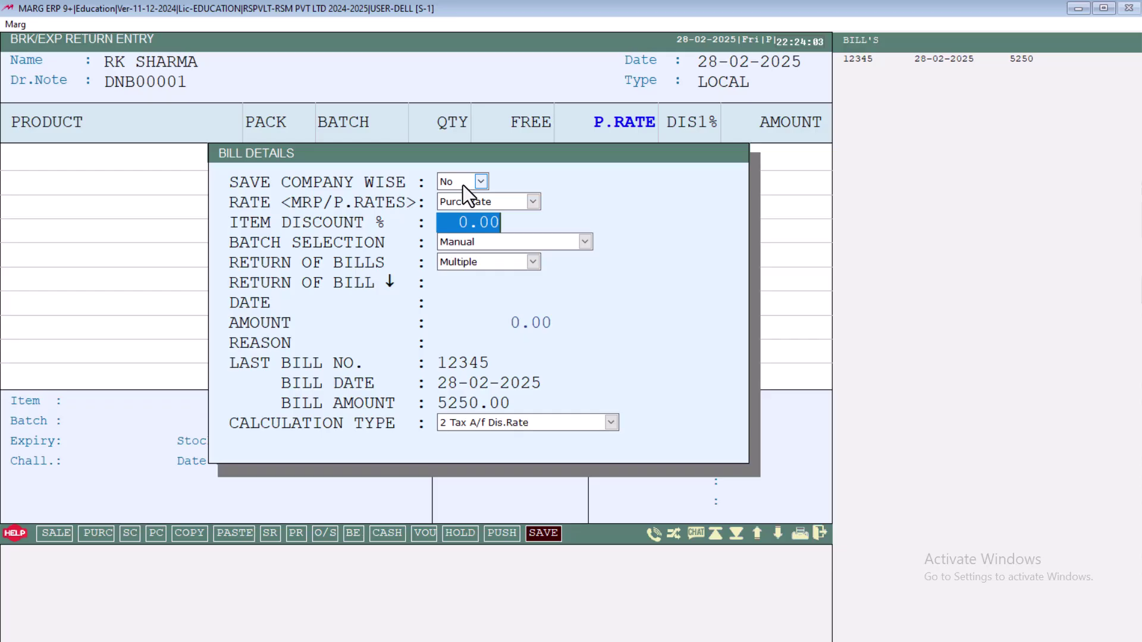
key("Return")
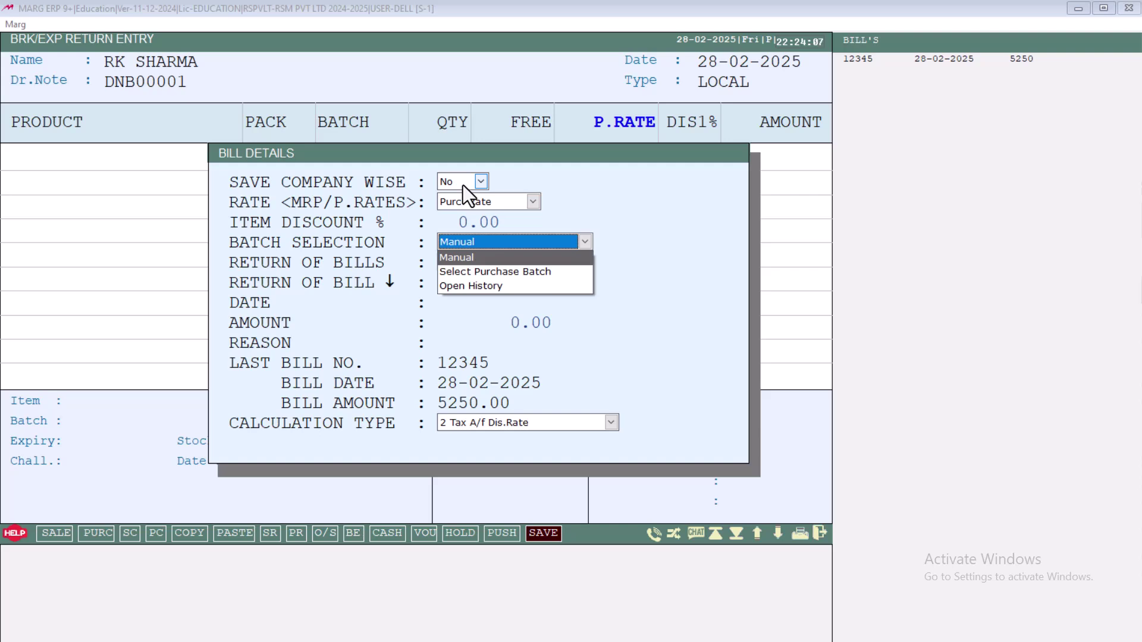
key("Return")
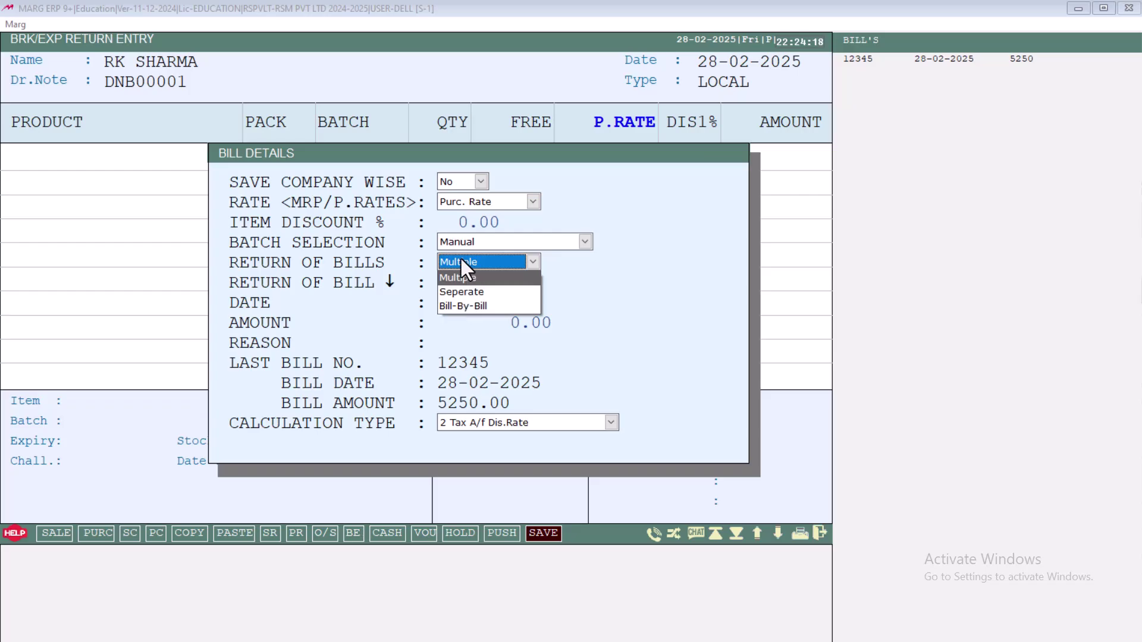
- Set the return of bills to Bill-By-Bill against bill 12345, dated 28-02-2025
left_click(454, 307)
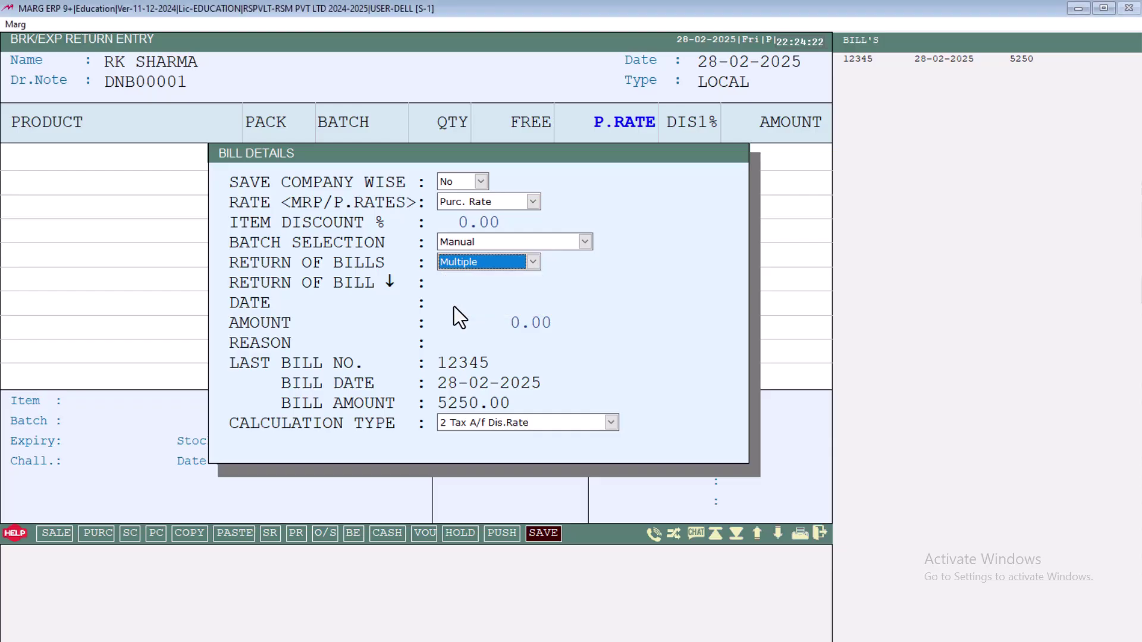
key("Return")
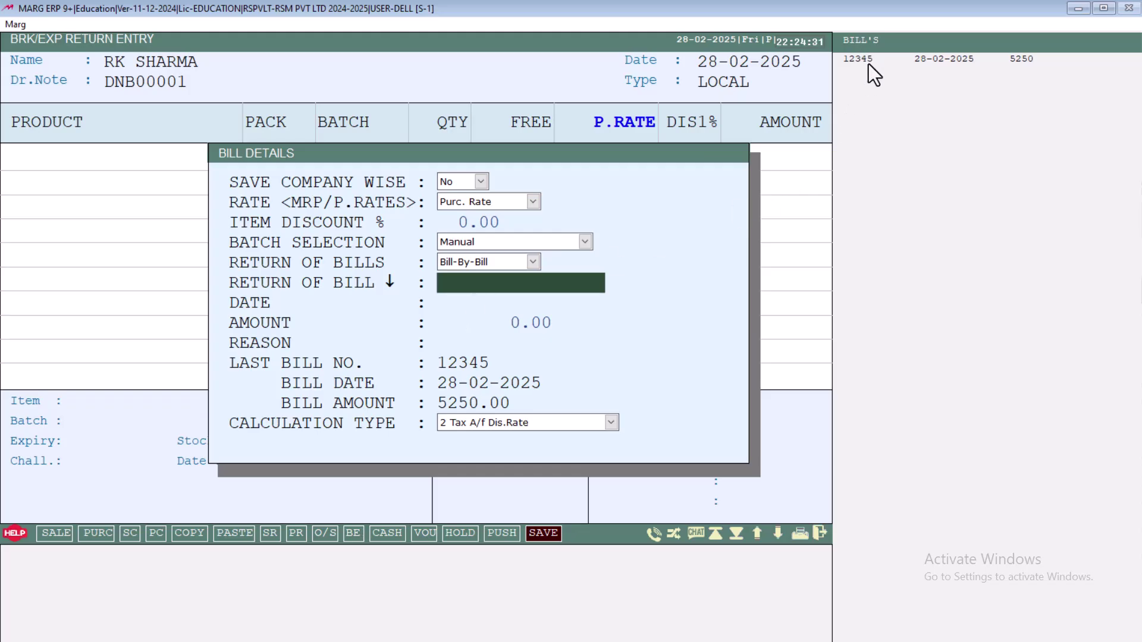
type("12345")
key("Return")
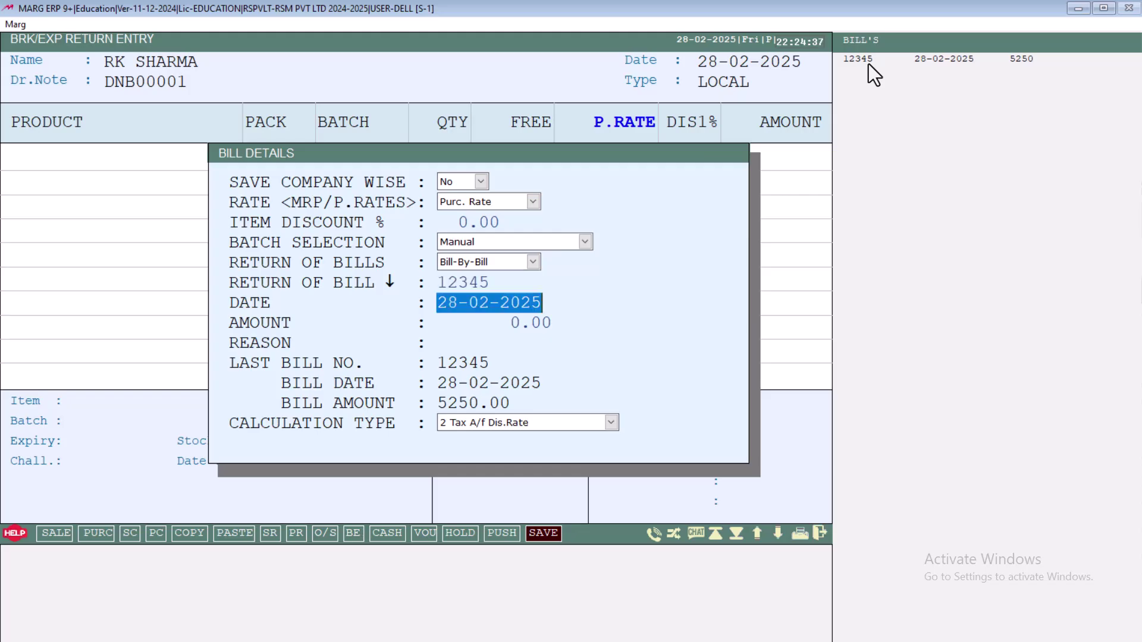
key("Return")
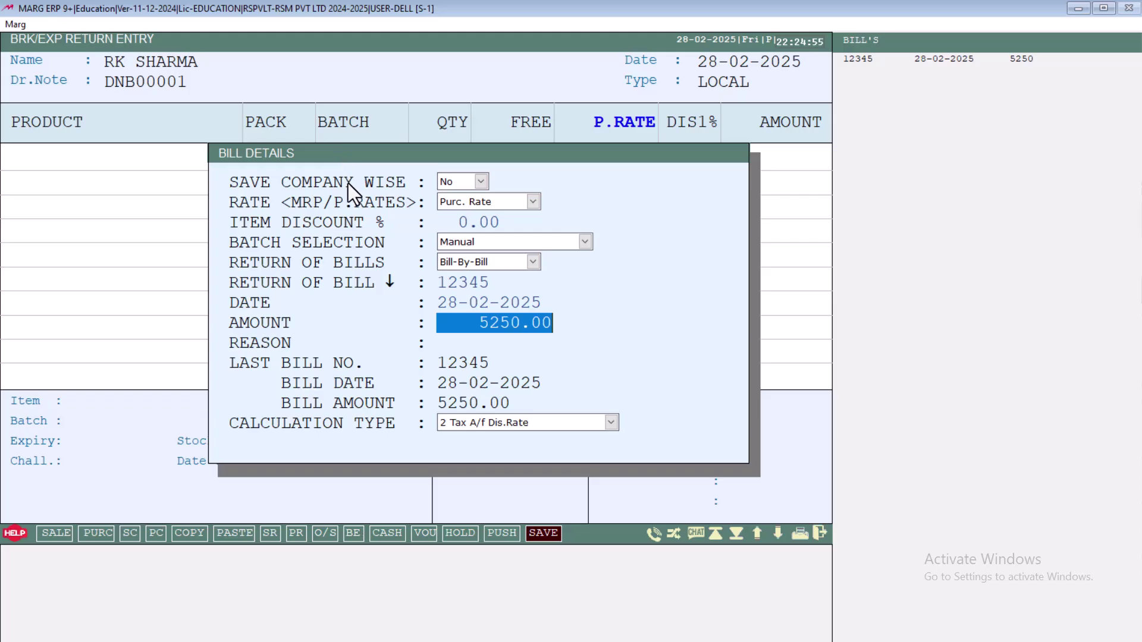
key("Return")
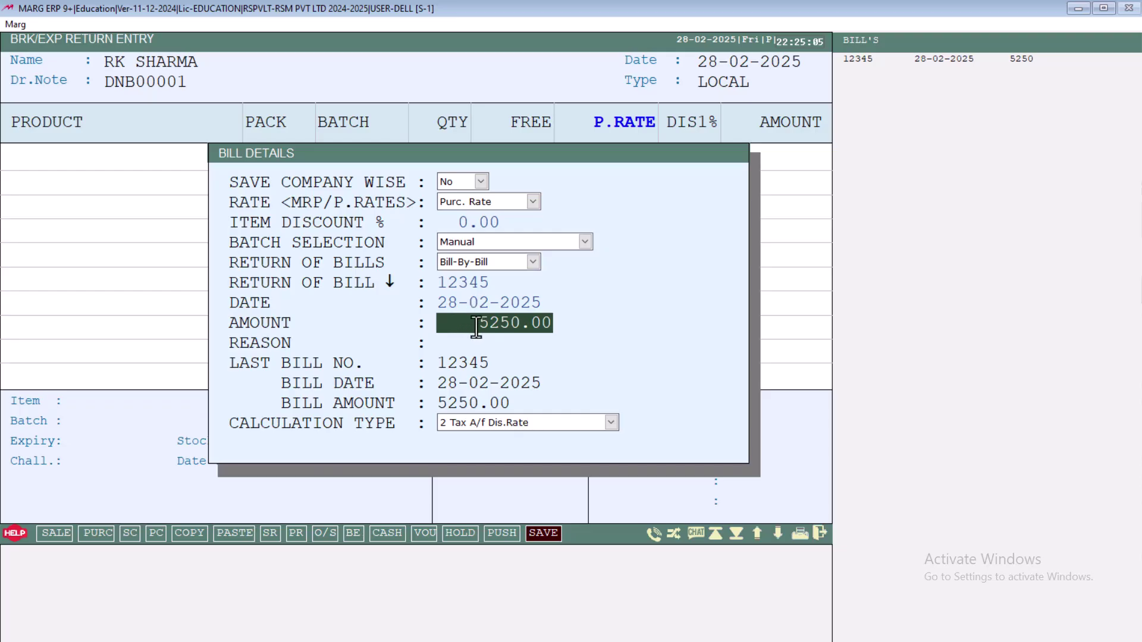
- Accept the amount 5250.00, enter BRK as the reason and keep the calculation type 2 Tax A/f Dis.Rate
key("Return")
type("BRK")
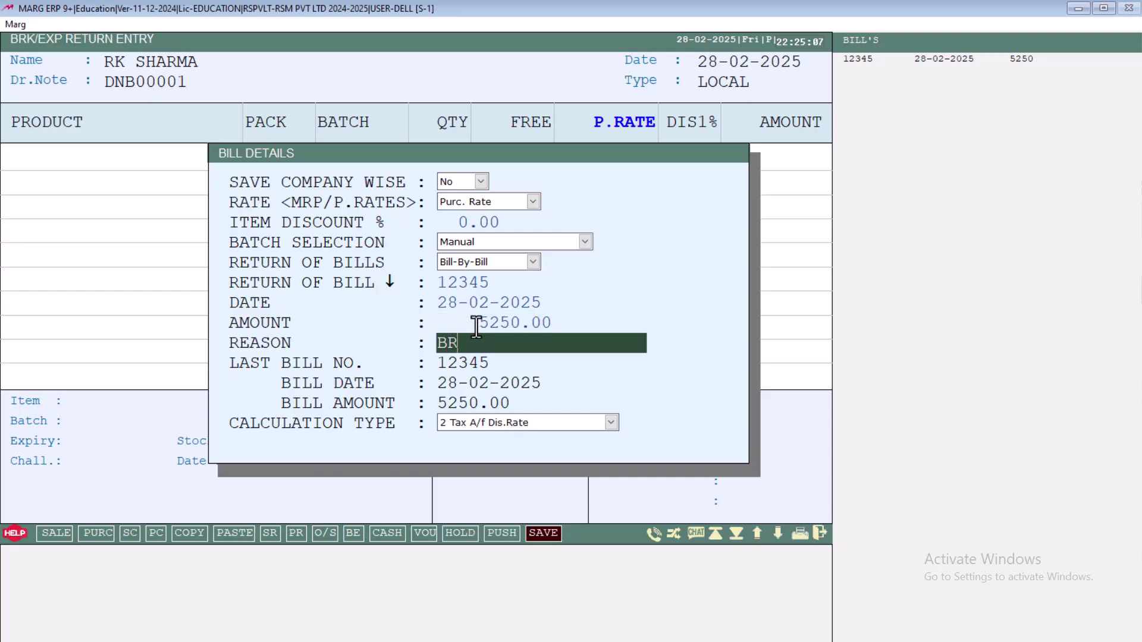
key("Return")
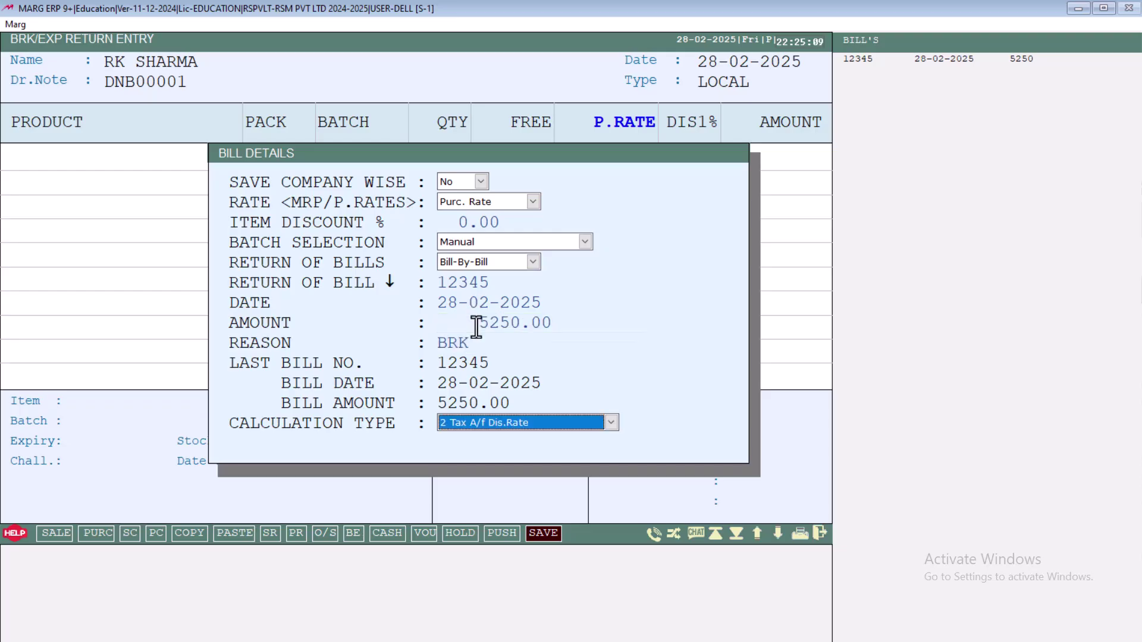
key("Return")
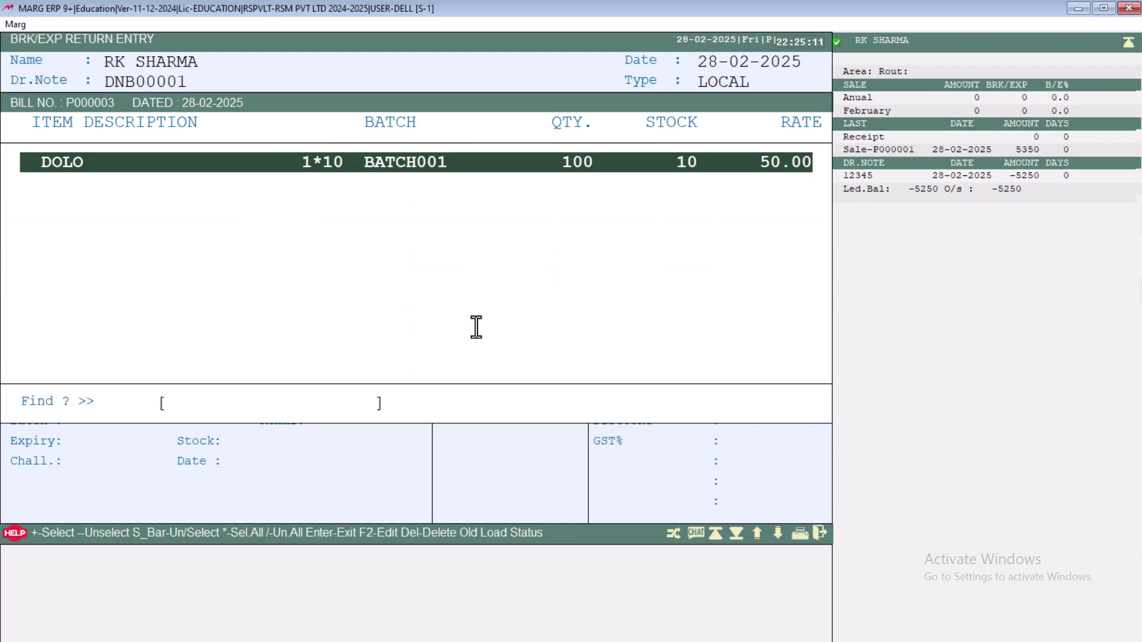
- Select DOLO of batch BATCH001 from the purchase bill for the return
key("space")
key("Return")
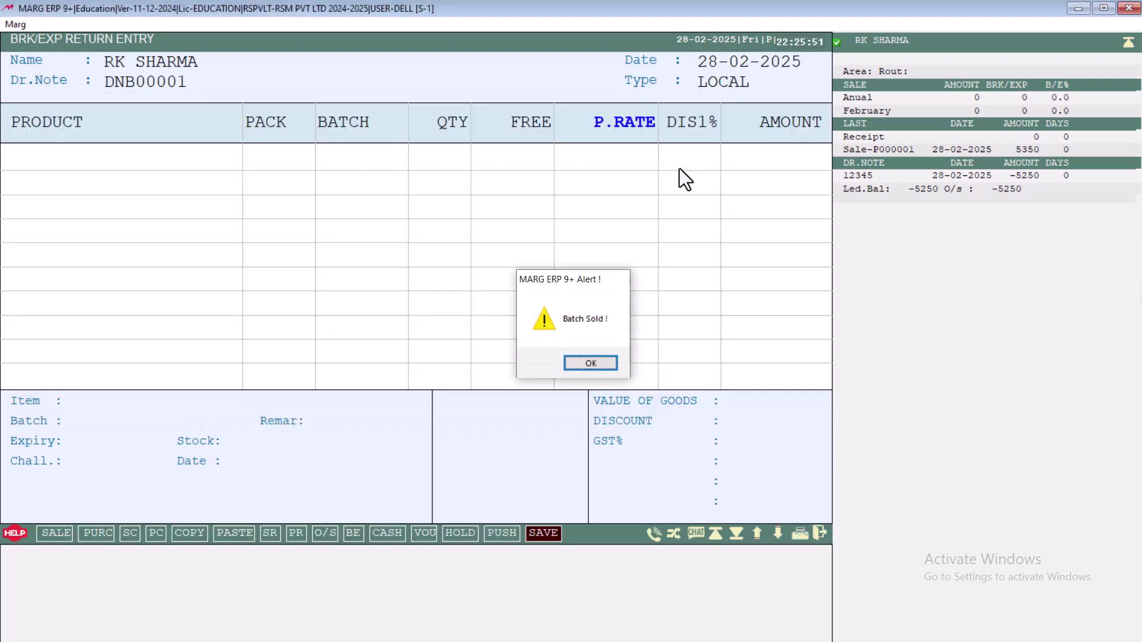
key("Return")
- Set the DOLO return quantity to 10, keeping purchase rate 50.00, free quantity 0.00 and discount 0.00
key("Up")
key("Return")
key("Return")
key("Return")
key("Return")
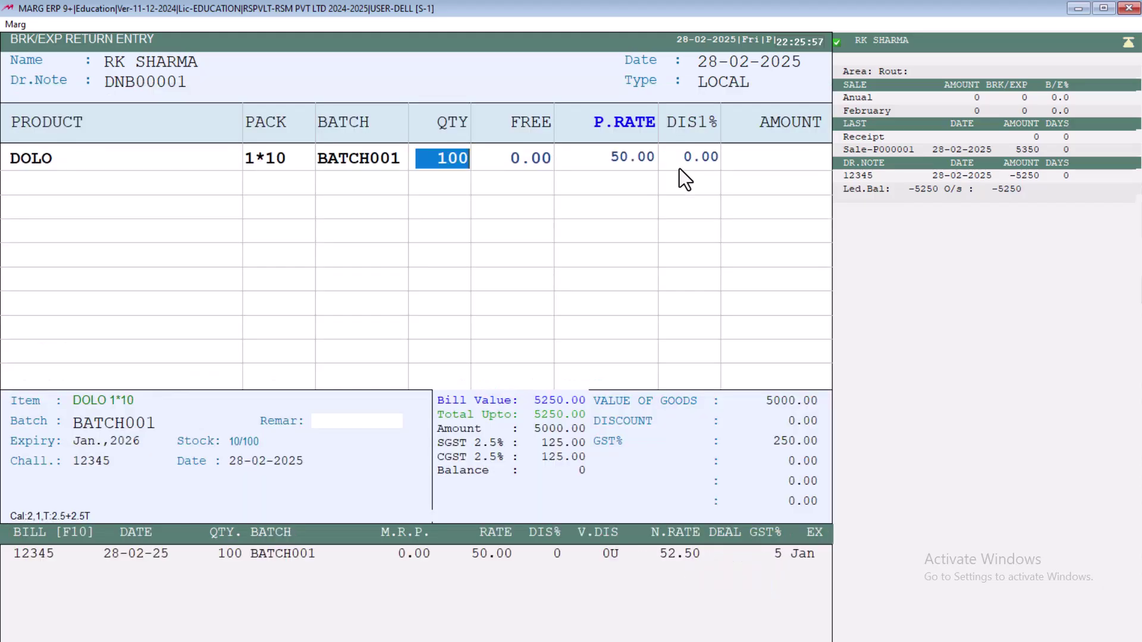
type("10")
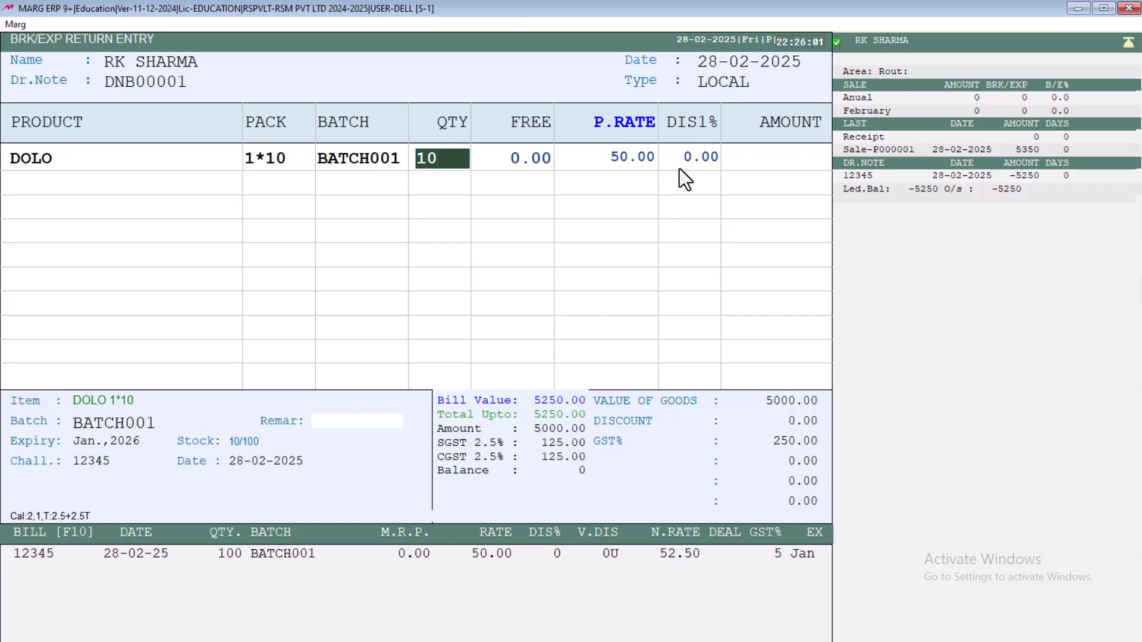
key("Return")
key("Return")
key("Return")
key("Return")
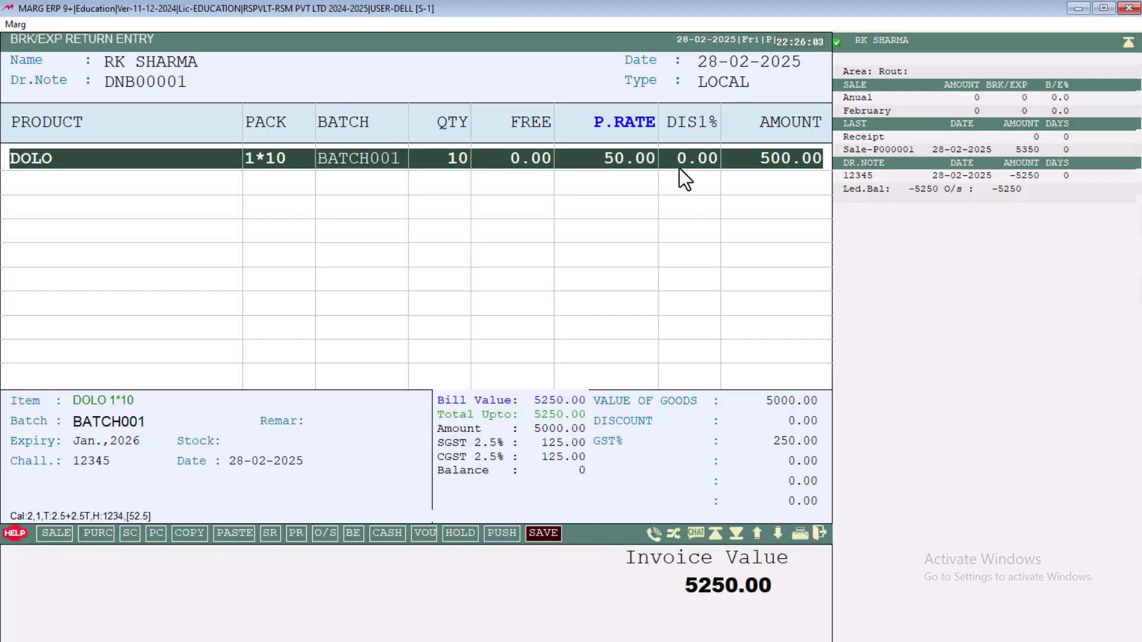
- Finish the return's item list and leave cash received at 0.00
key("Return")
key("Escape")
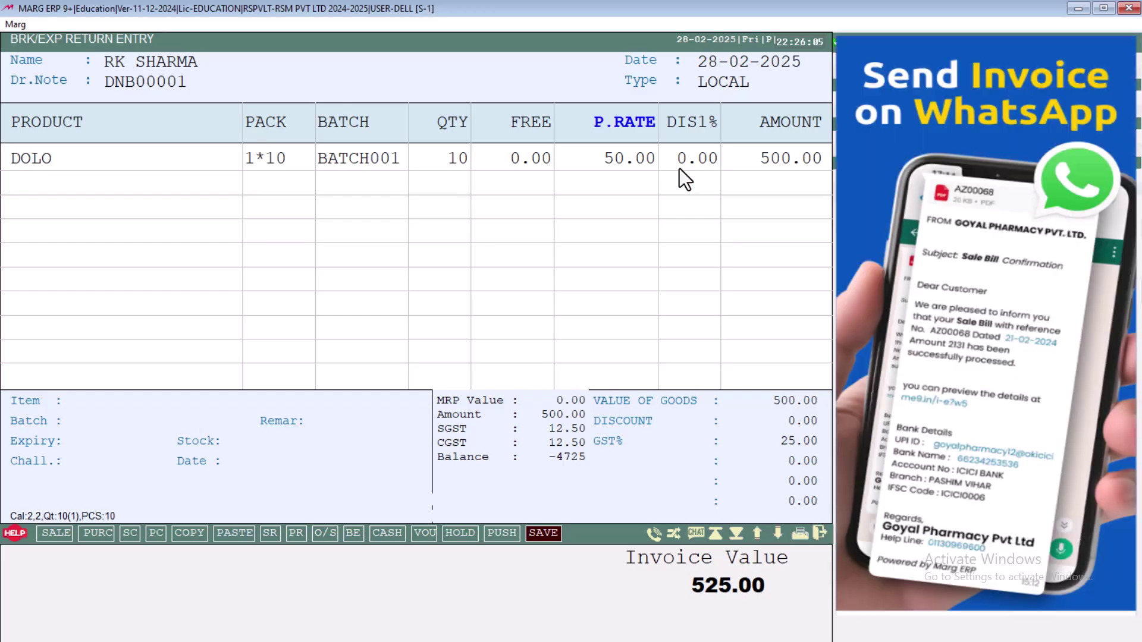
key("Return")
key("Return")
key("Return")
key("Return")
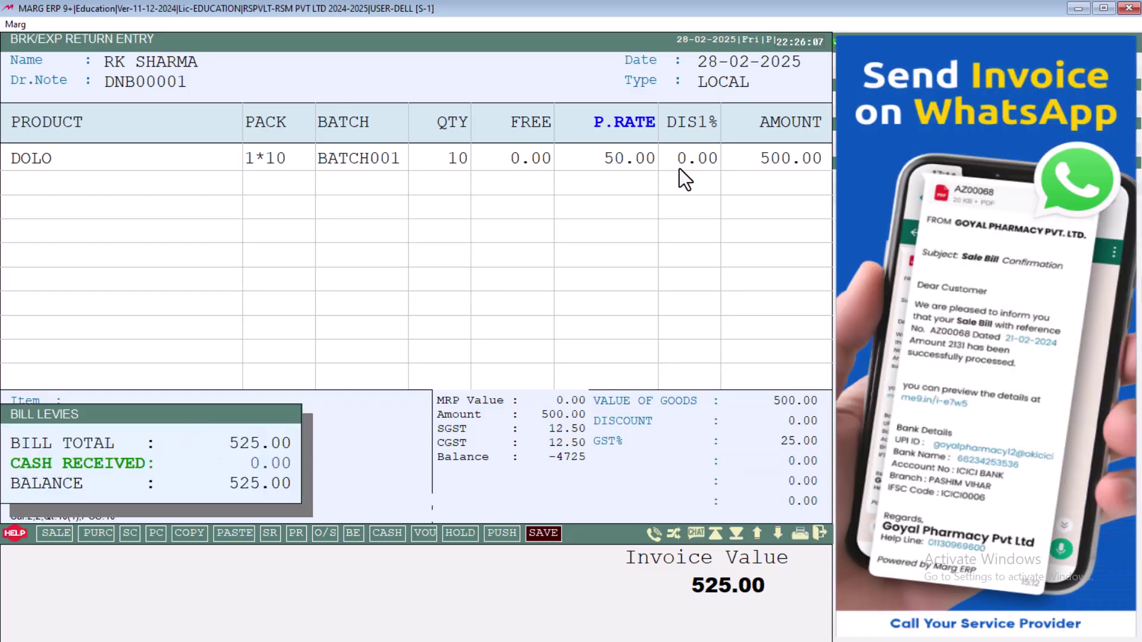
key("Return")
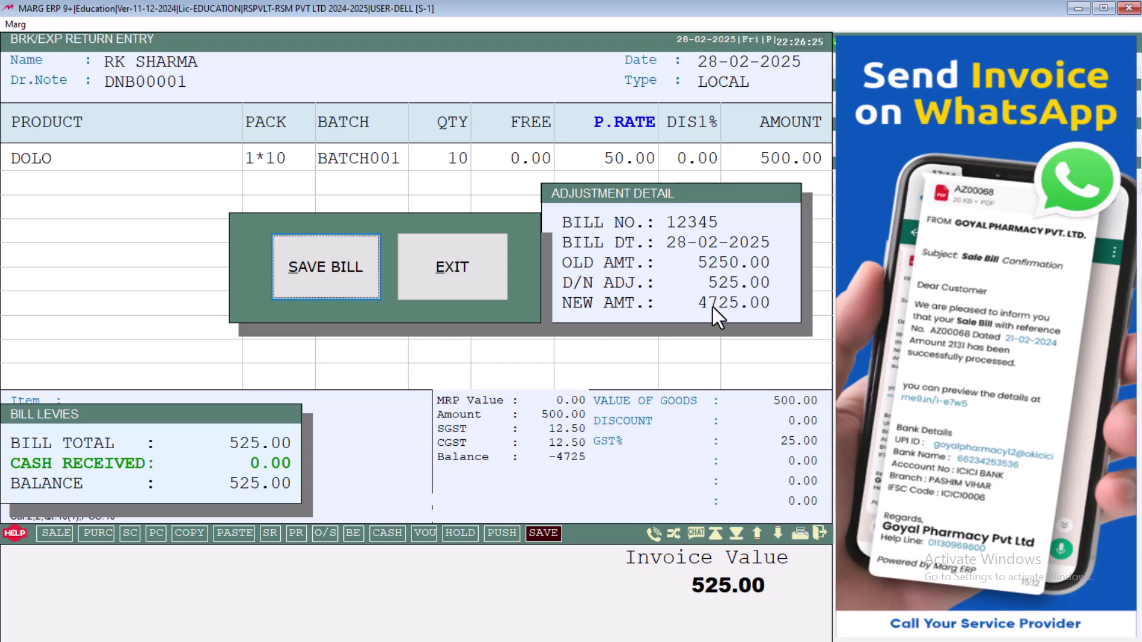
- Save the return bill and record its 525.00 debit adjustment as New Ref with the remark REPALCEMNT
key("Return")
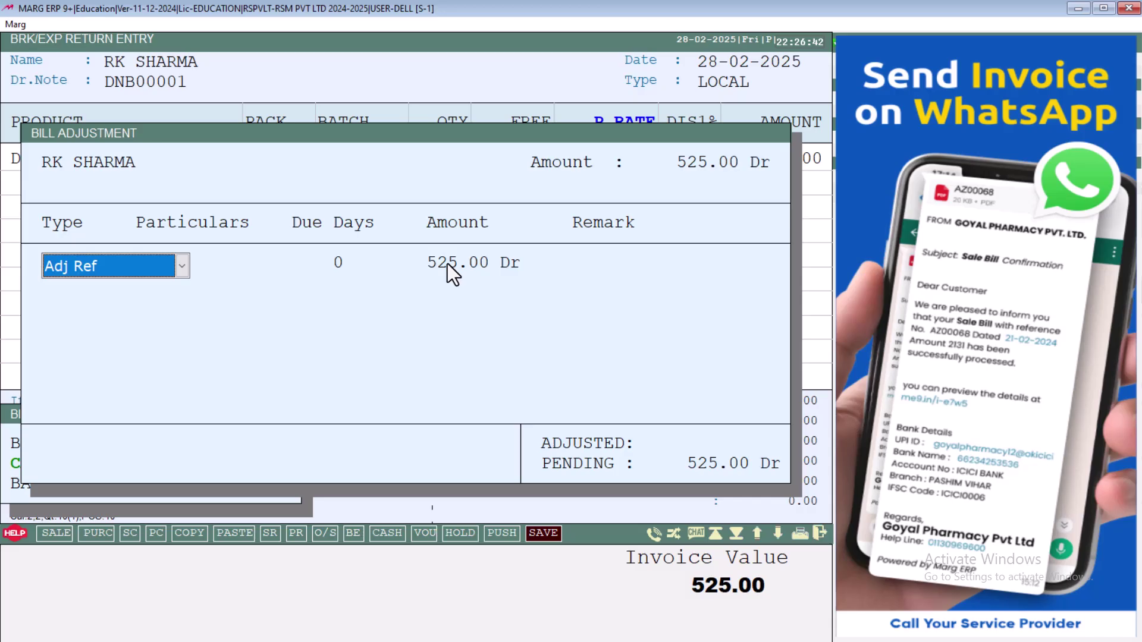
left_click(178, 276)
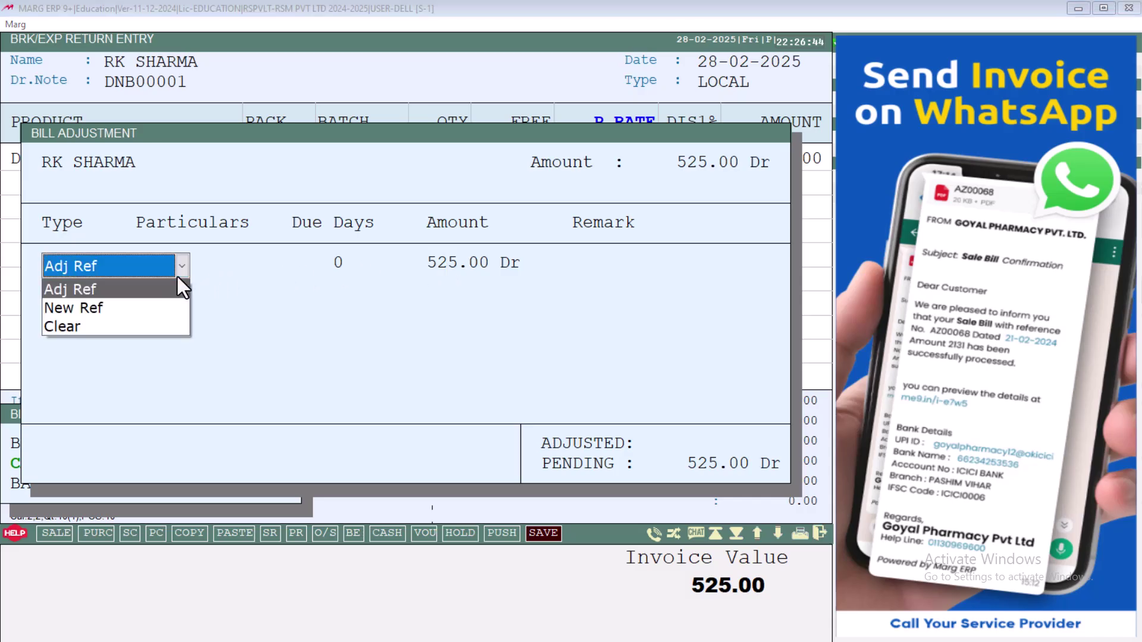
left_click(107, 306)
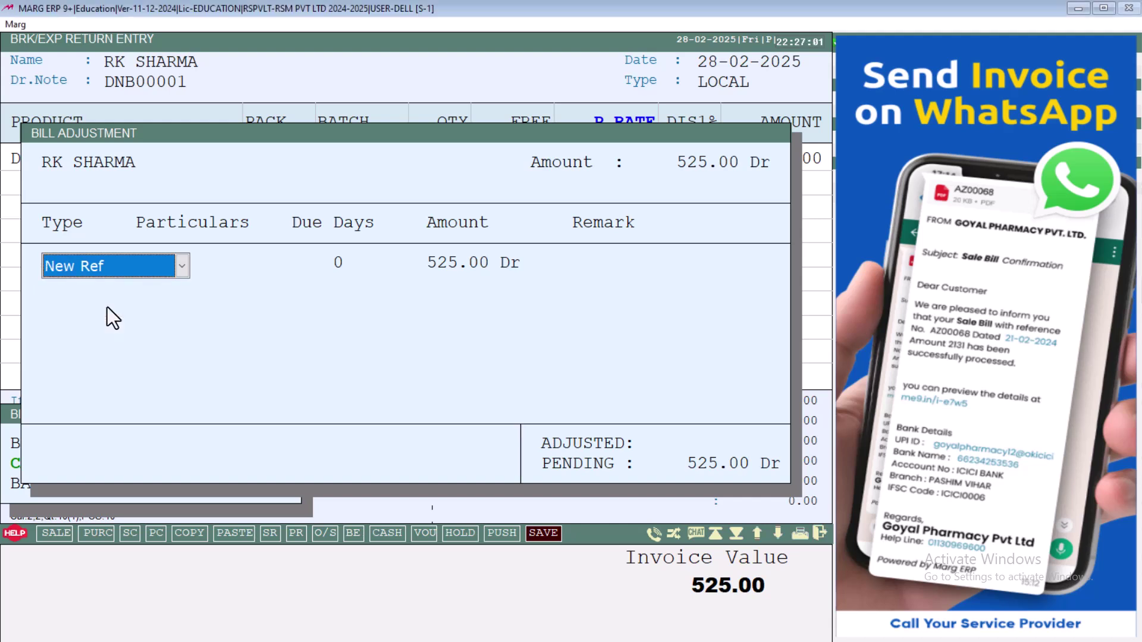
key("Return")
key("Return")
key("Return")
key("Return")
key("Return")
type("REPALCEMNT")
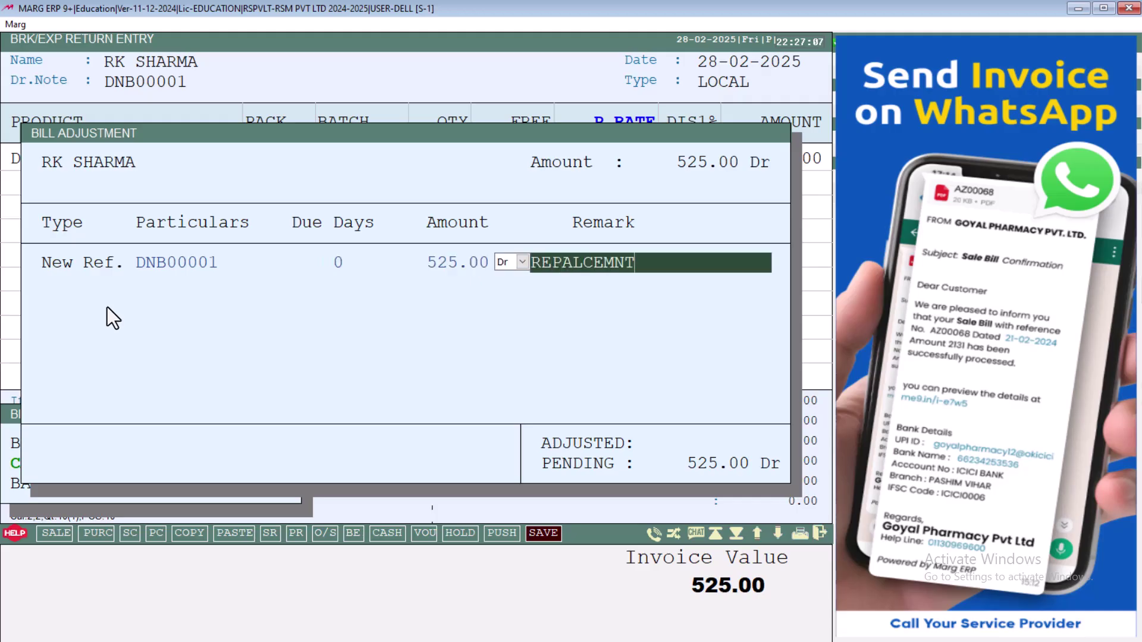
key("Return")
key("Return")
key("Return")
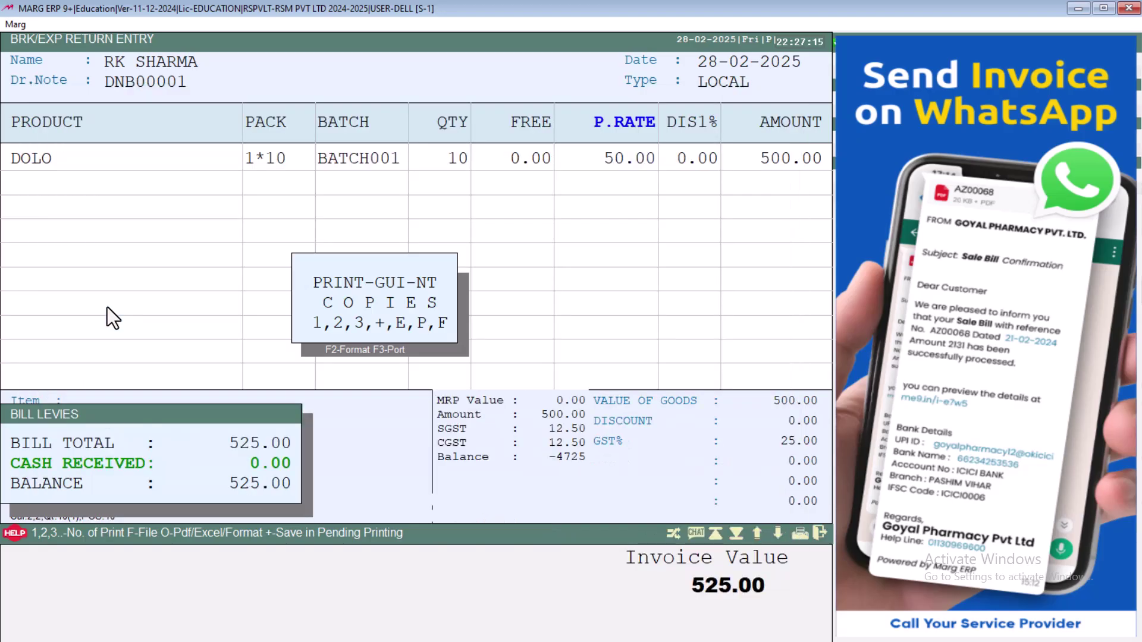
- Skip printing the saved return bill and leave the breakage/expiry return entry
key("Escape")
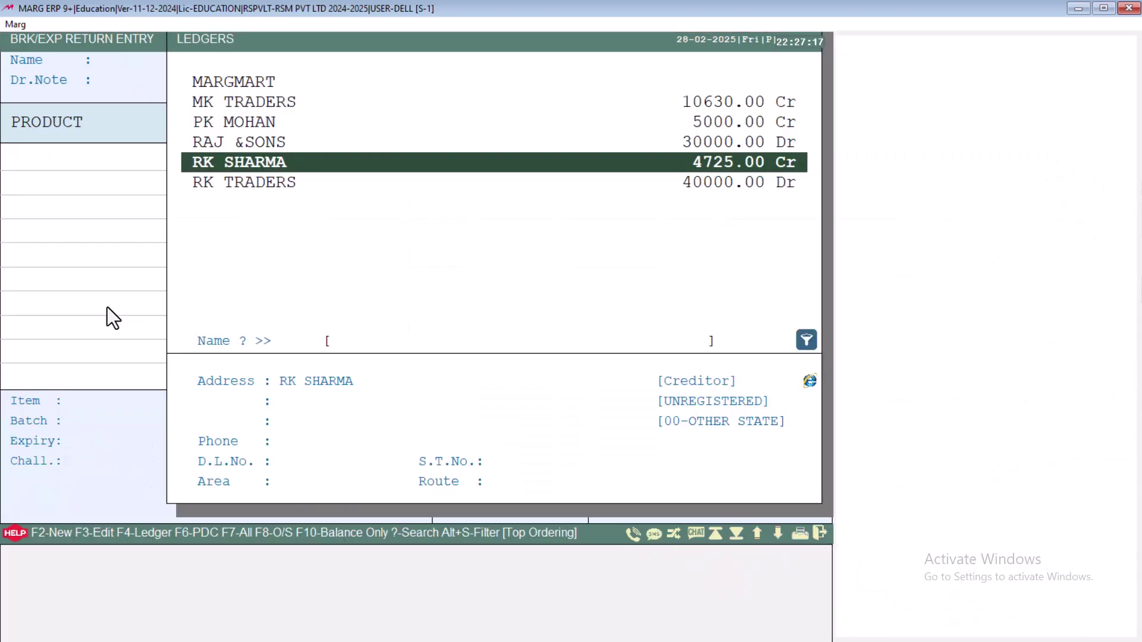
key("Escape")
key("Escape")
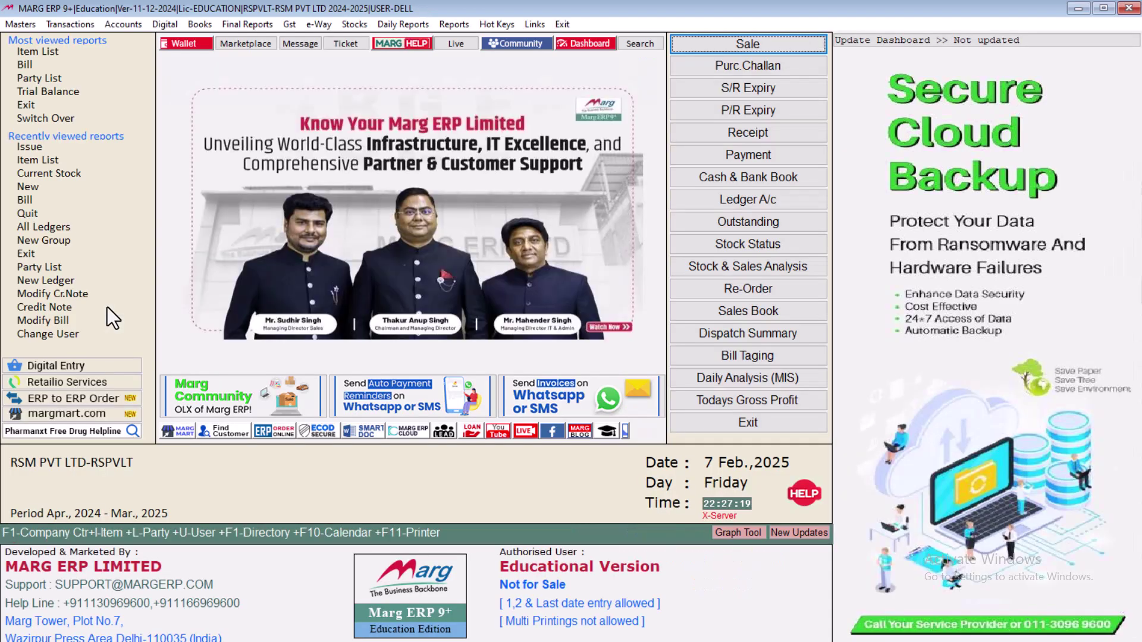
- Check the current stock of DOLO in the item list
key("ctrl+i")
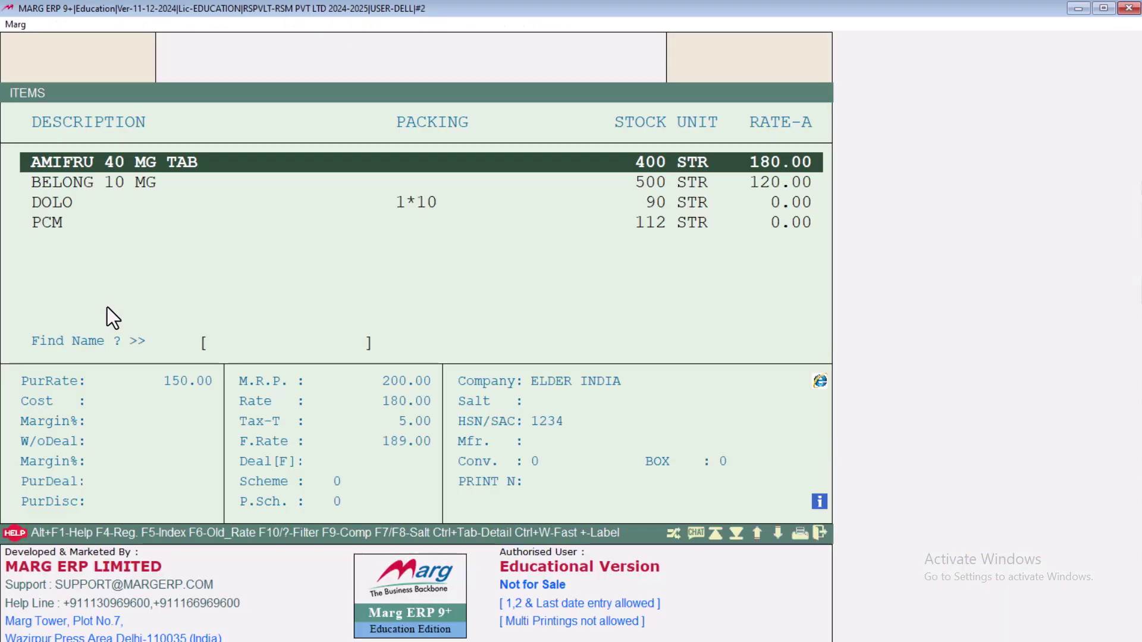
key("Down")
key("Down")
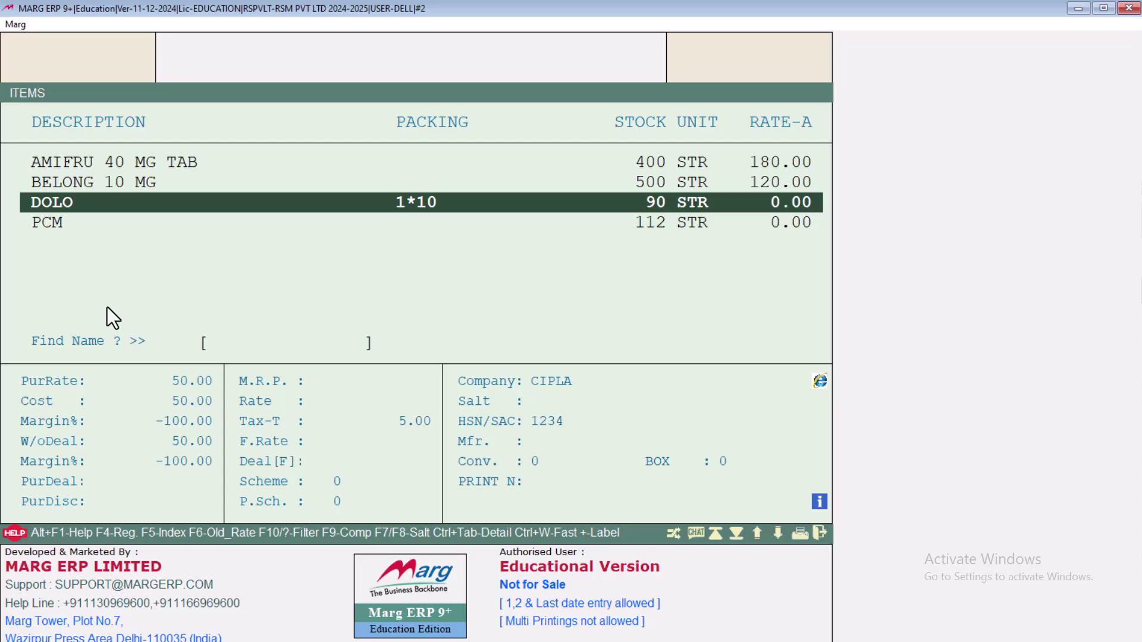
key("Escape")
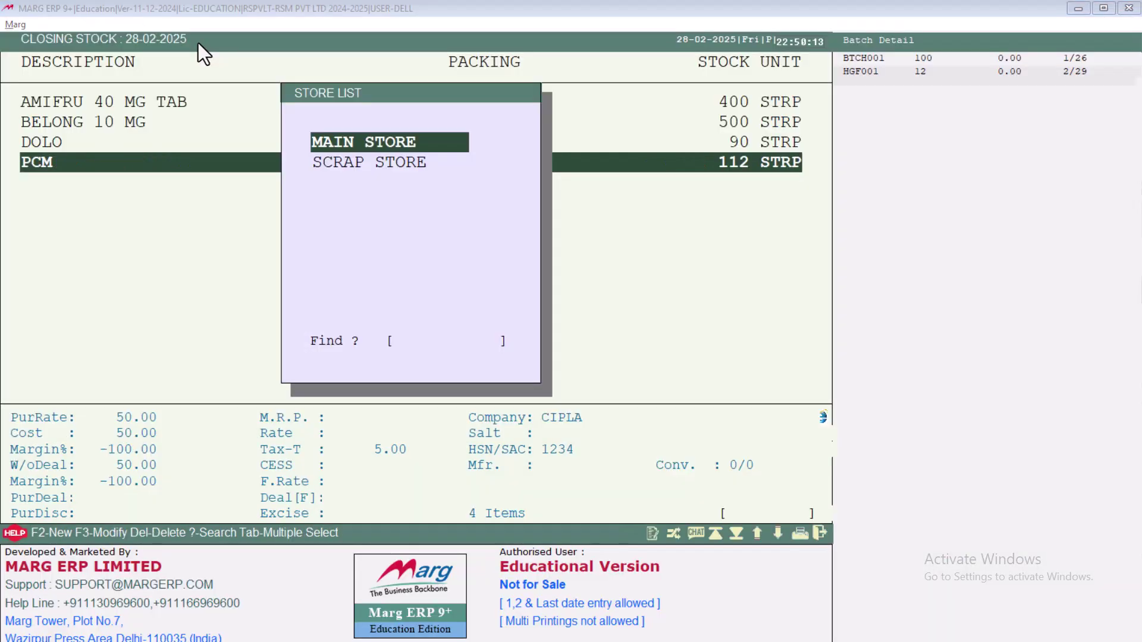
- Check the closing stock held in the SCRAP STORE
left_click(348, 164)
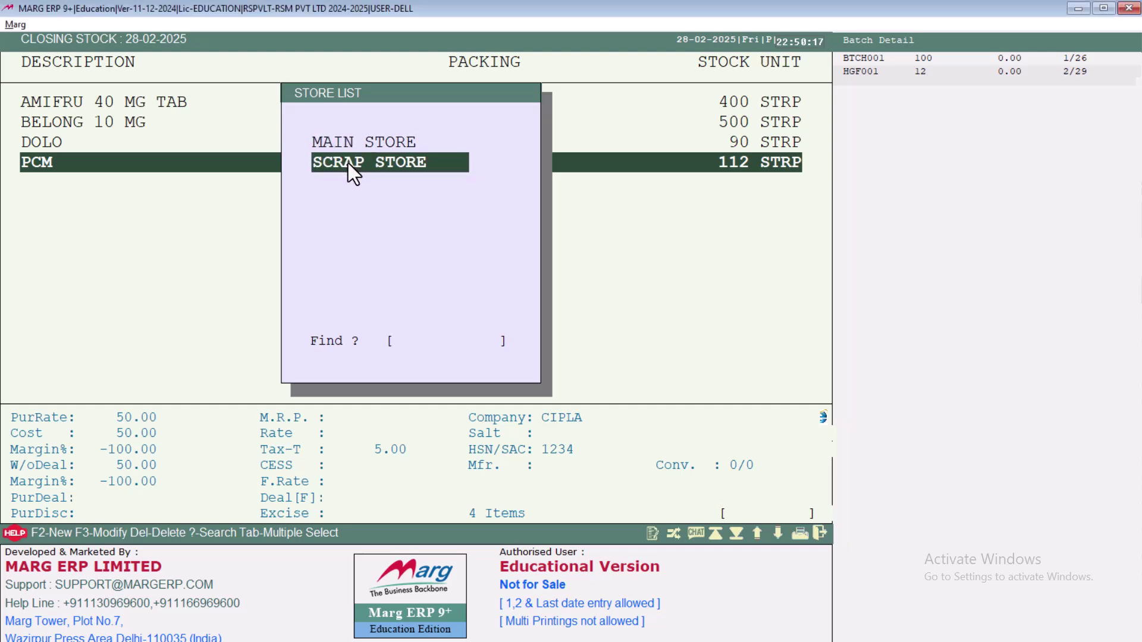
key("Up")
key("Down")
key("Return")
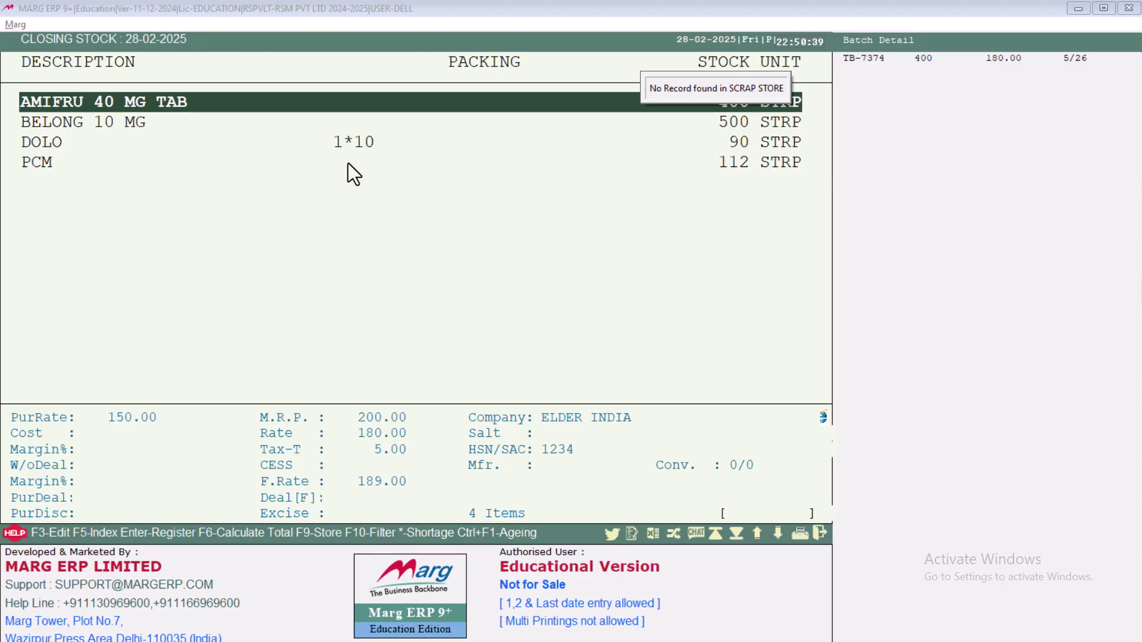
key("Escape")
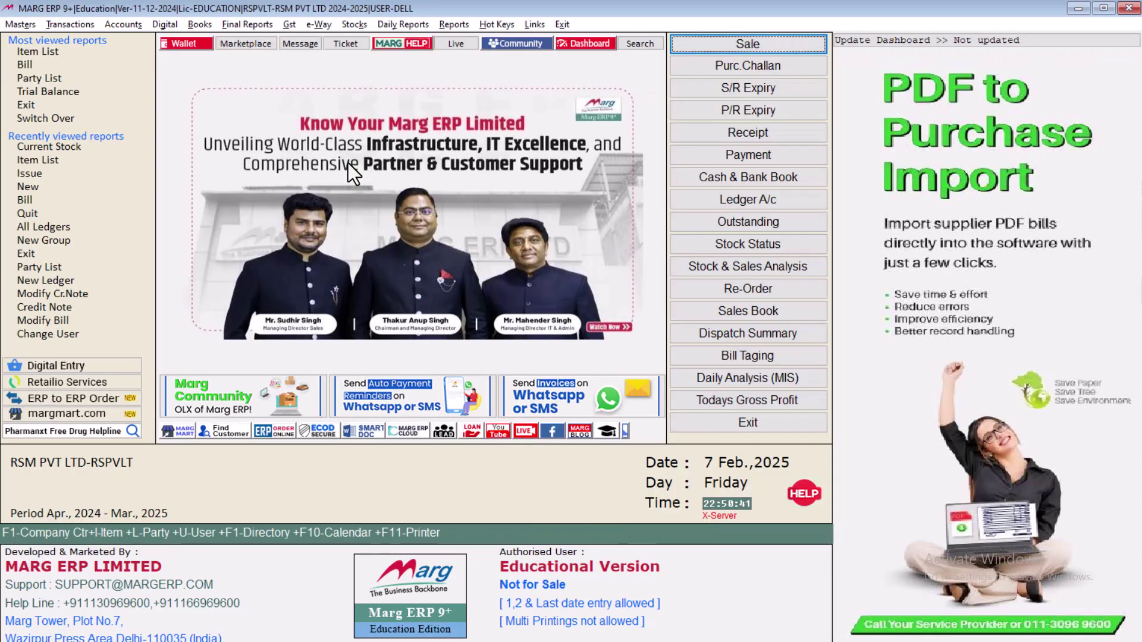
- Start a replacement receive entry for the supplier to whom the broken DOLO was returned
left_click(68, 27)
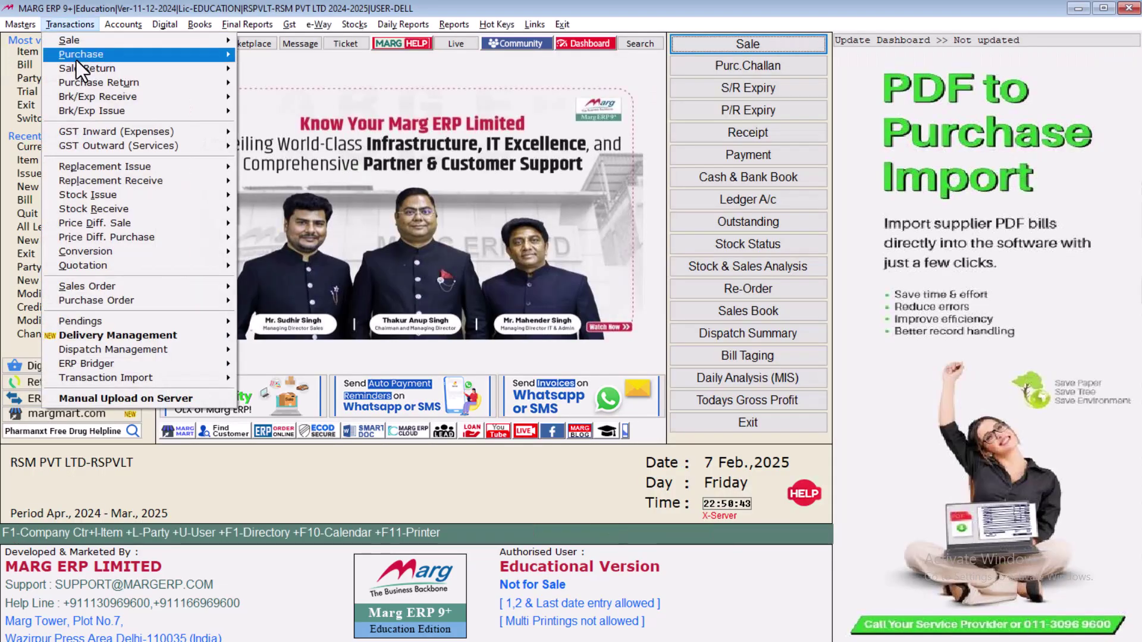
mouse_move(107, 170)
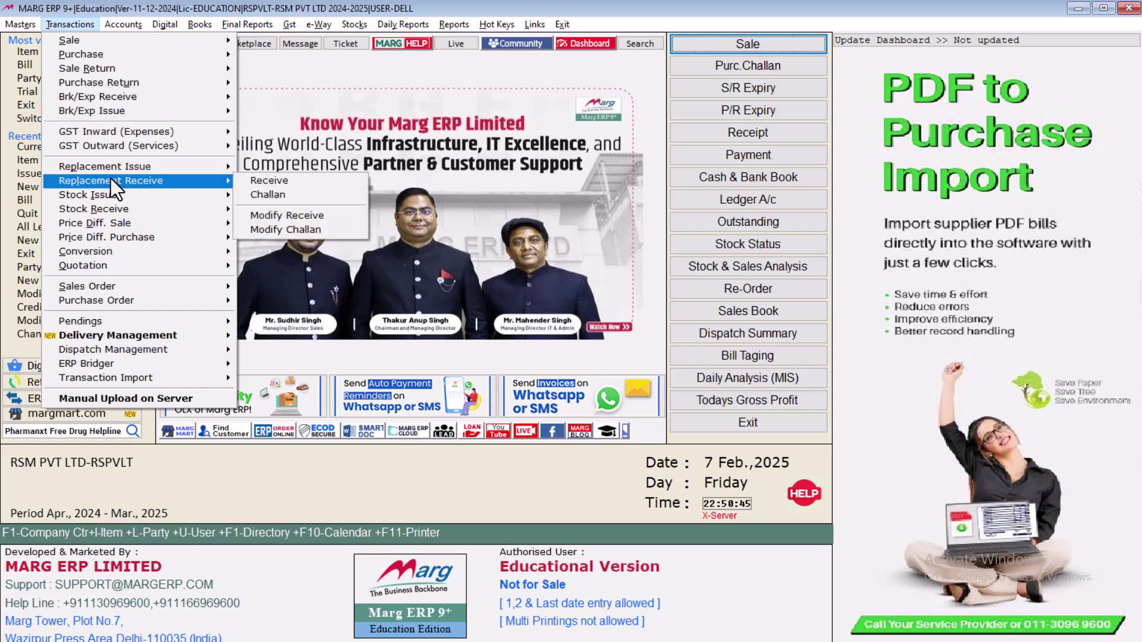
left_click(255, 181)
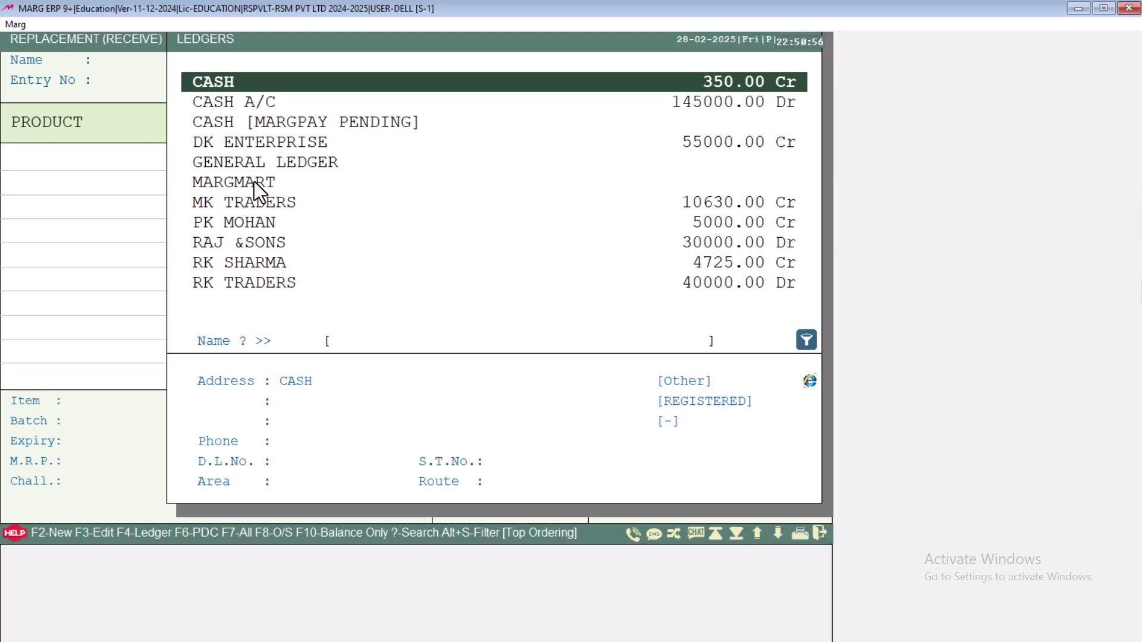
key("Down")
key("Down")
key("Down")
key("Down")
key("Down")
key("Down")
key("Down")
key("Down")
key("Down")
key("Down")
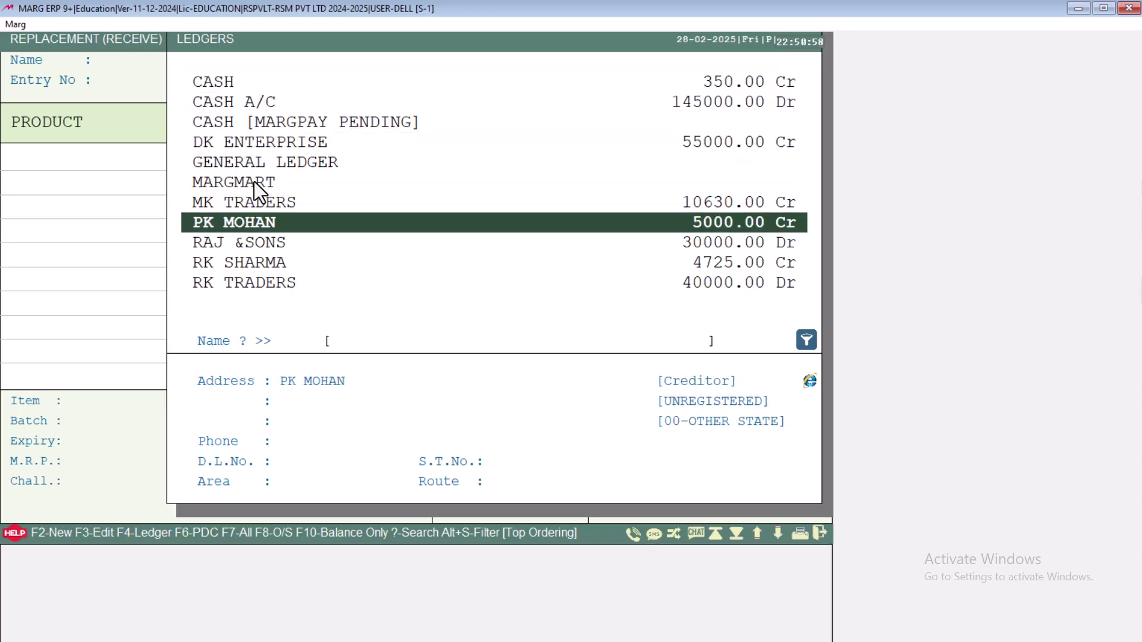
key("Return")
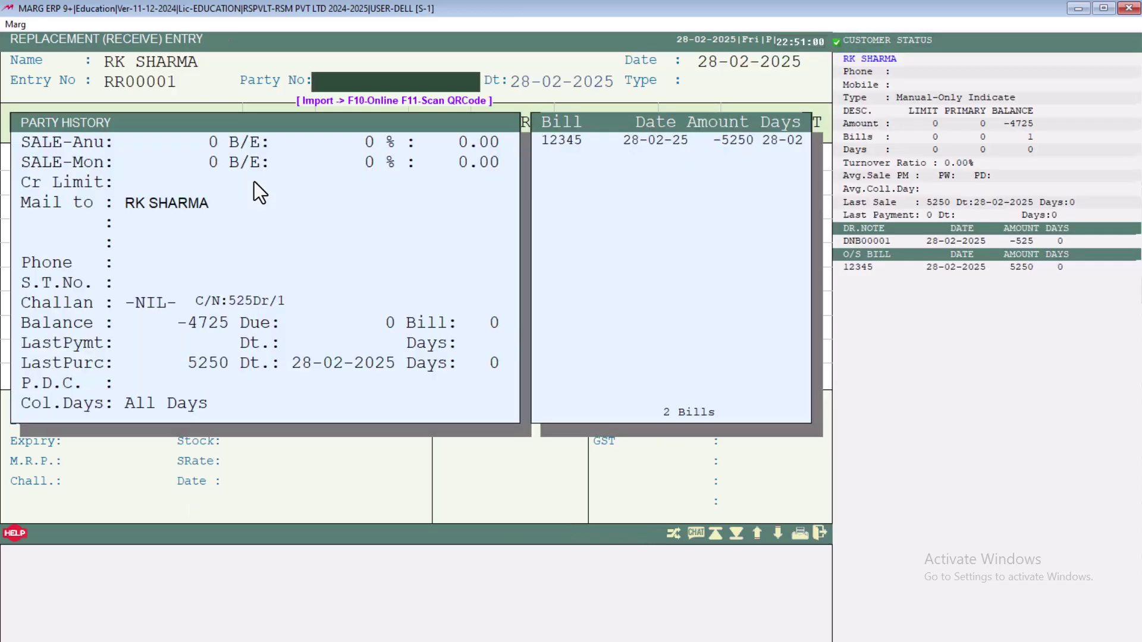
- Enter the party's document number, keeping the date 28-02-2025 and the tax option No
type("2345")
key("Return")
key("Return")
key("Return")
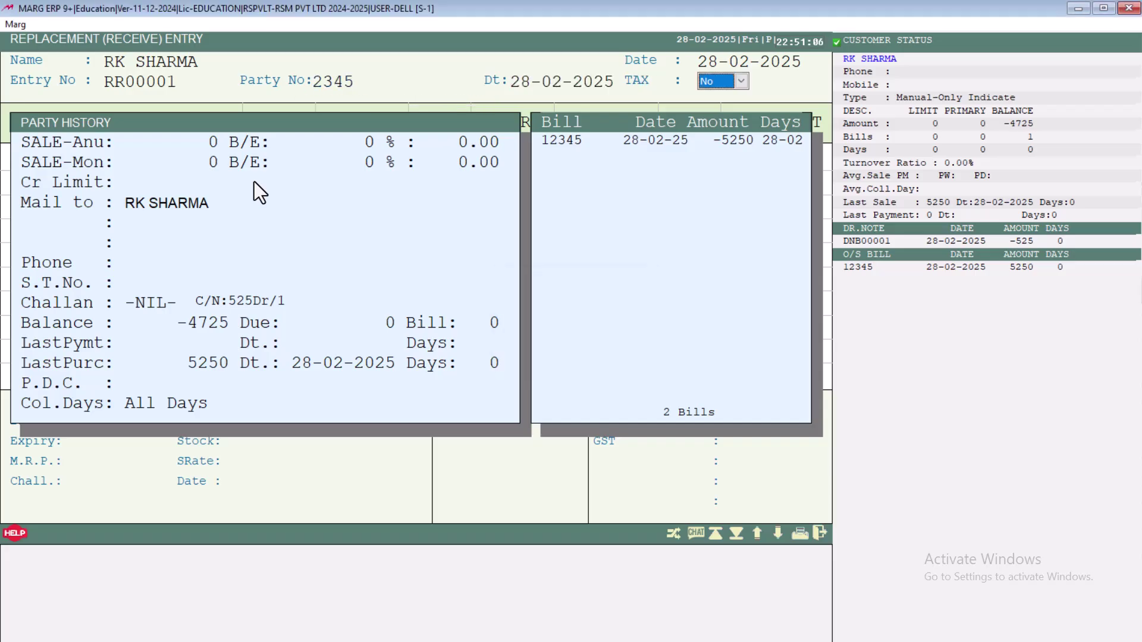
key("Return")
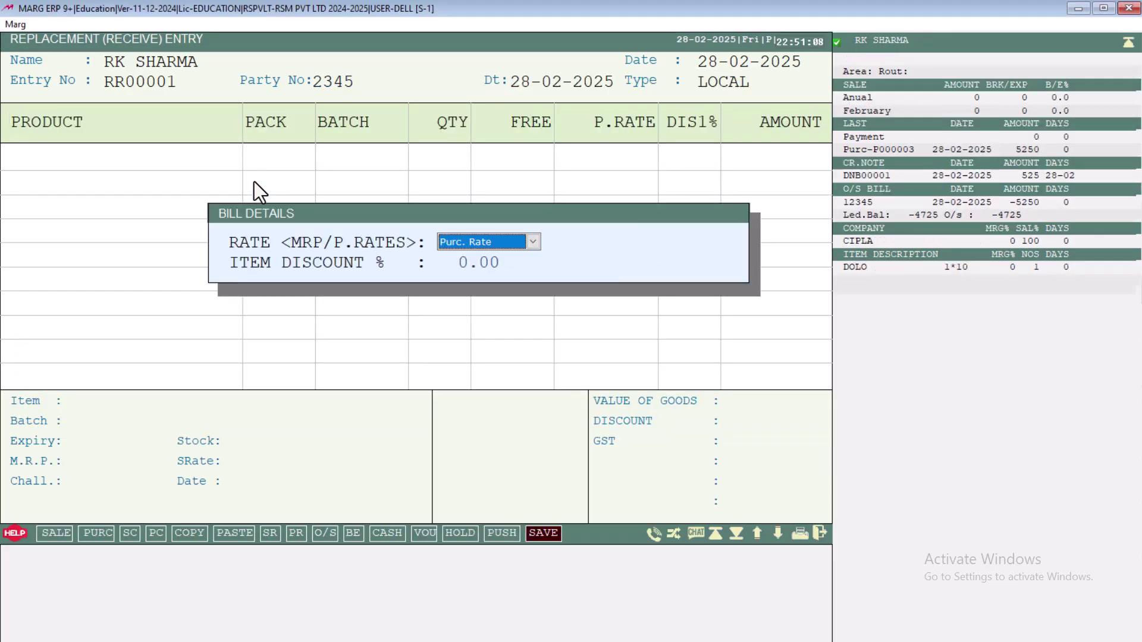
- Keep Purc. Rate as the rate basis and 0.00 as the item discount in the bill details
key("space")
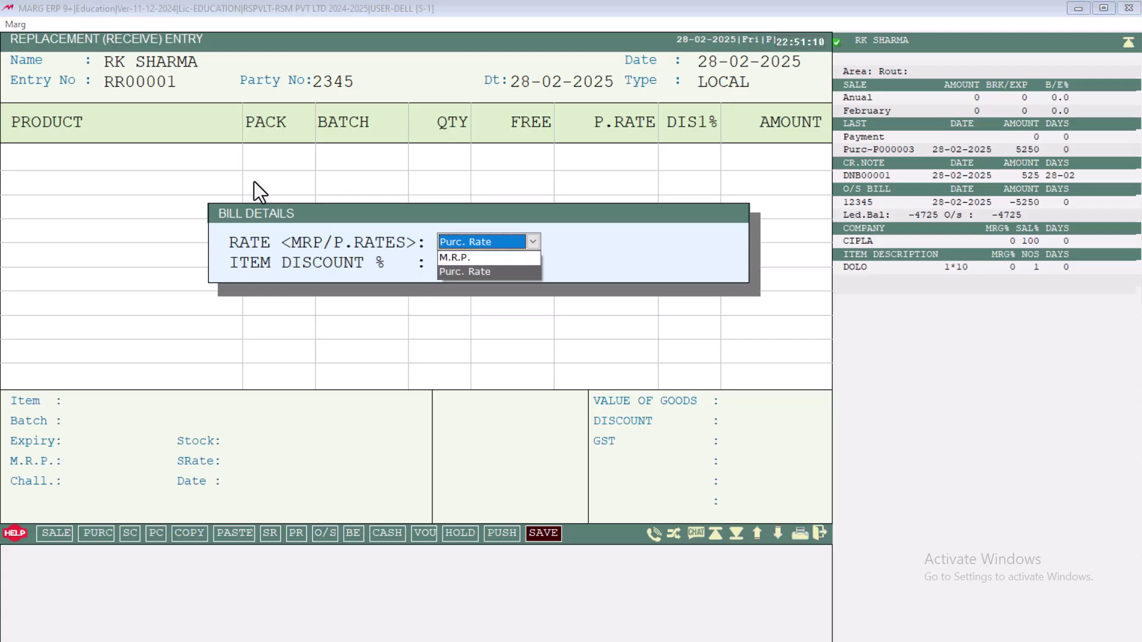
key("Return")
key("Return")
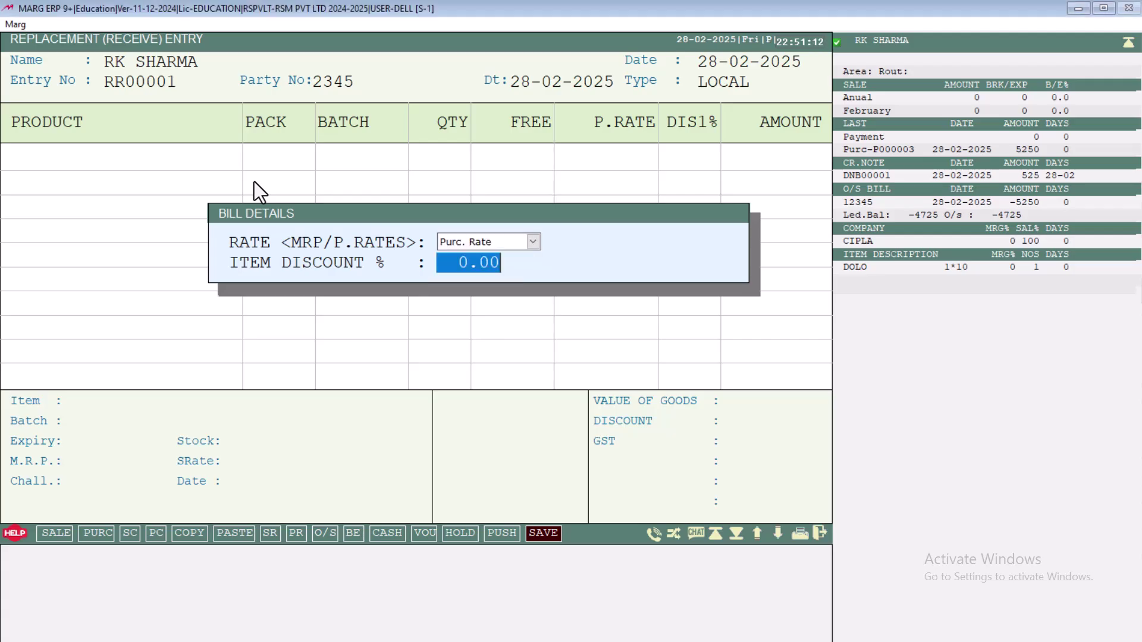
key("Return")
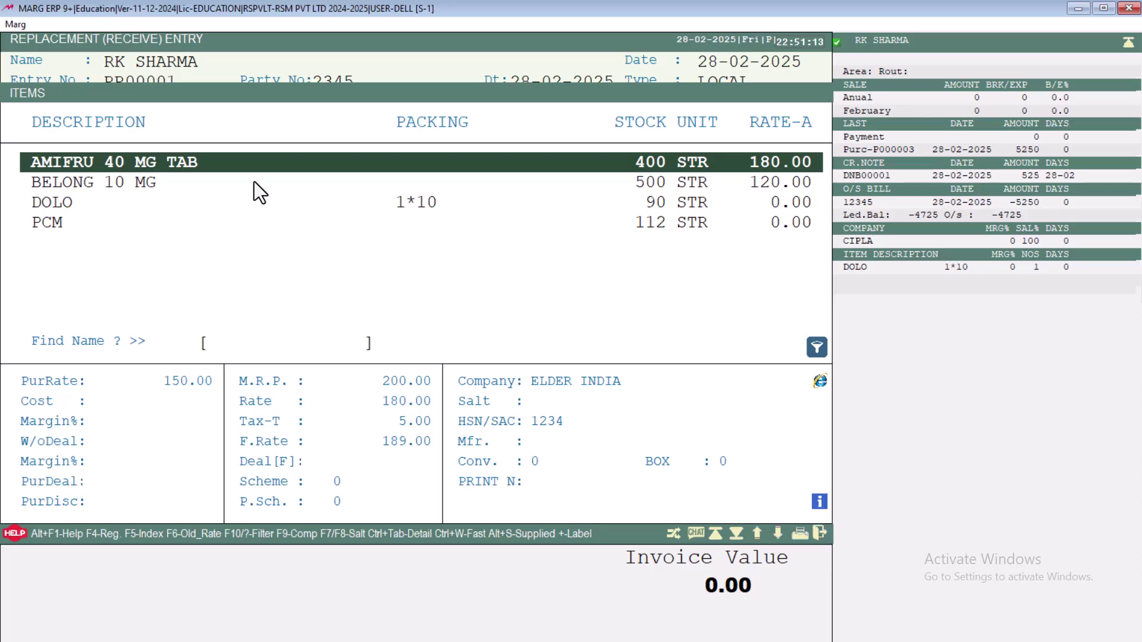
- Add DOLO to the replacement with batch BATC003 and expiry February 2027
key("Down")
key("Down")
key("Return")
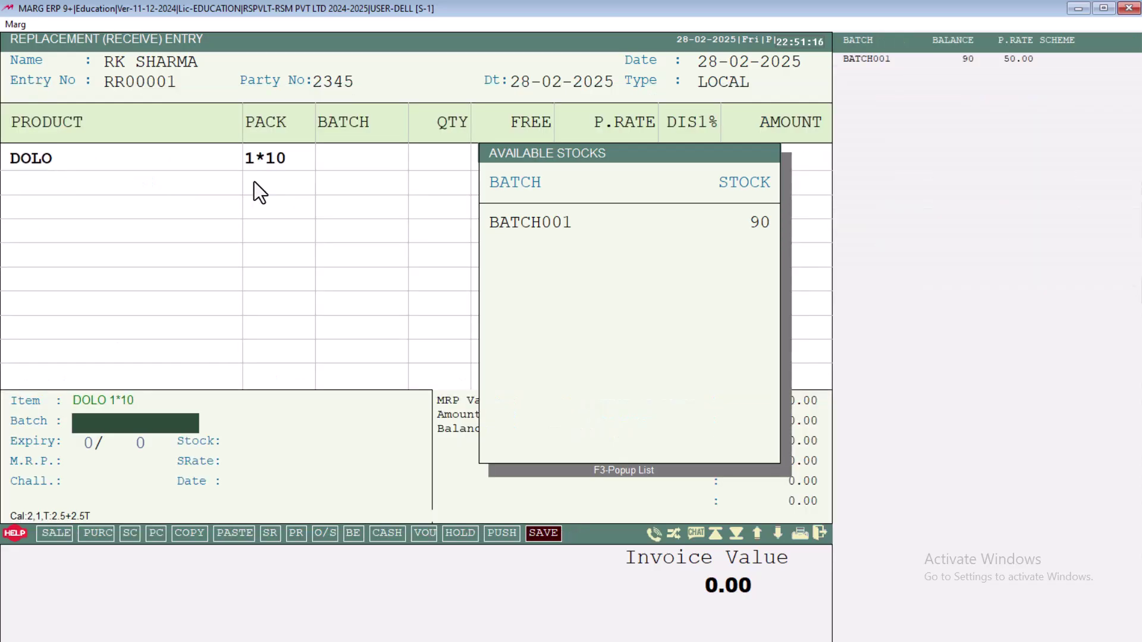
type("BATC003")
key("Return")
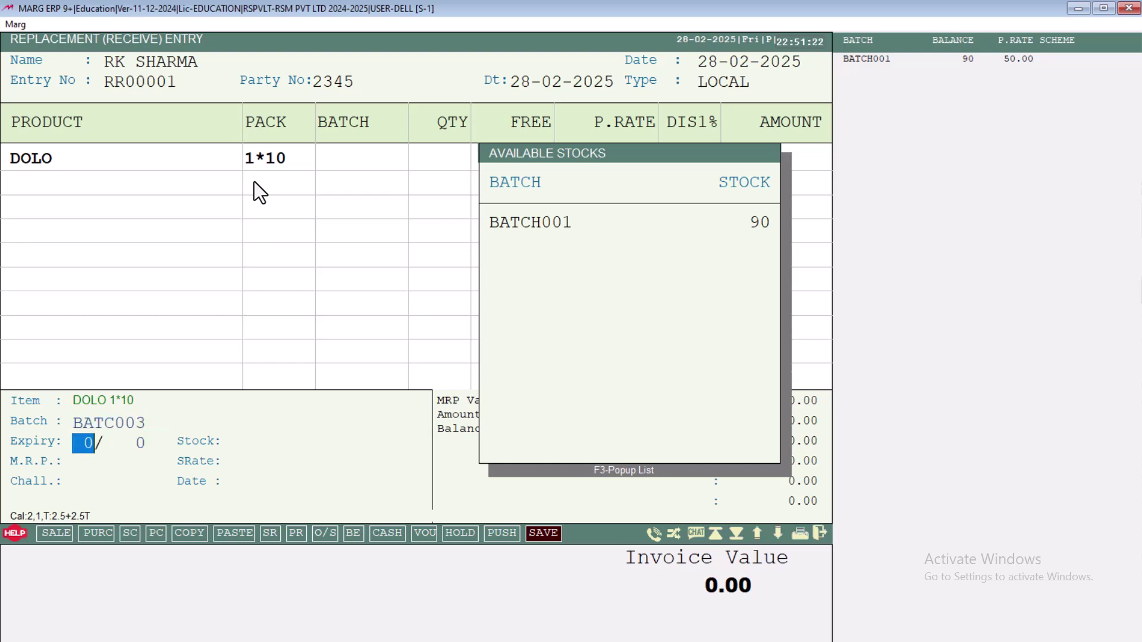
type("2")
key("Return")
type("27")
key("Return")
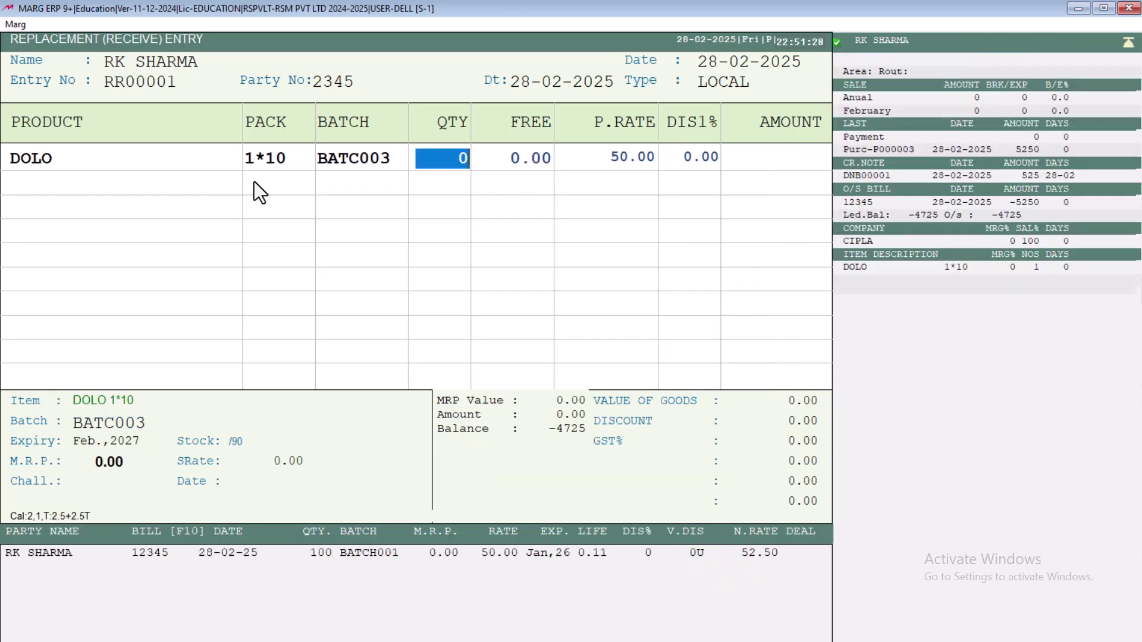
- Set the received DOLO quantity to 10, keeping free quantity 0.00, purchase rate 50.00 and discount 0.00
type("10")
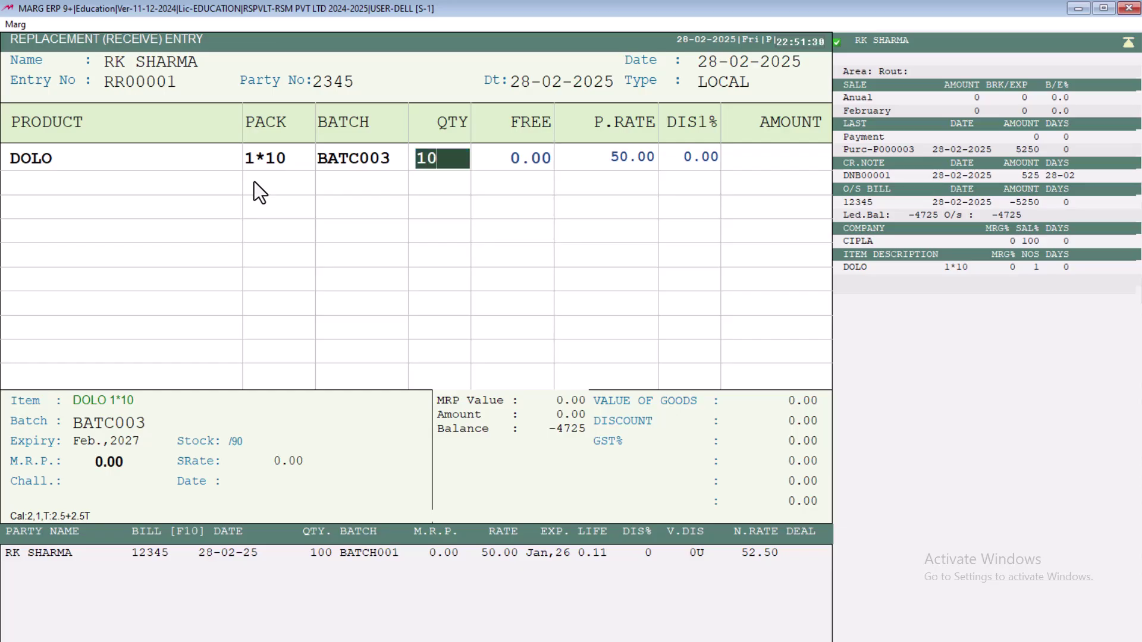
key("Return")
key("Return")
key("Return")
key("Return")
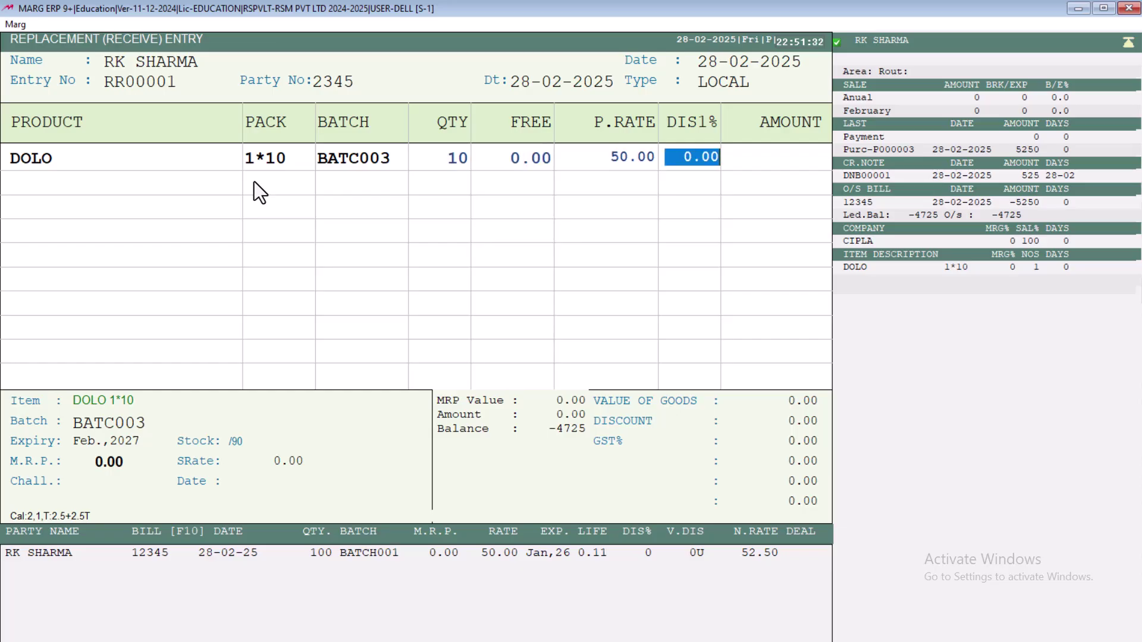
key("Return")
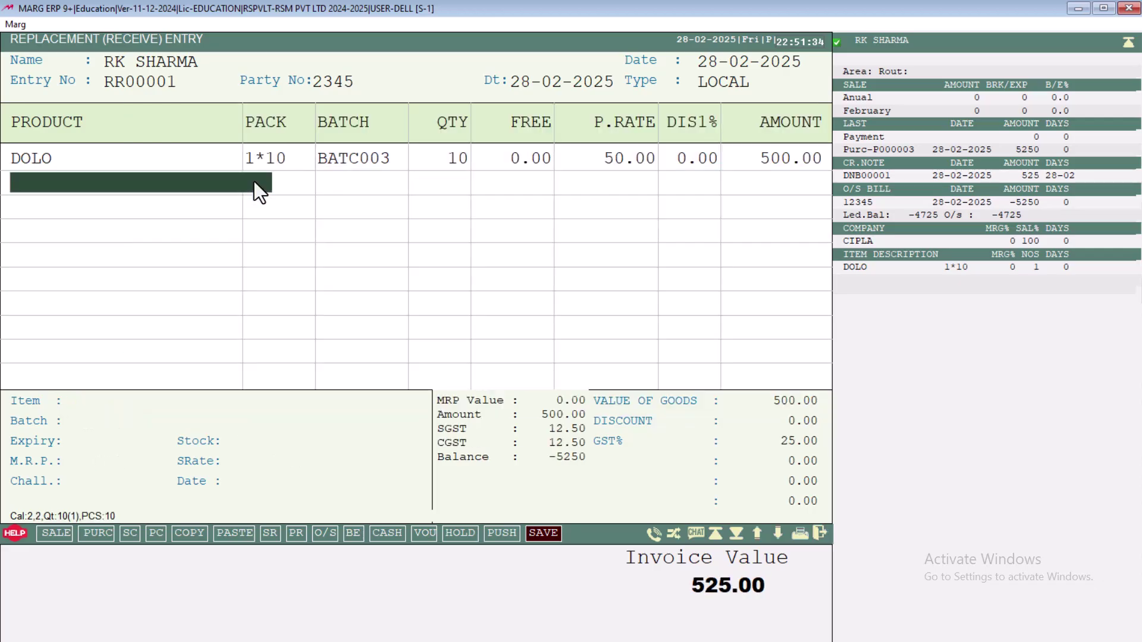
- Finish the replacement's item list and save the bill with cash paid at 0.00
key("Escape")
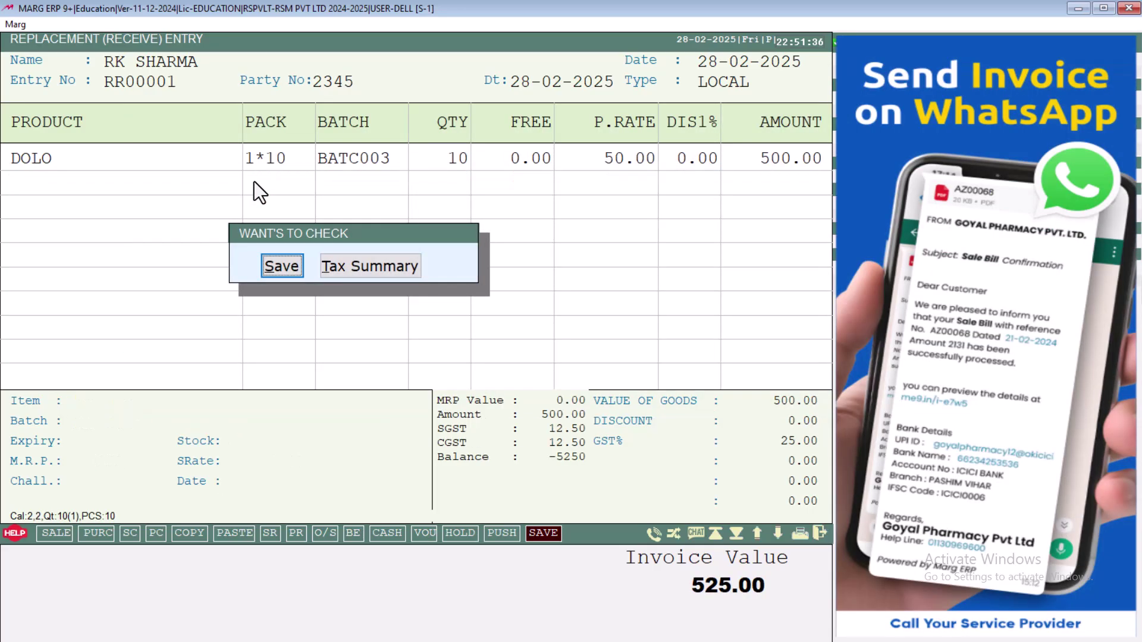
key("Return")
key("Return")
key("Return")
key("Return")
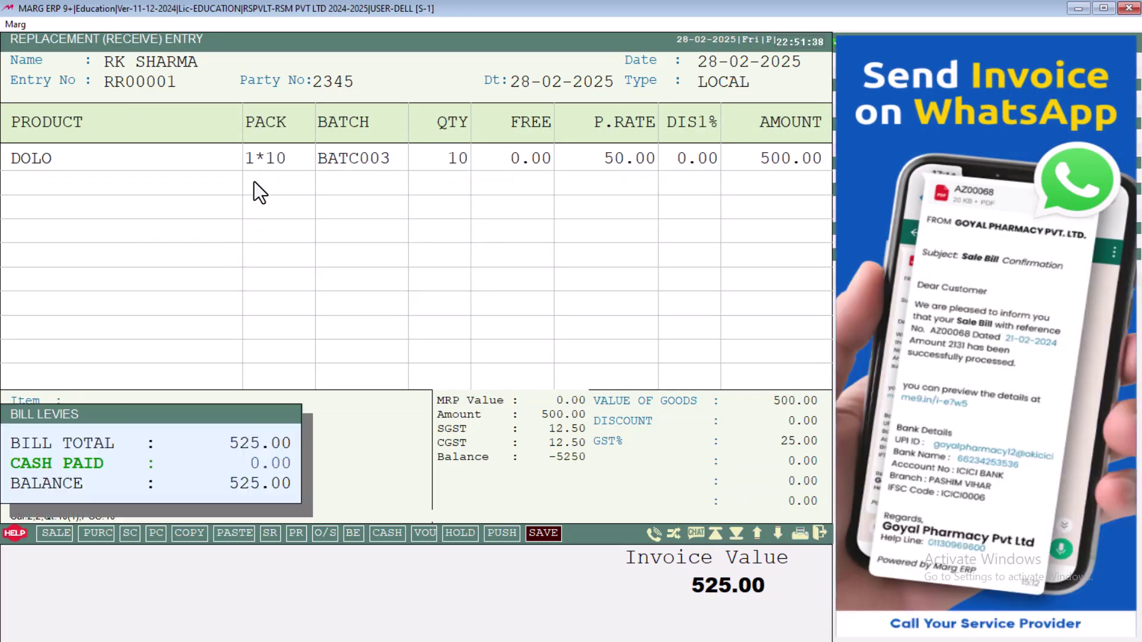
key("Return")
key("Return")
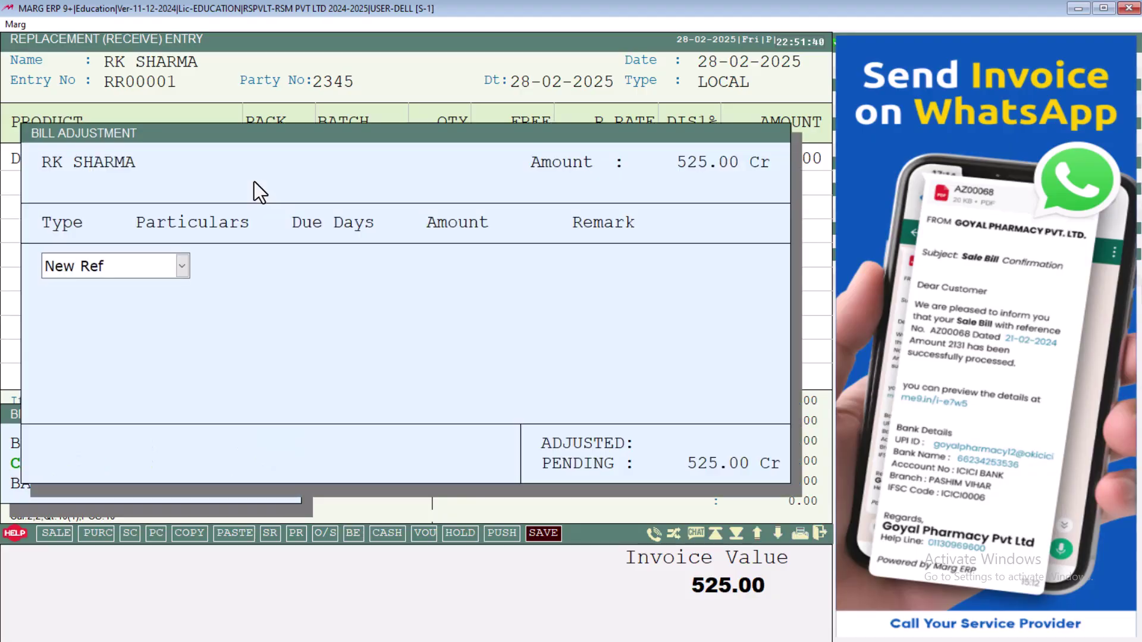
- Adjust the replacement bill as Adj Ref against pending debit note DNB00001 for 525.00 Cr, leaving the remark blank
key("Return")
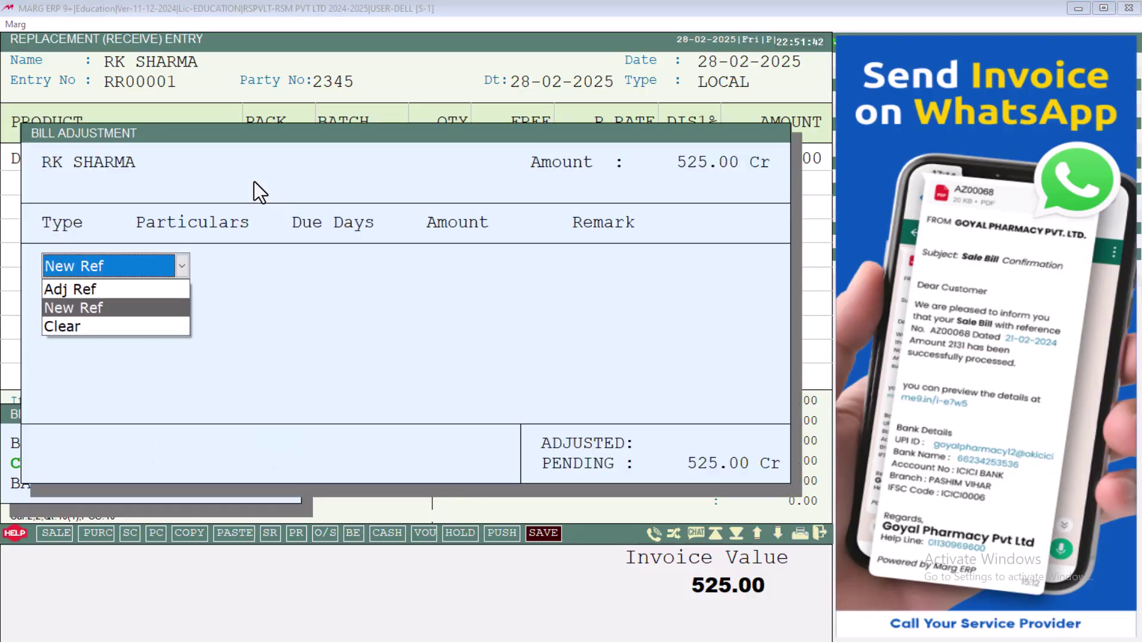
key("Up")
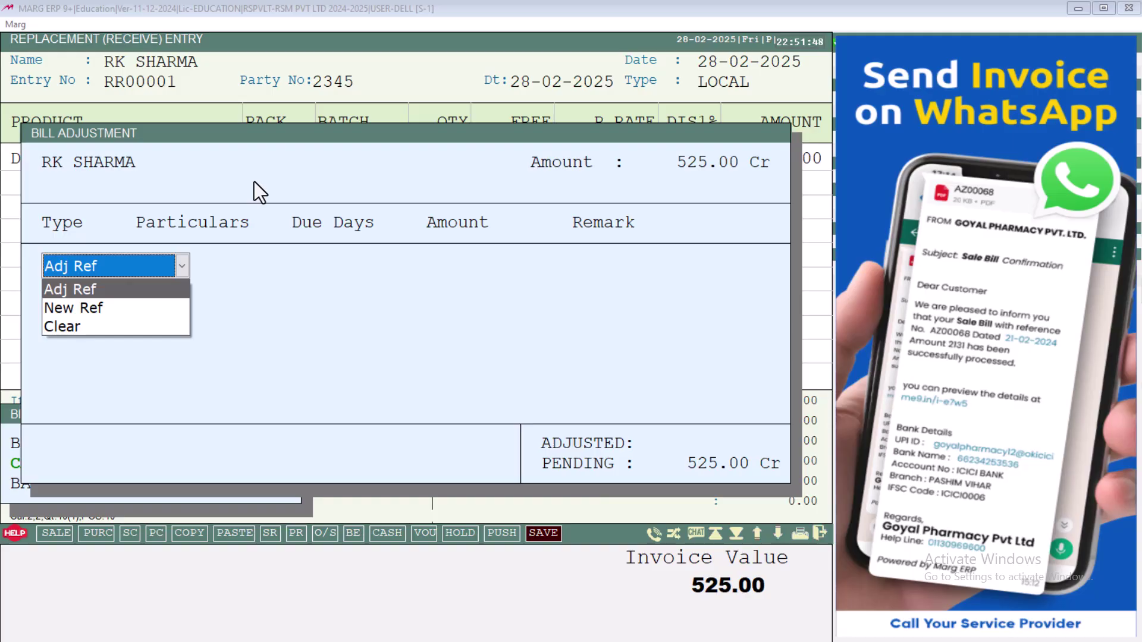
key("Return")
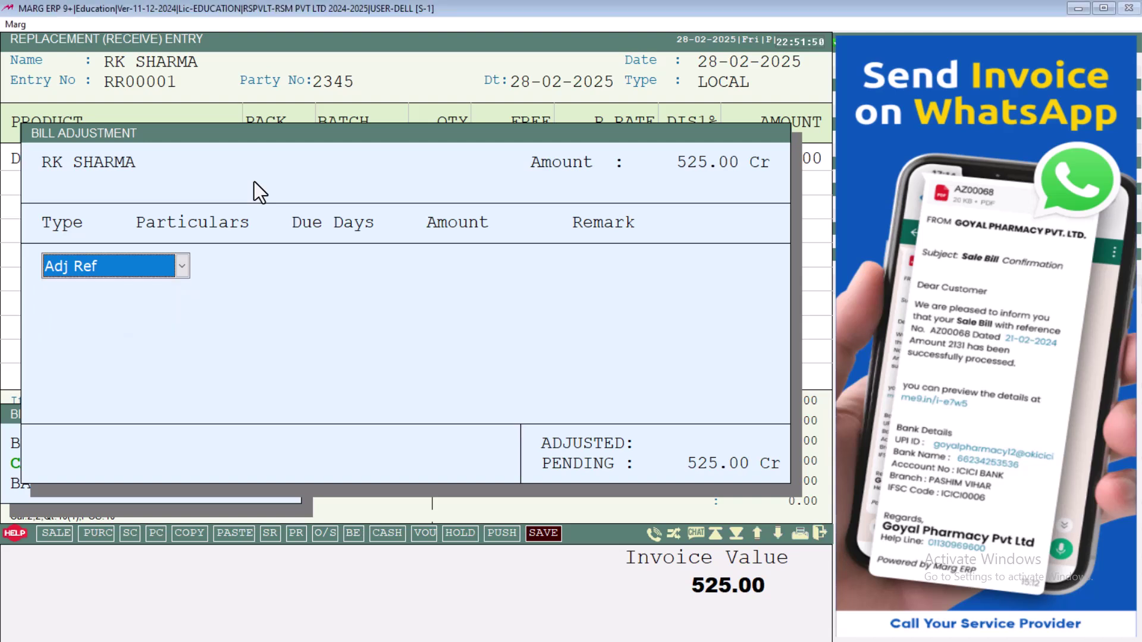
key("Return")
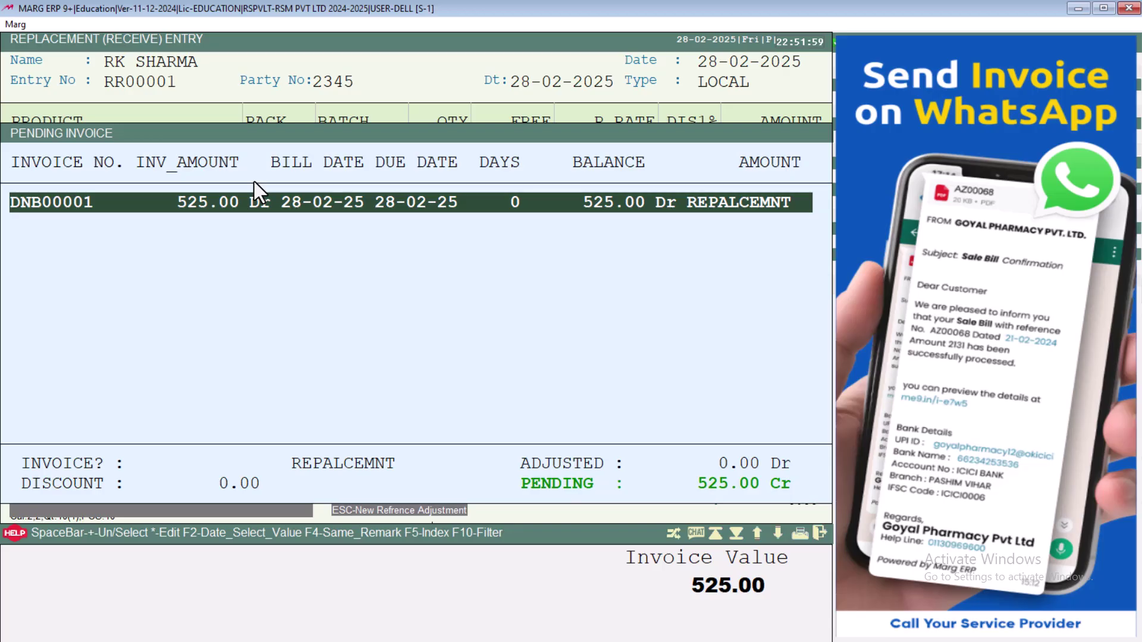
key("Return")
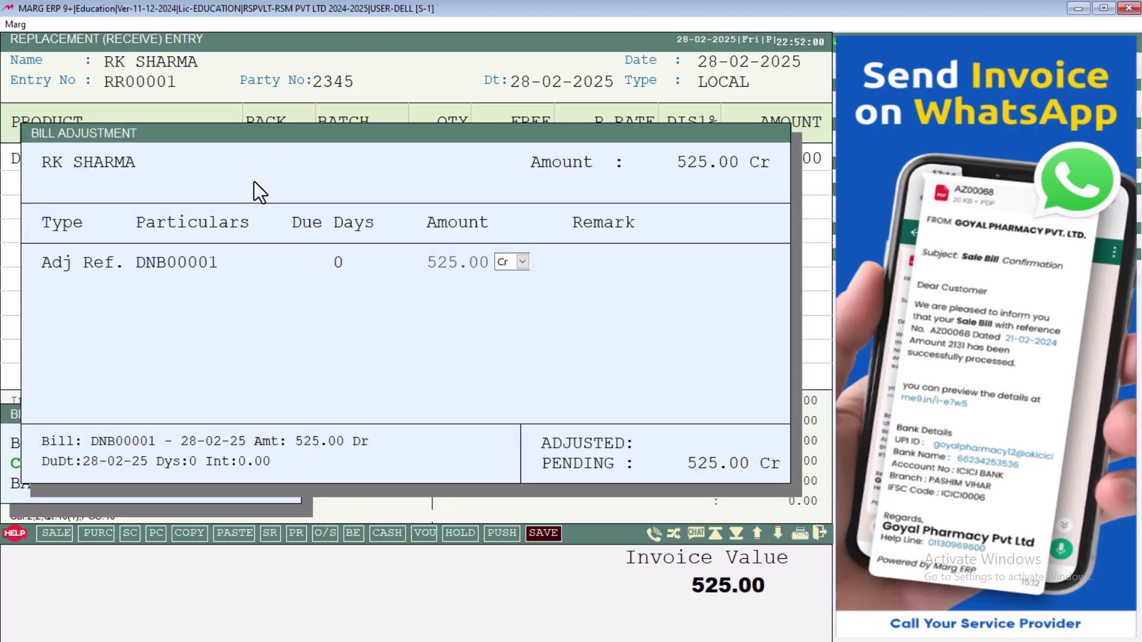
key("Return")
key("Return")
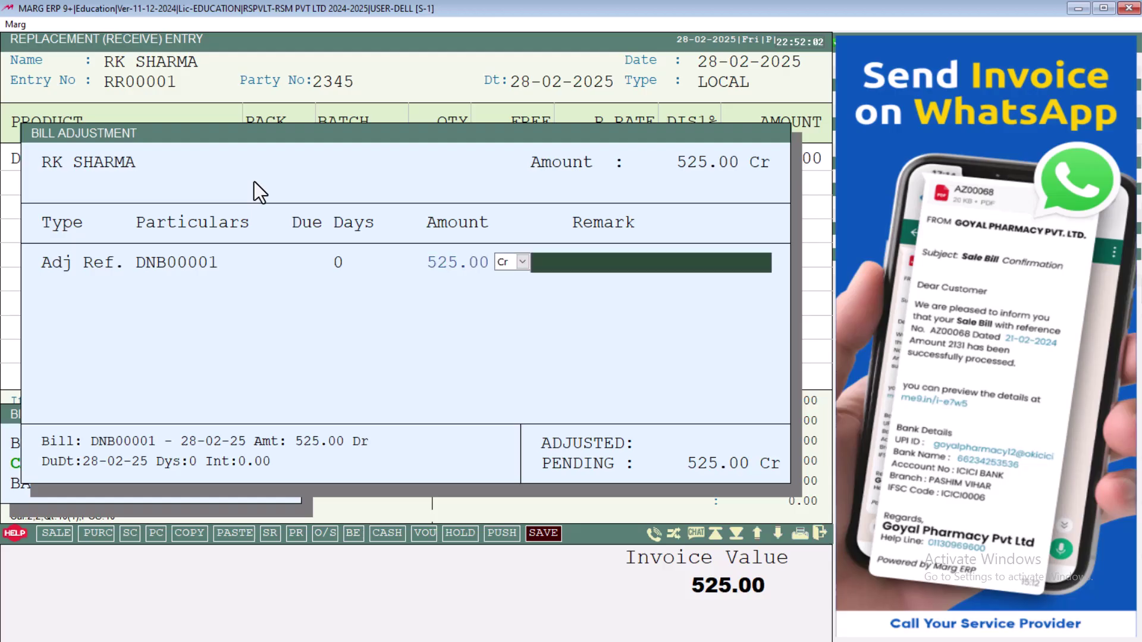
key("Return")
key("Return")
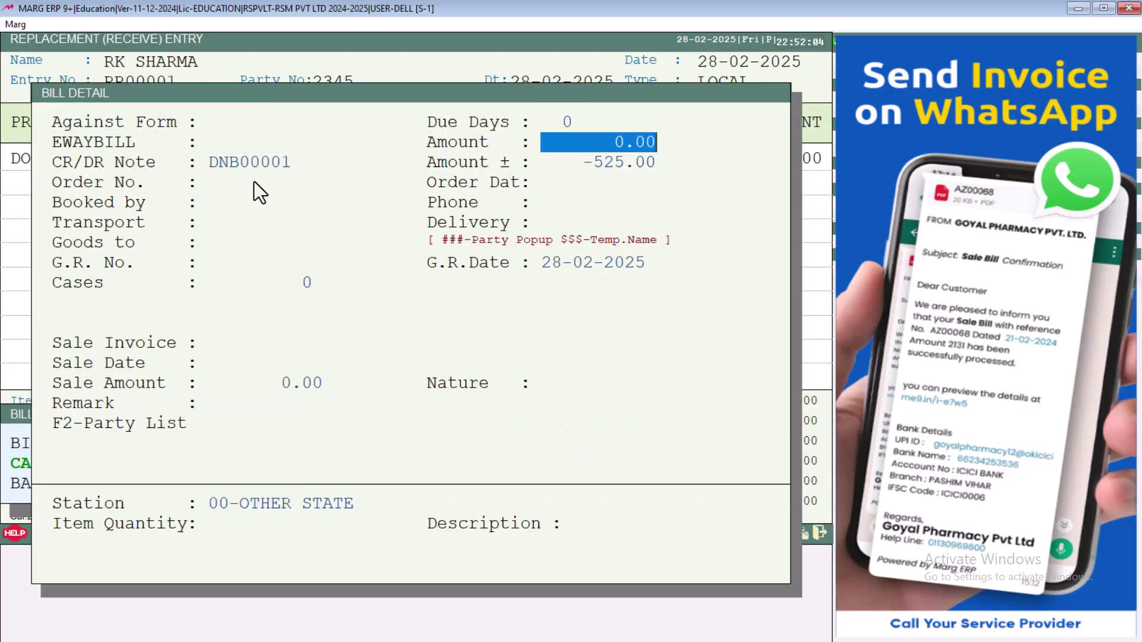
- Accept the bill details to save the replacement receipt, and exit the replacement receive entry
key("Page_Down")
key("Escape")
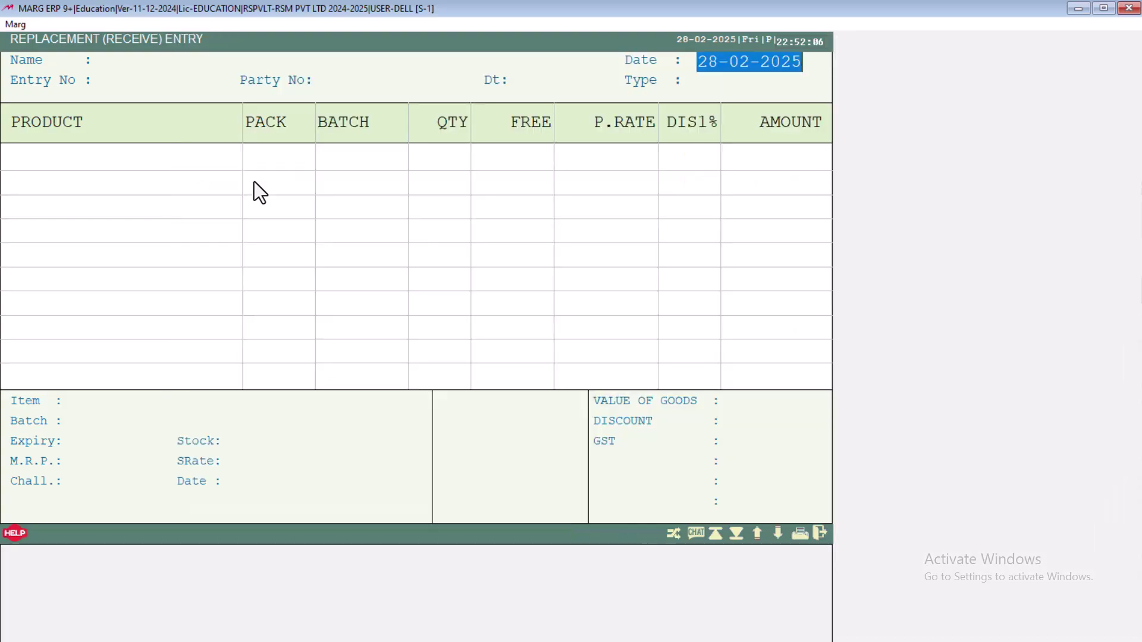
key("Escape")
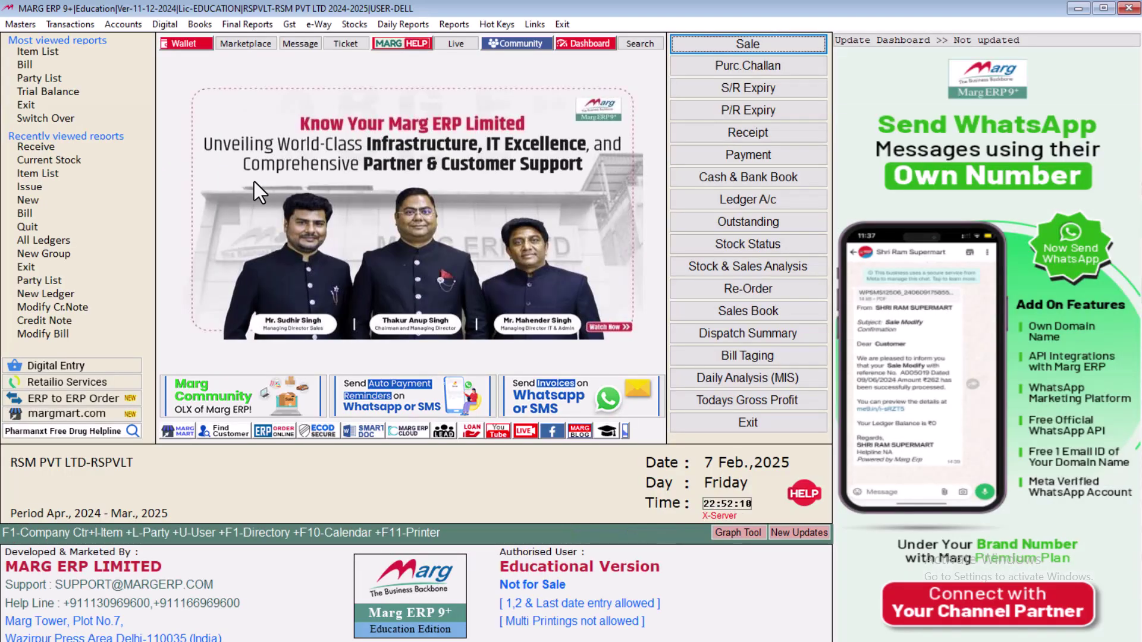
- Check DOLO's stock in the item list, and close the list
key("ctrl+i")
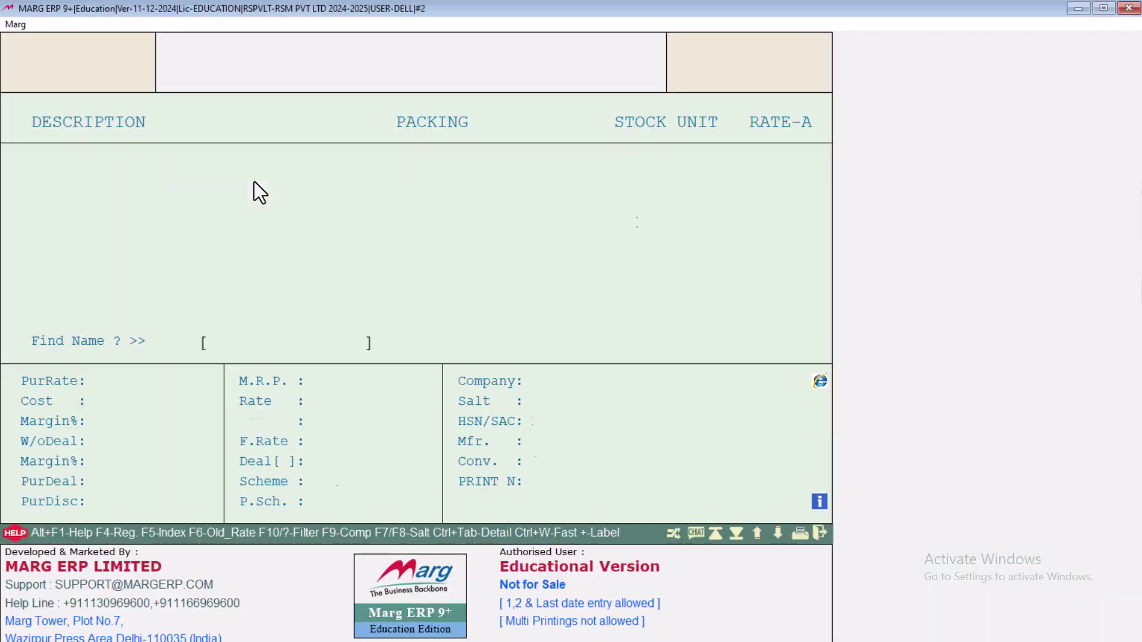
key("Down")
key("Down")
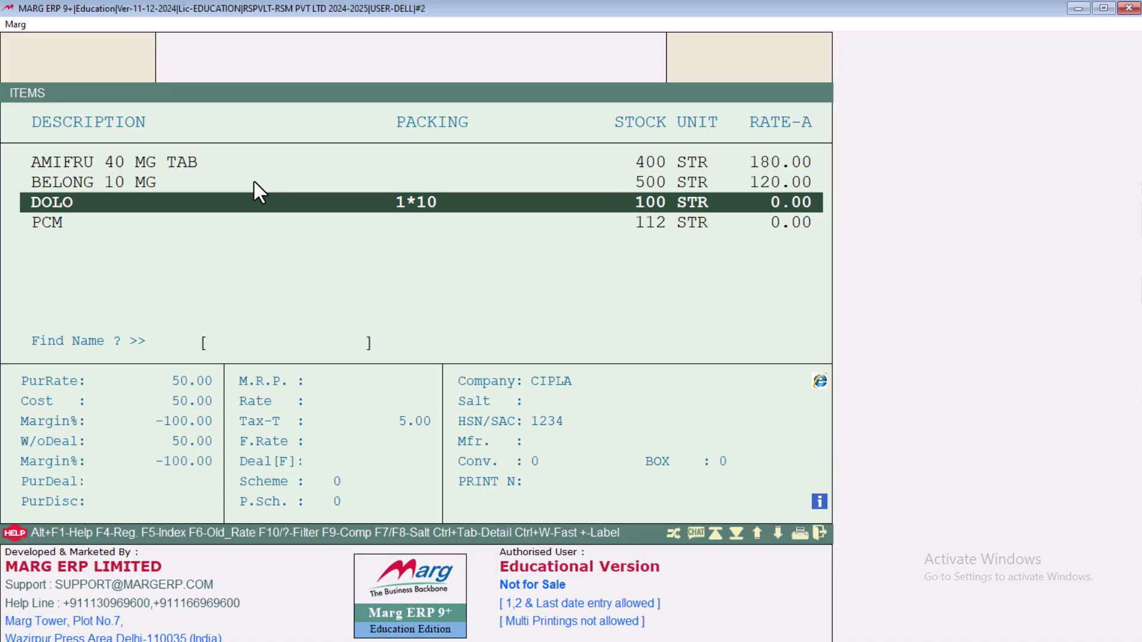
key("Down")
key("Up")
key("Escape")
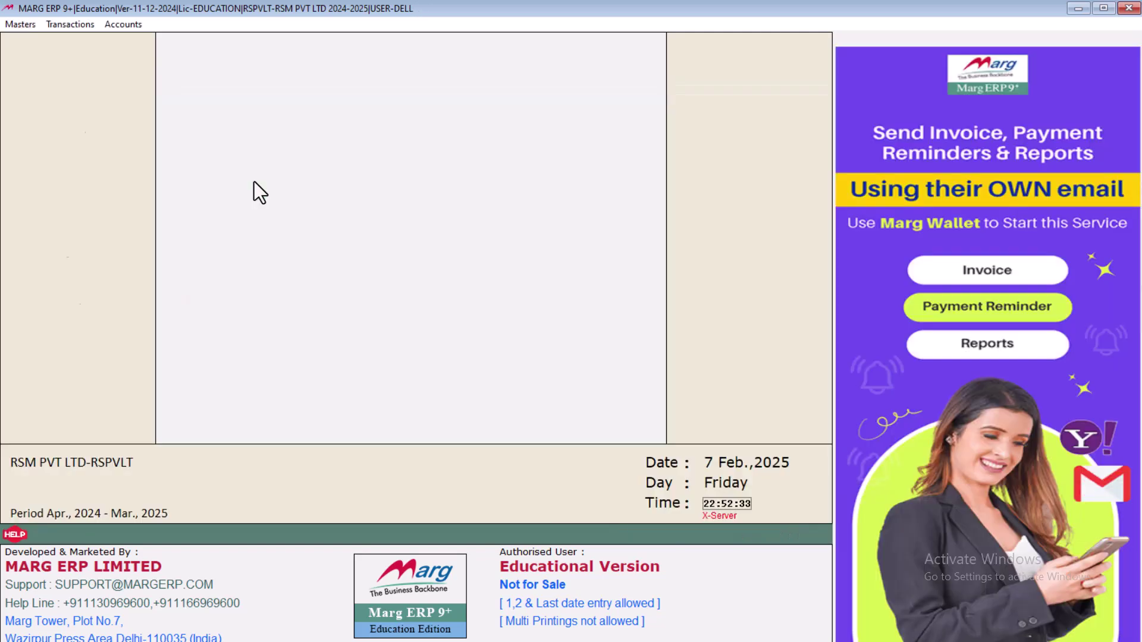